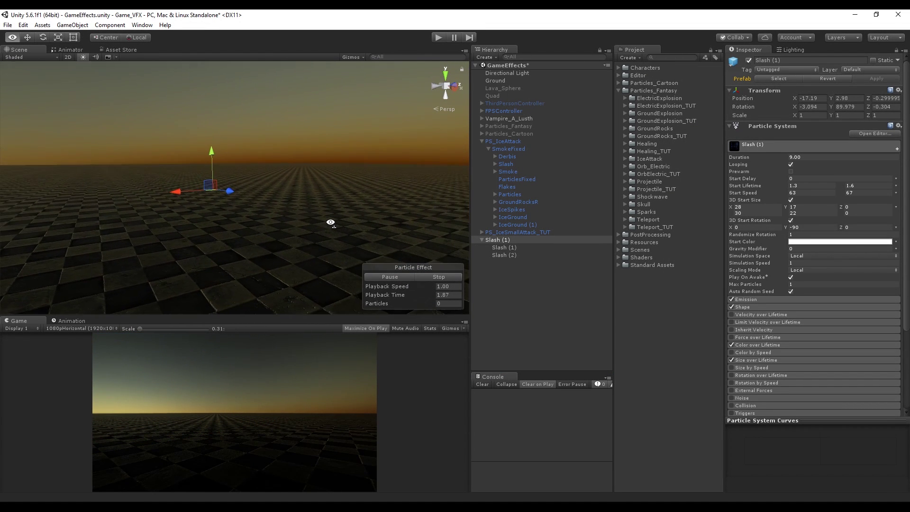
Preview the Slash (1) particle effect in the scene by replaying it from a different viewing angle
key(a)
right_drag(330, 223, 530, 207)
click(425, 276)
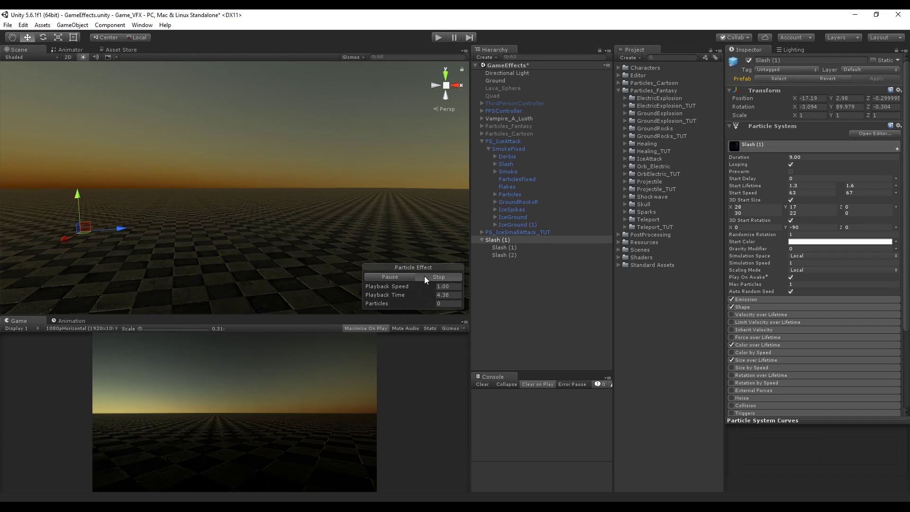
click(396, 274)
click(425, 273)
click(398, 275)
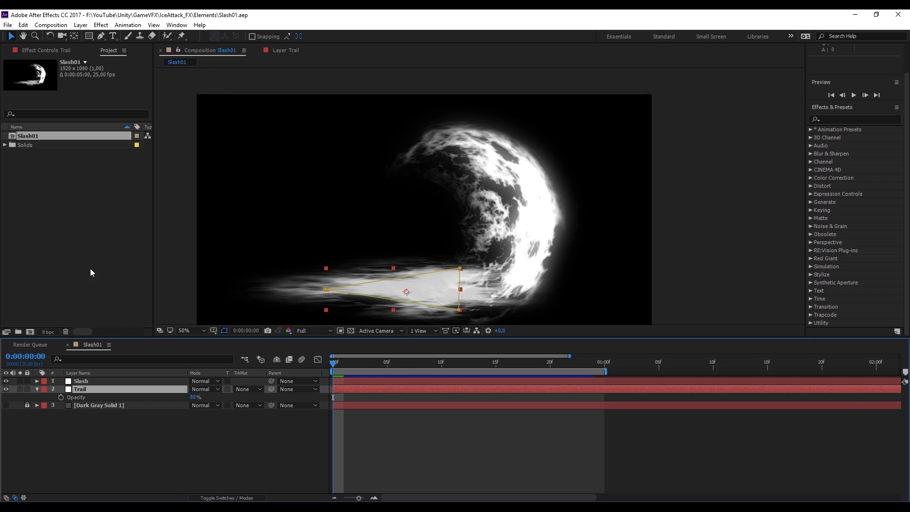
Switch to After Effects and create a composition named Slash02 with a duration of 0:00:02:00
click(66, 221)
right_click(60, 220)
click(109, 197)
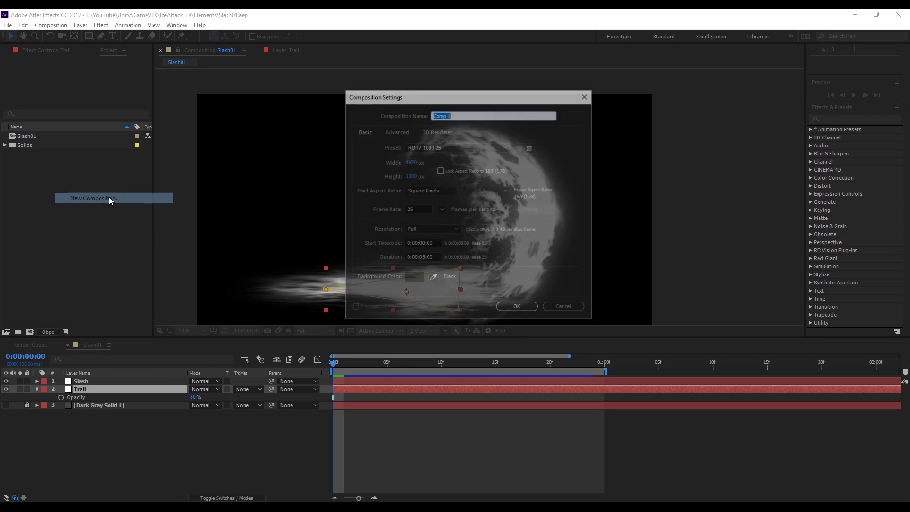
text(Slash02)
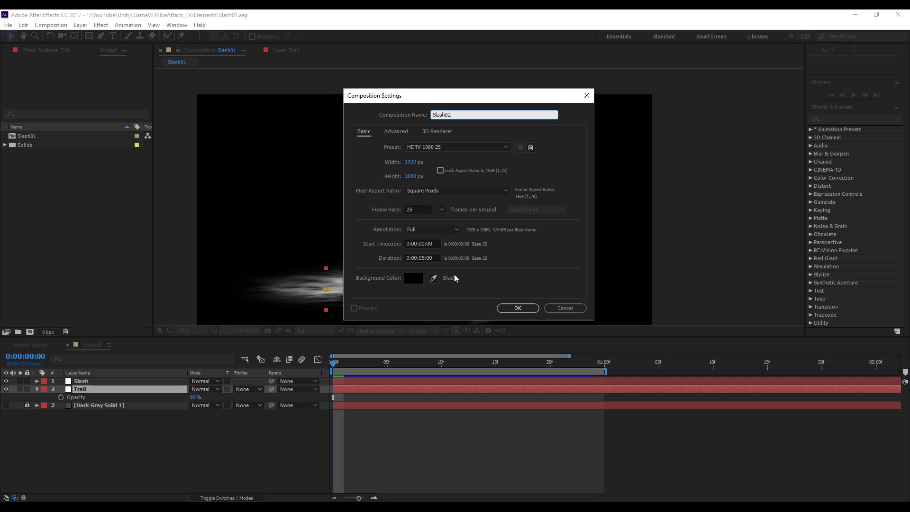
click(425, 257)
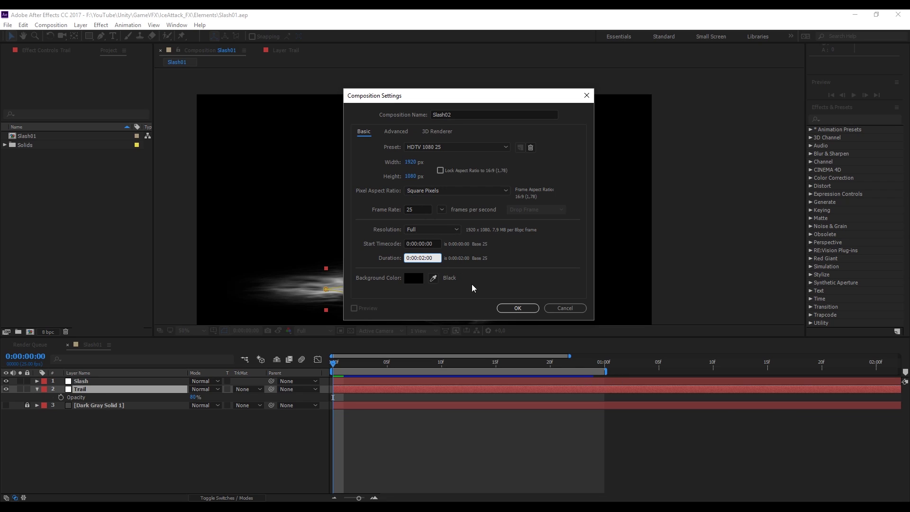
click(509, 308)
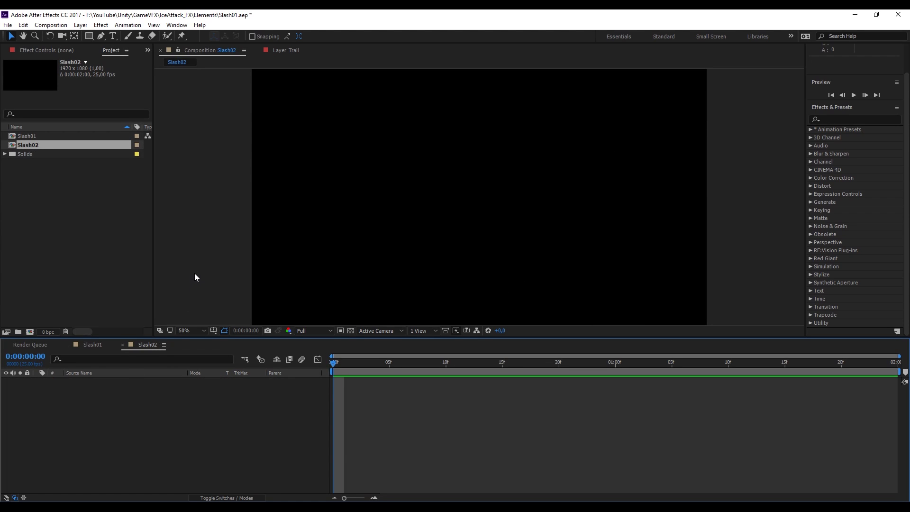
Add a solid layer named Slash with the colour FFFFFF to the Slash02 composition
right_click(147, 402)
mouse_move(213, 408)
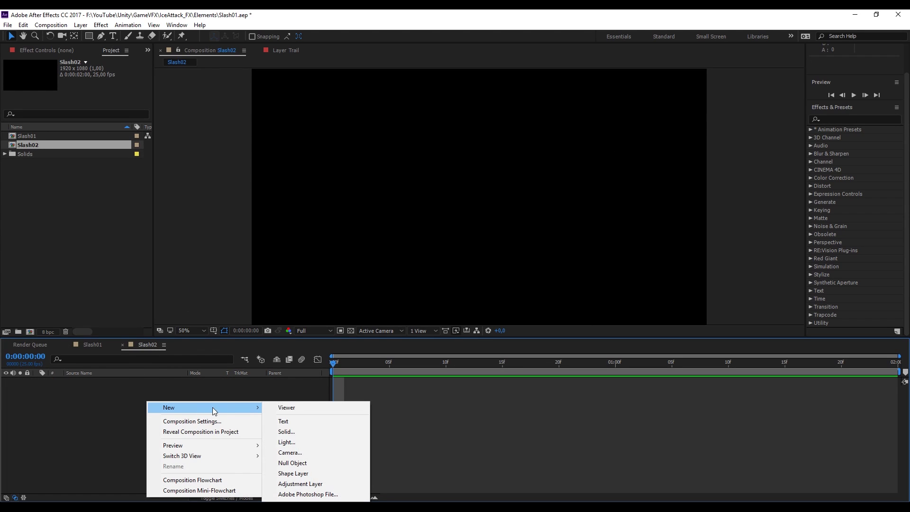
click(300, 428)
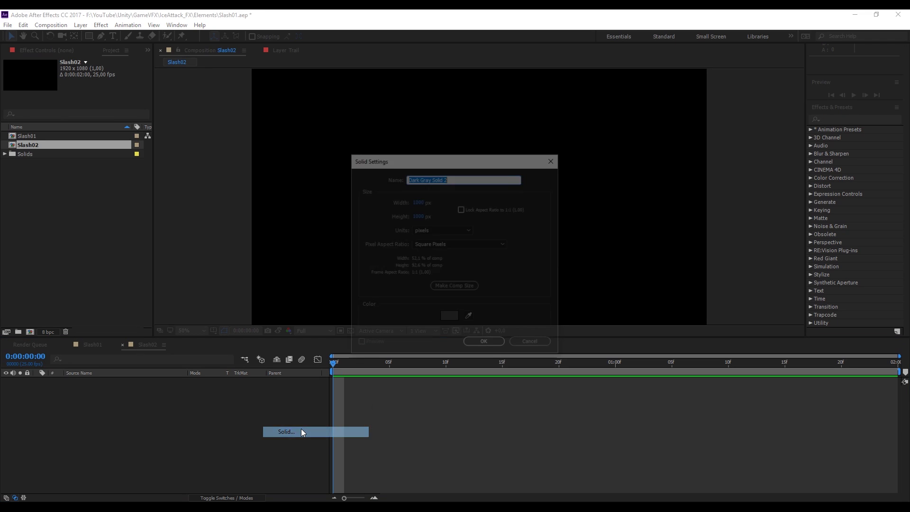
text(Slash)
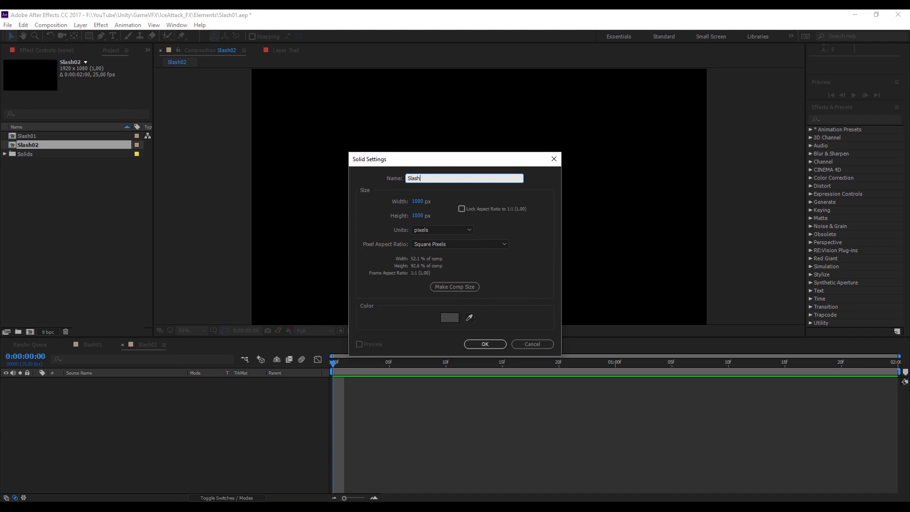
click(451, 318)
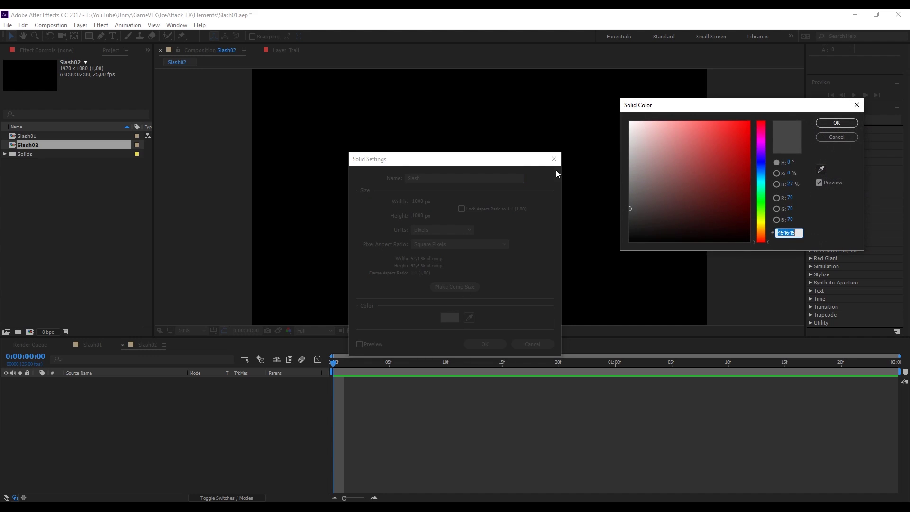
text(FFFFFF)
click(836, 123)
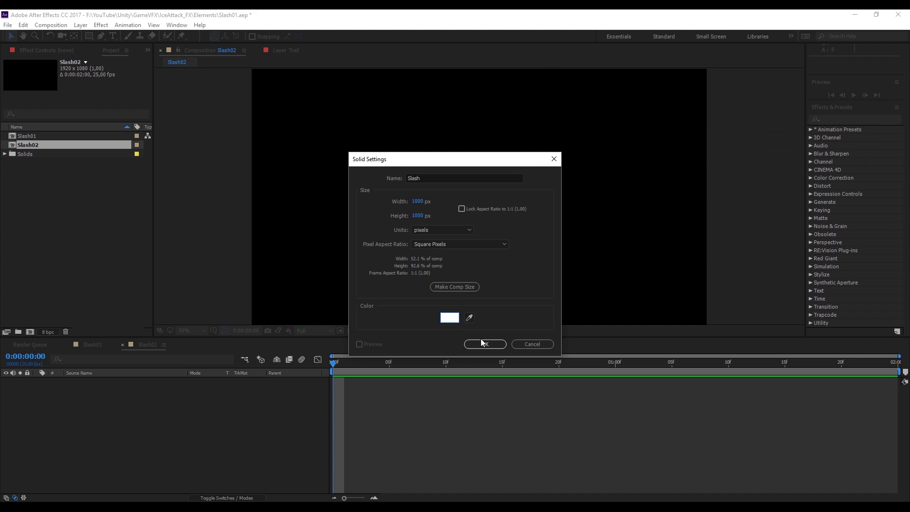
click(484, 344)
Stretch the Slash solid vertically to about 114% so it covers the full composition height
scroll(488, 246, down, 1)
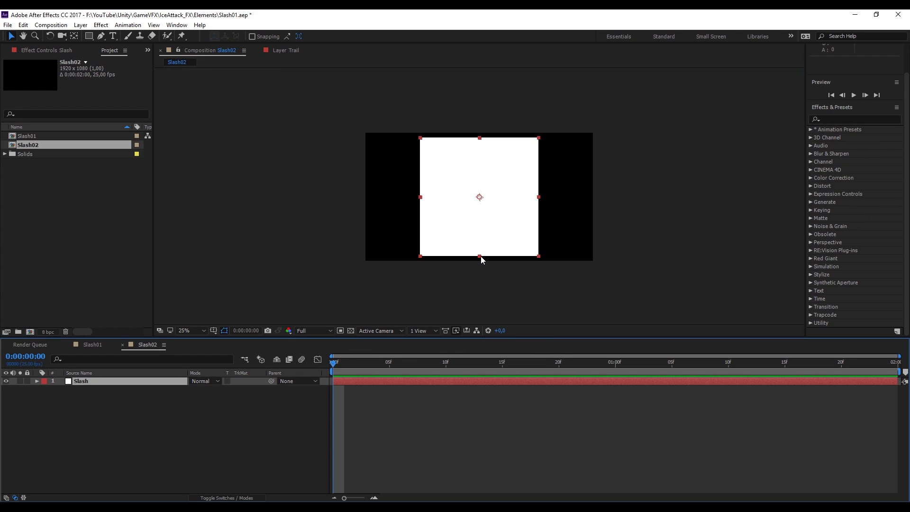
drag(480, 256, 479, 264)
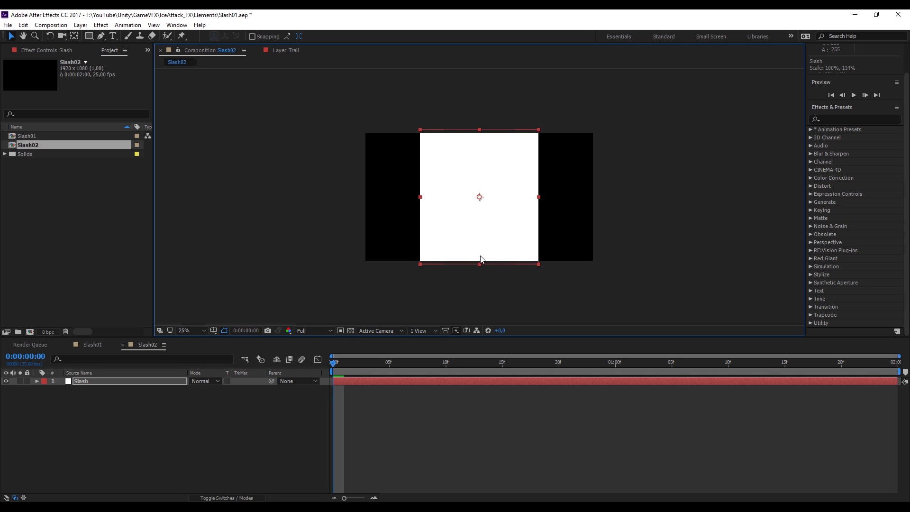
scroll(482, 244, up, 1)
scroll(482, 245, down, 1)
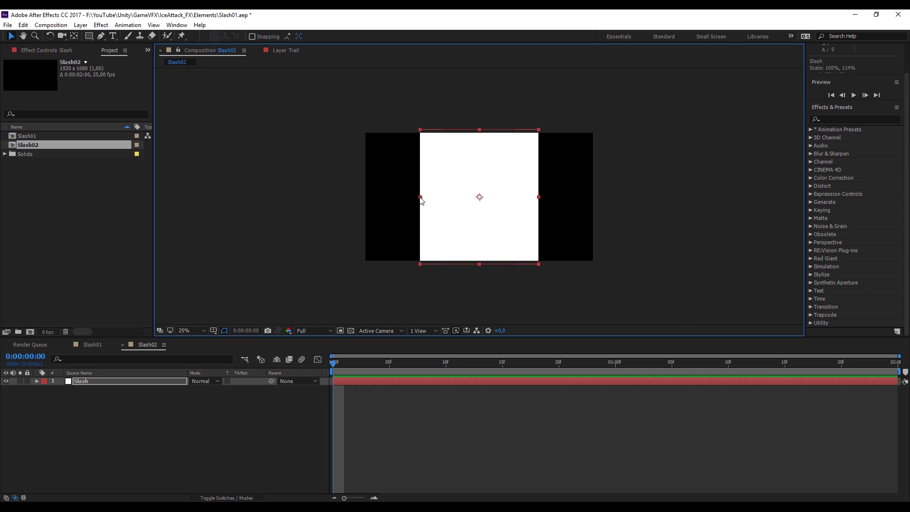
Draw a tall rectangular mask about 192 px wide over the Slash solid and shift it slightly right, near the composition's centre
click(89, 37)
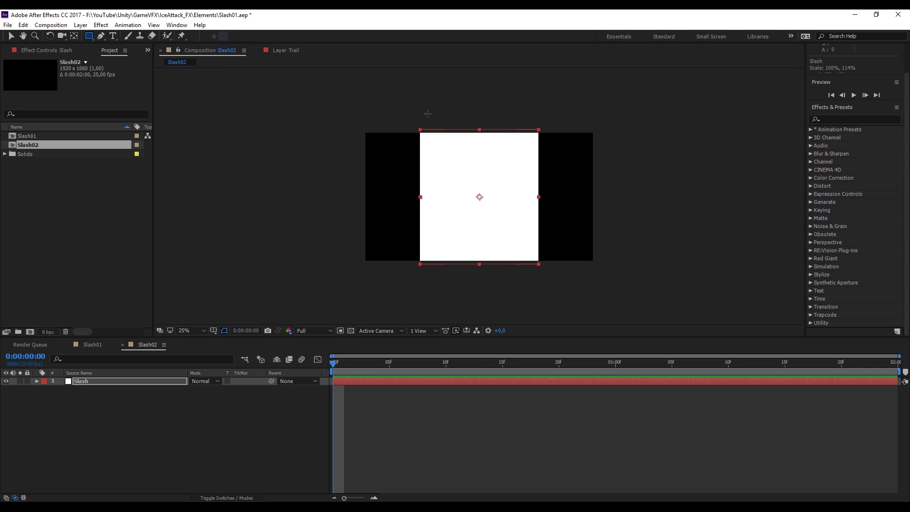
drag(459, 115, 490, 279)
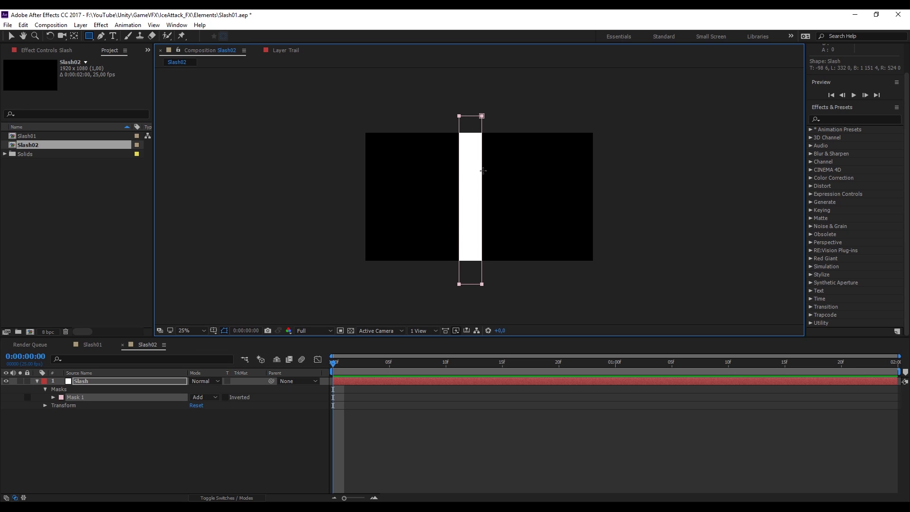
scroll(481, 162, up, 2)
scroll(478, 156, down, 2)
key(v)
click(479, 151)
drag(483, 115, 493, 115)
click(152, 431)
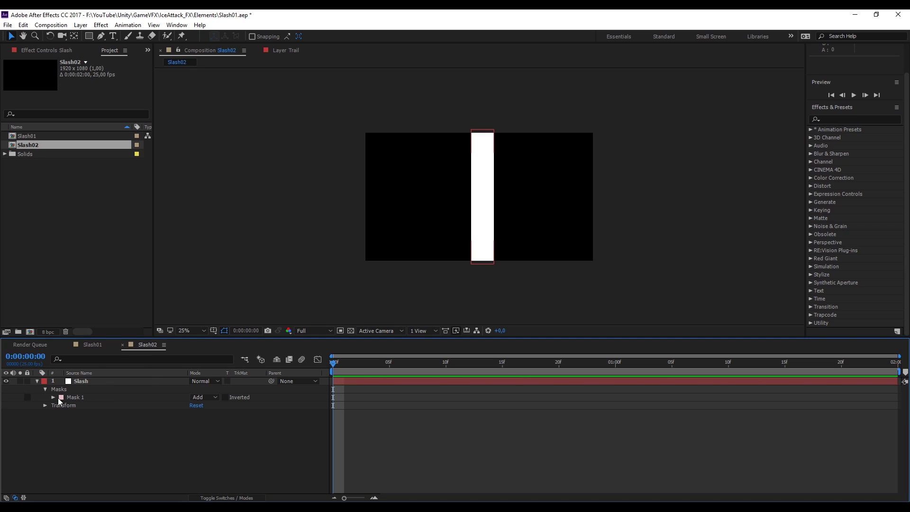
Set the mask feather of Mask 1 on the Slash layer to 155 pixels
click(84, 400)
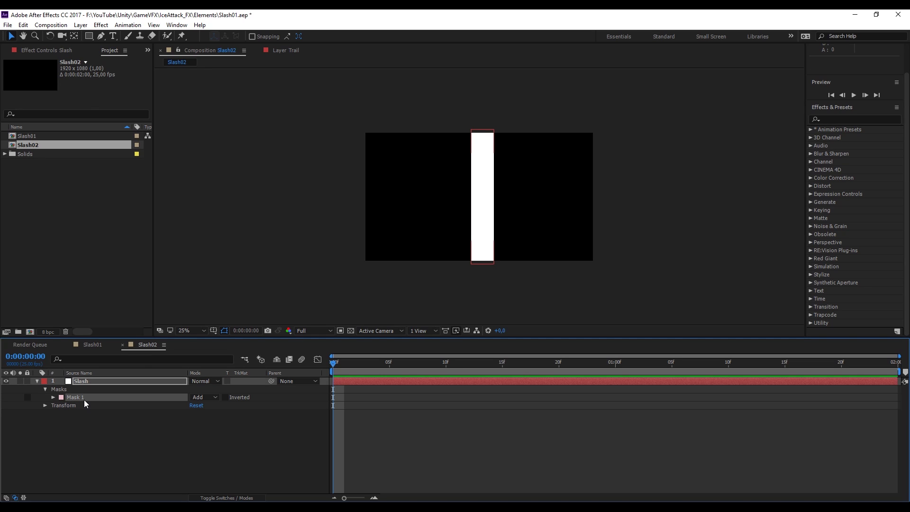
click(54, 397)
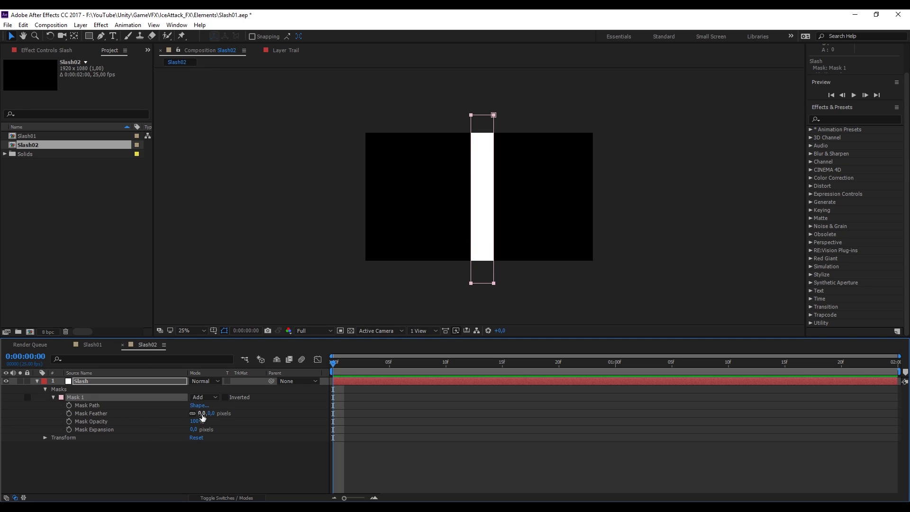
drag(202, 413, 267, 407)
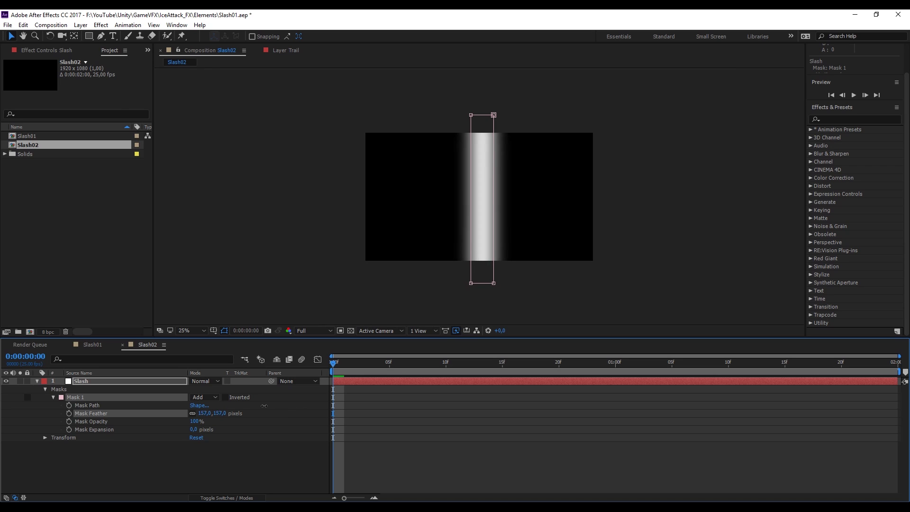
Find the Roughen Edges effect and apply it to the Slash layer
click(827, 119)
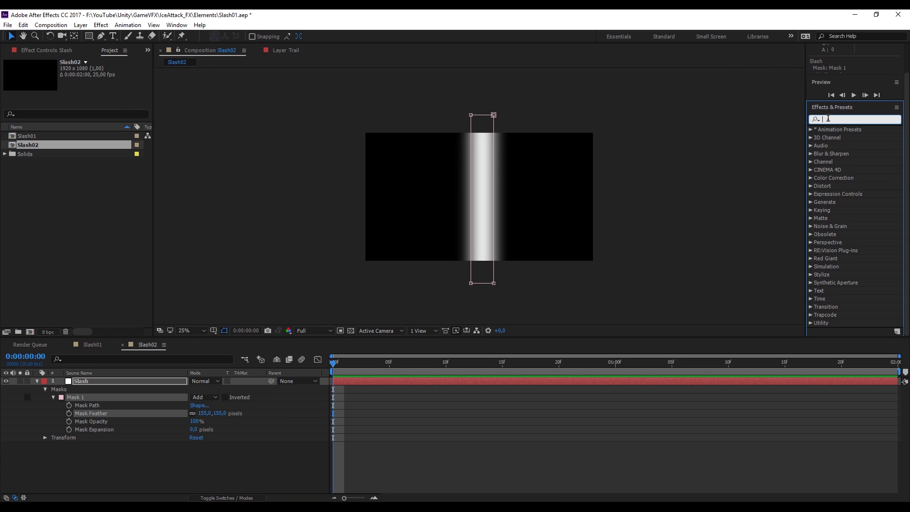
text(rough)
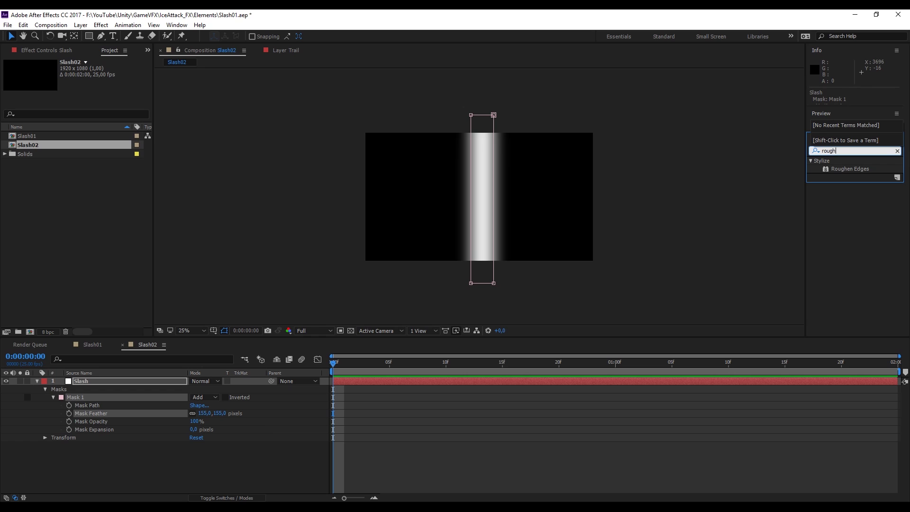
drag(836, 172, 94, 383)
key(slash)
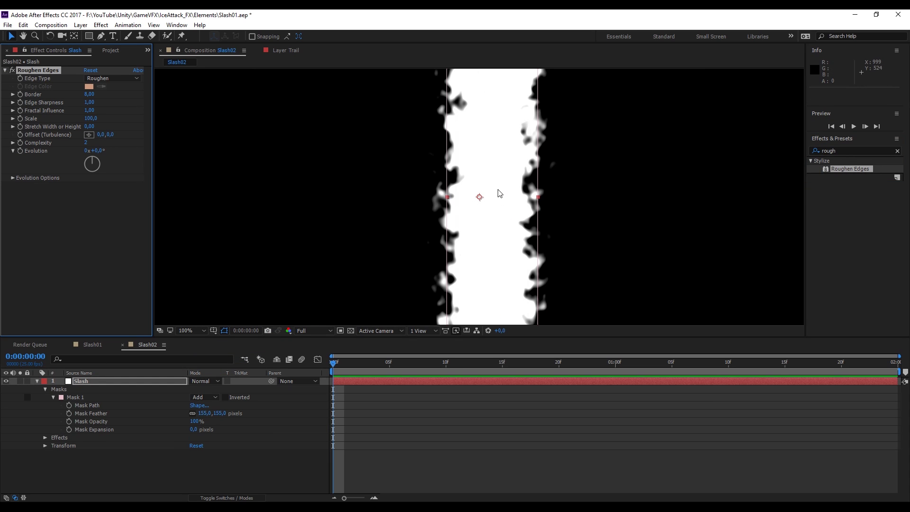
key(shift+slash)
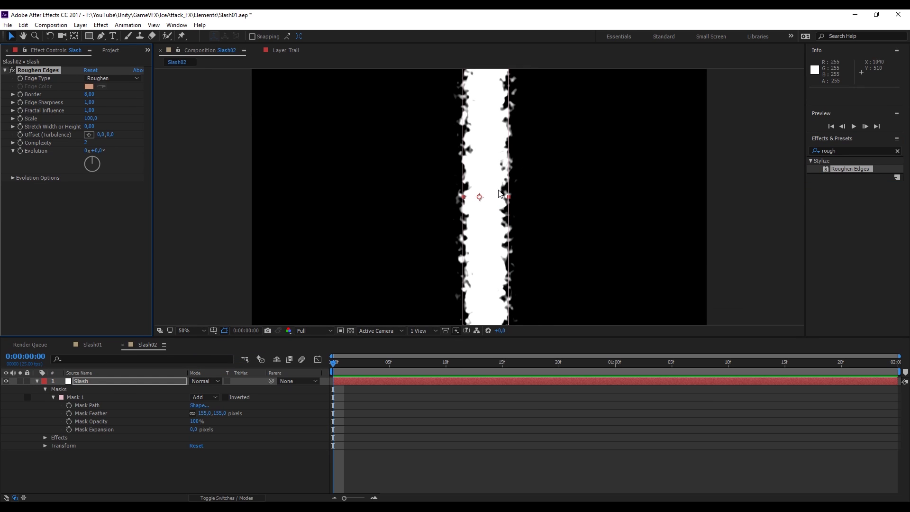
Try the Roughen Color, Cut, Spiky, Rusty and Photocopy edge types for the Roughen Edges effect on the strip
click(107, 79)
click(114, 99)
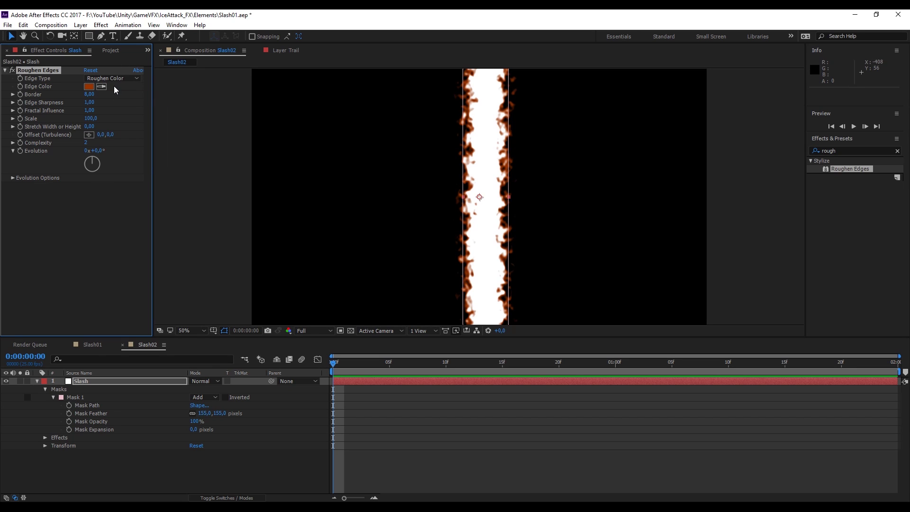
click(119, 82)
click(108, 109)
click(112, 79)
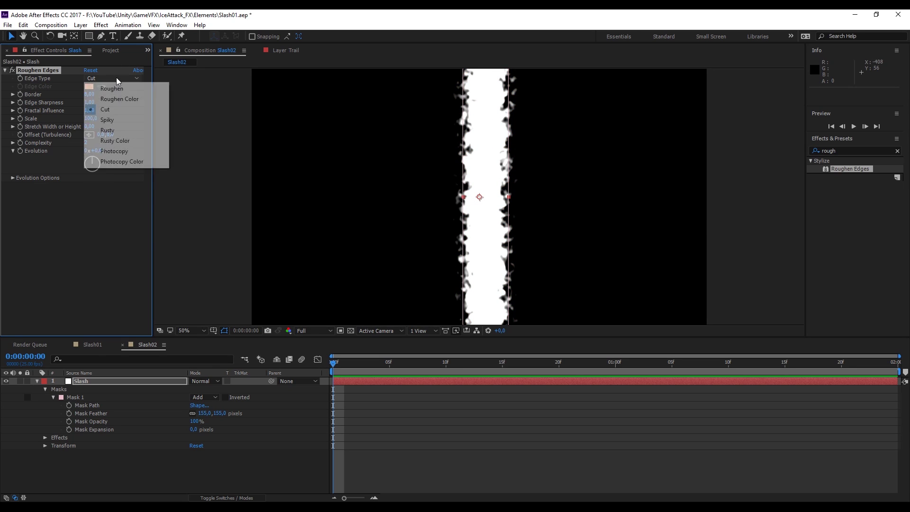
click(110, 120)
click(124, 80)
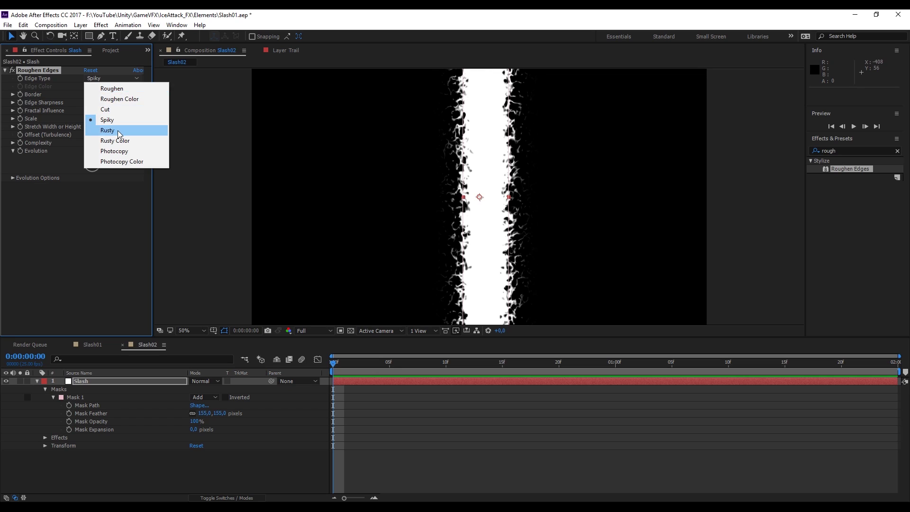
click(122, 131)
click(124, 79)
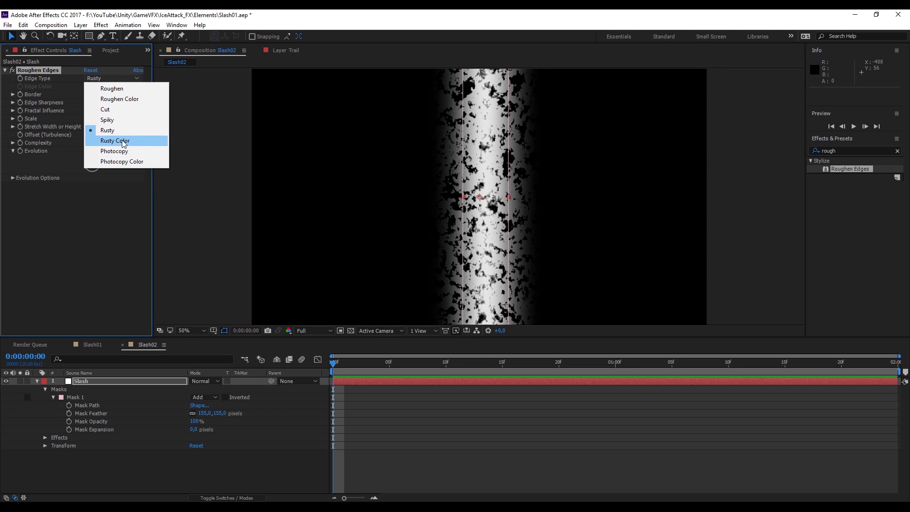
click(125, 150)
click(115, 78)
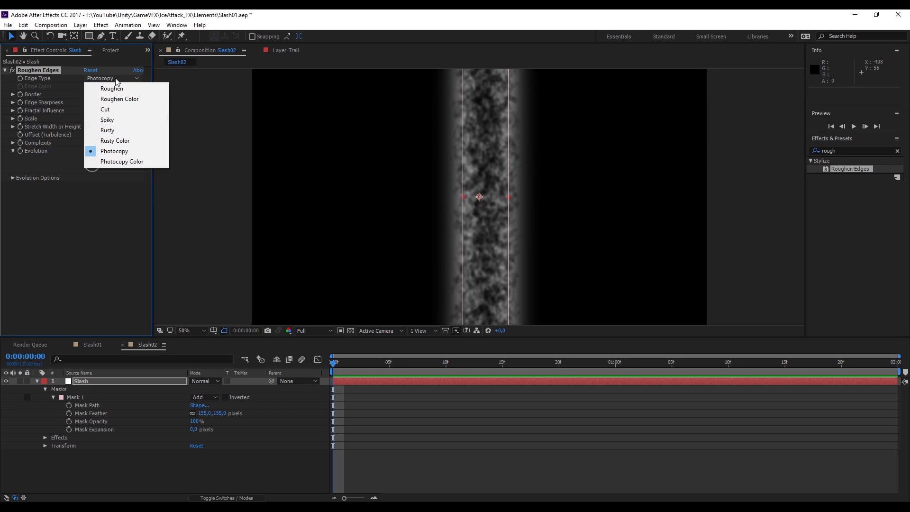
click(115, 131)
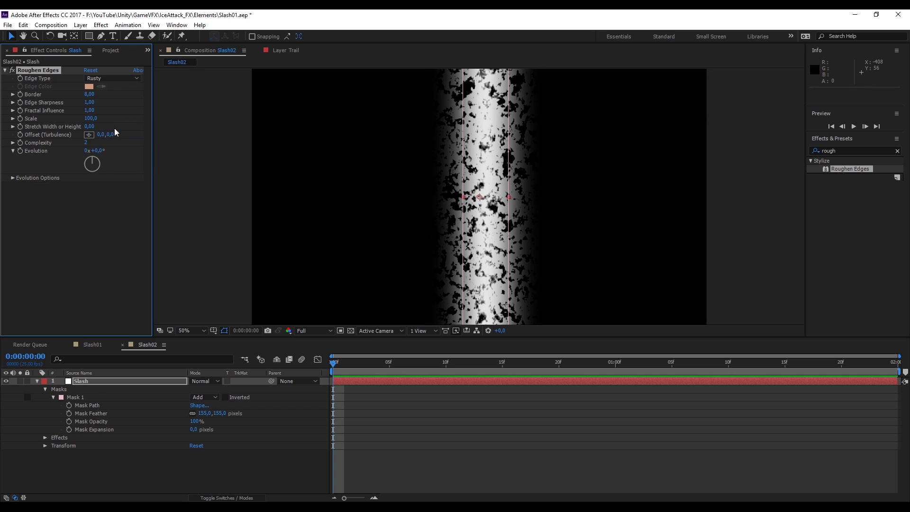
Configure Roughen Edges with the Spiky edge type, a scale of 191 and a complexity of 3
click(112, 78)
click(108, 120)
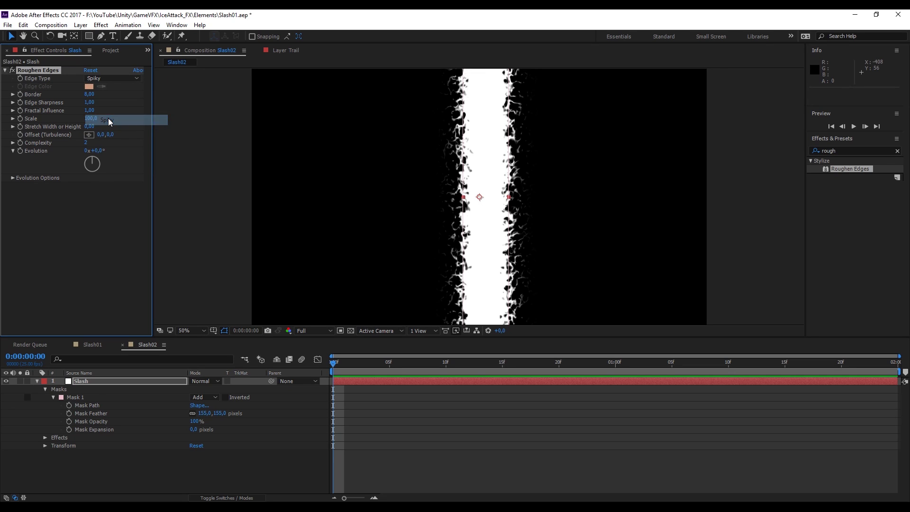
drag(90, 119, 129, 117)
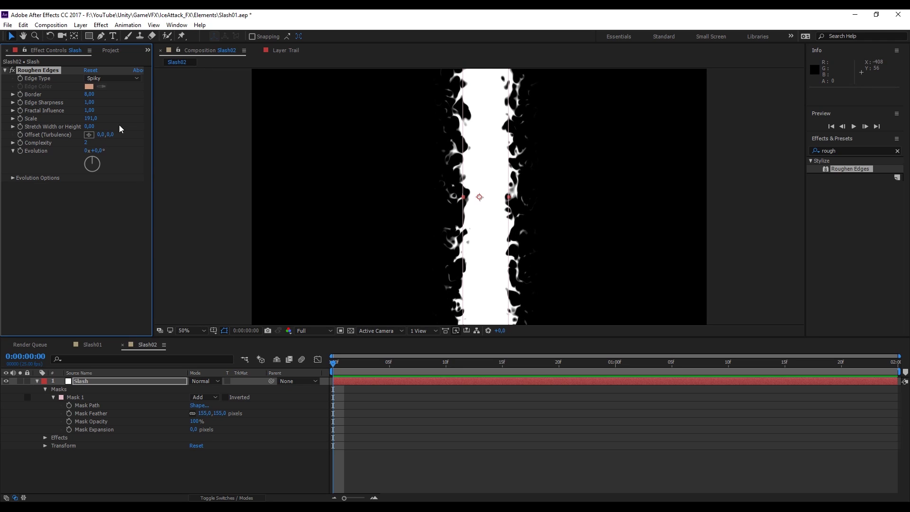
click(87, 142)
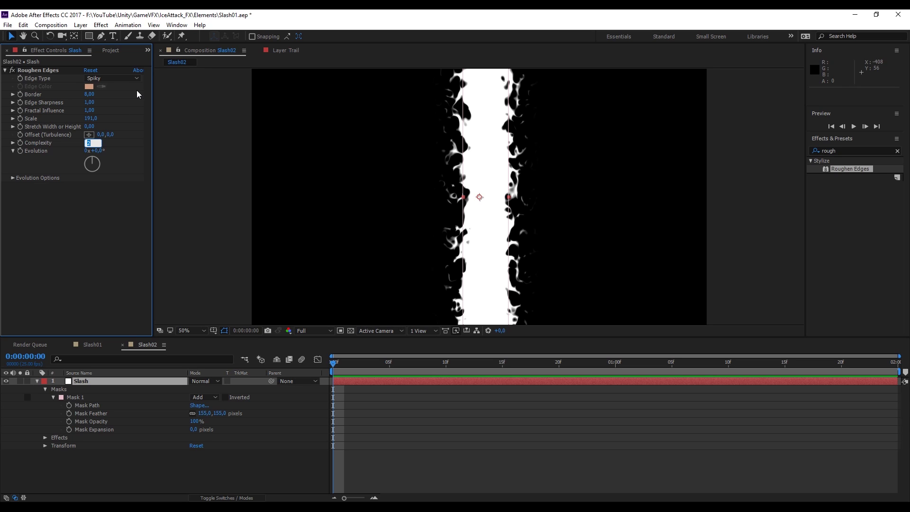
text(3)
key(Return)
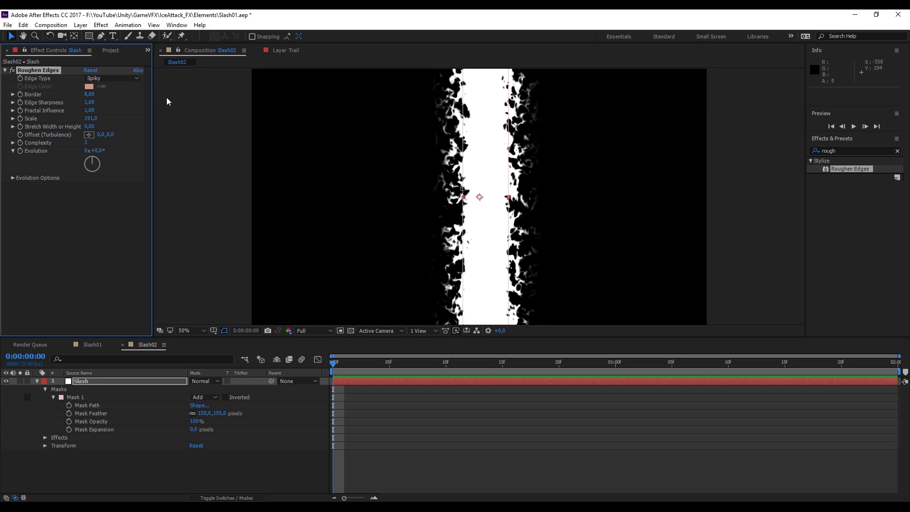
Drive the Roughen Edges Evolution with the expression time*360 and preview the edge animation
alt+click(22, 150)
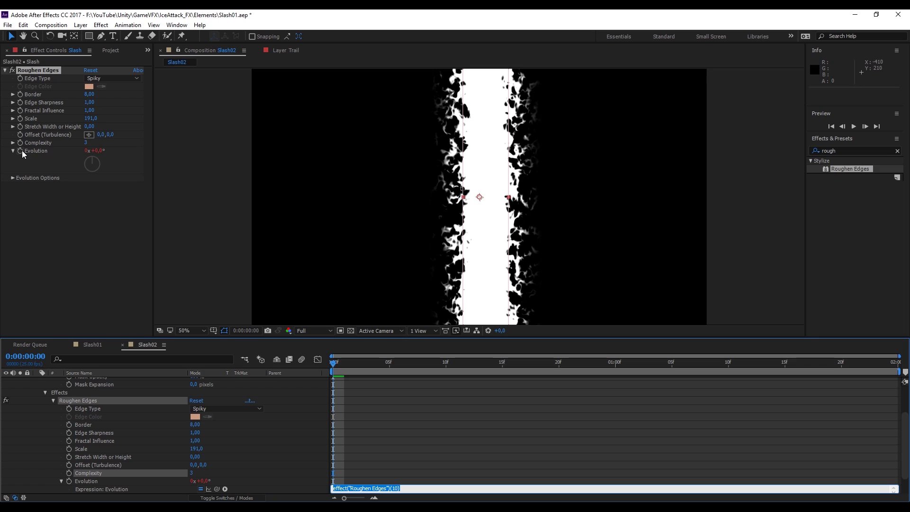
text(time)
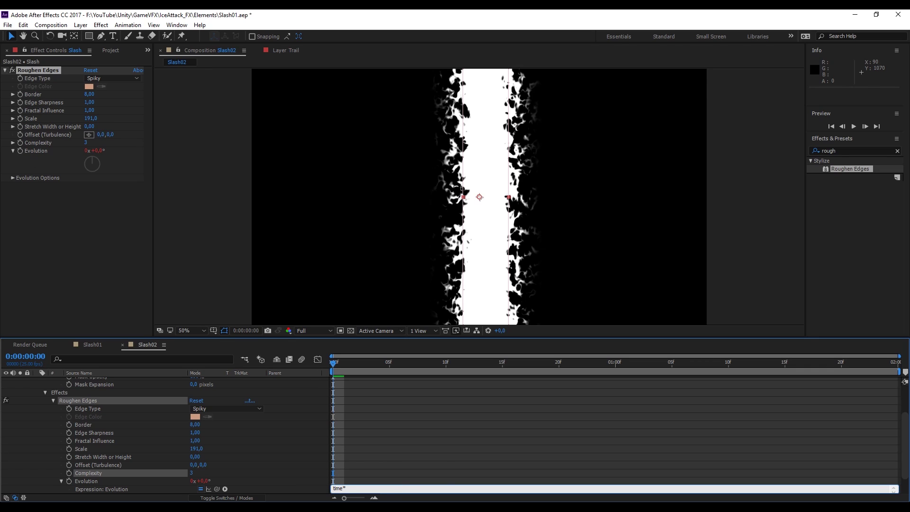
text(*360)
click(384, 456)
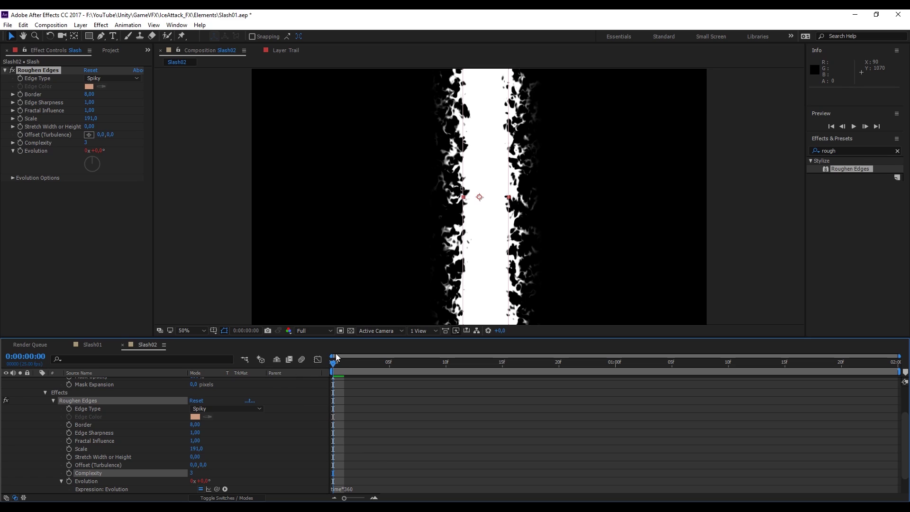
drag(333, 362, 504, 357)
key(space)
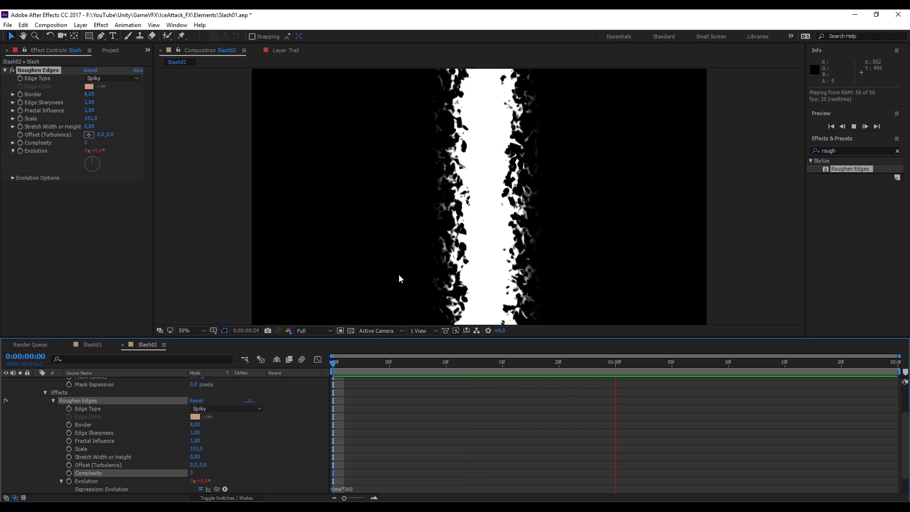
key(space)
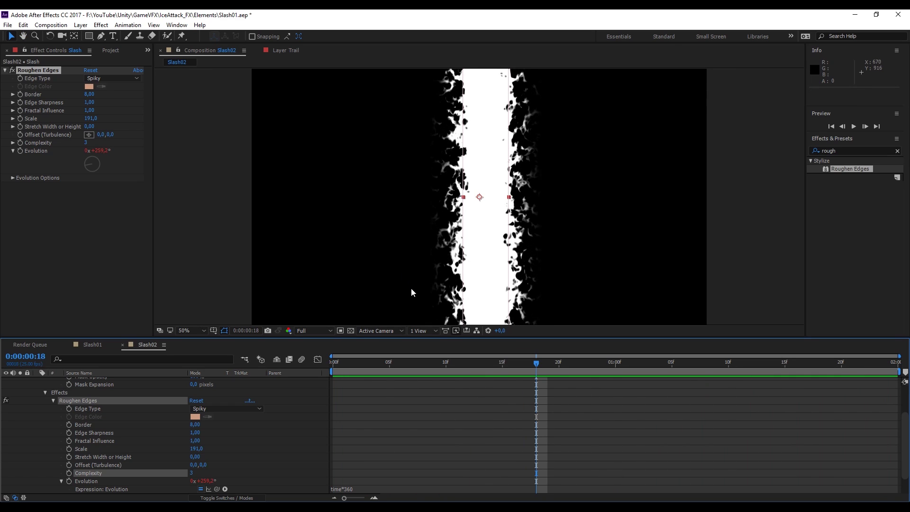
drag(344, 362, 329, 365)
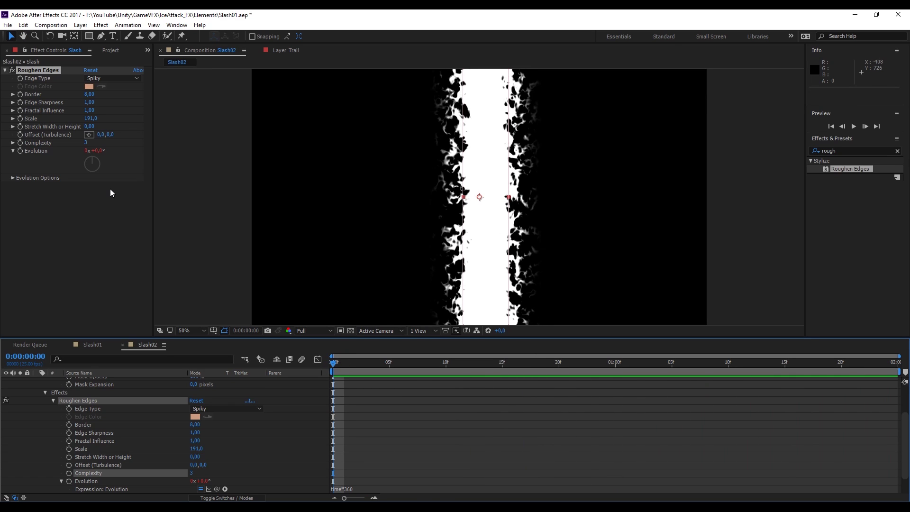
Enable Cycle Evolution in the Roughen Edges evolution options and compare frames near the composition's start and end
click(13, 178)
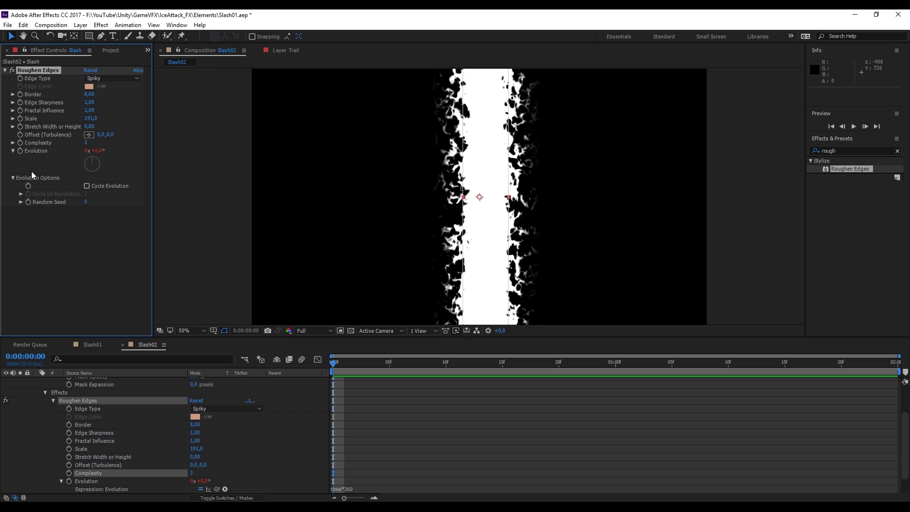
click(85, 185)
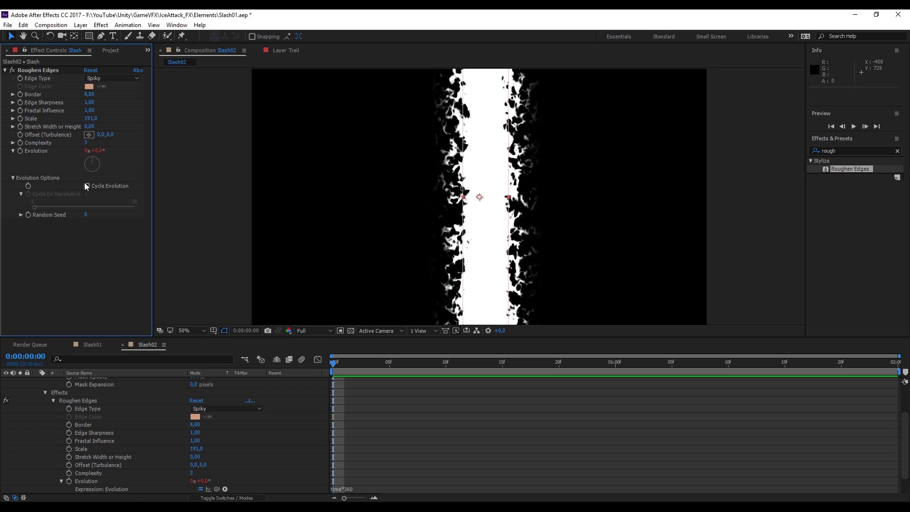
click(86, 186)
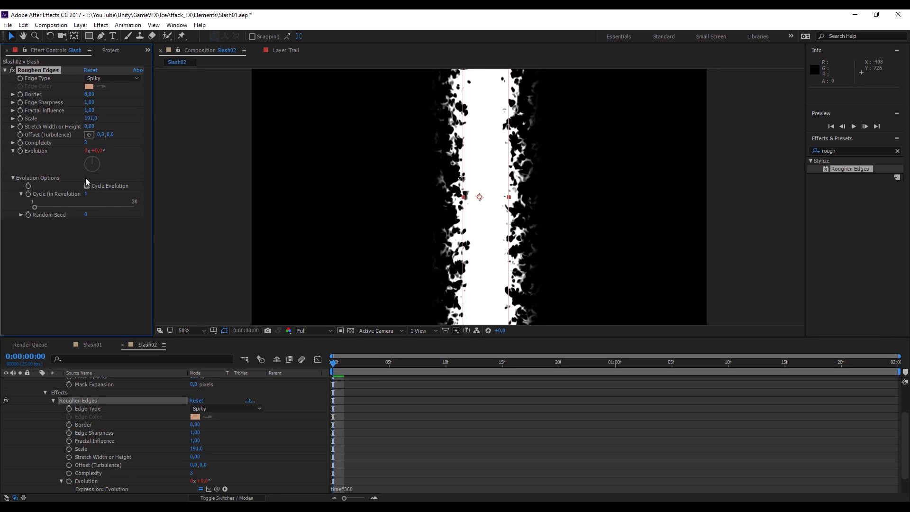
drag(334, 363, 440, 364)
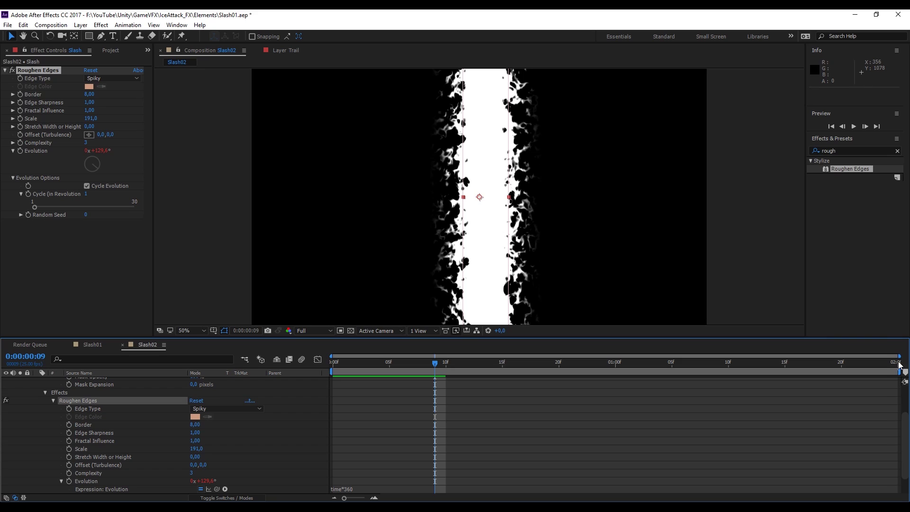
click(899, 364)
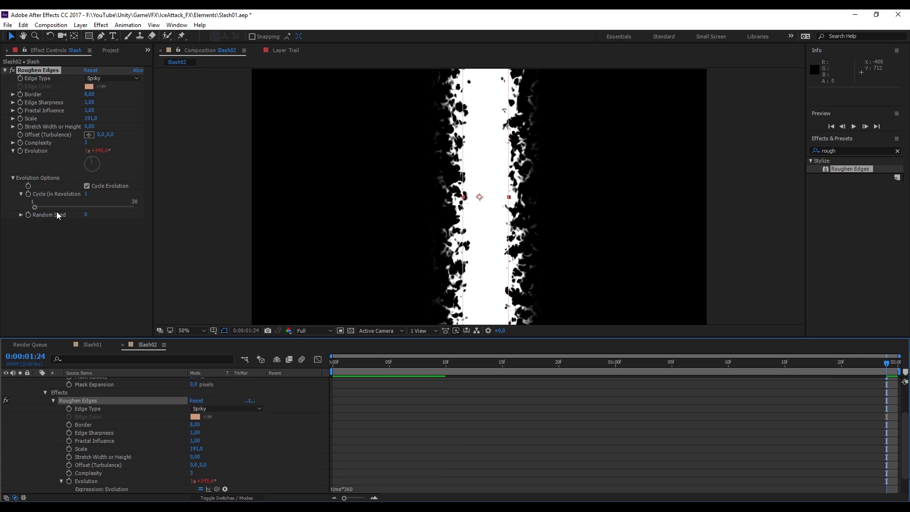
Set the Roughen Edges evolution cycle to 2 revolutions and play back the animation
click(84, 192)
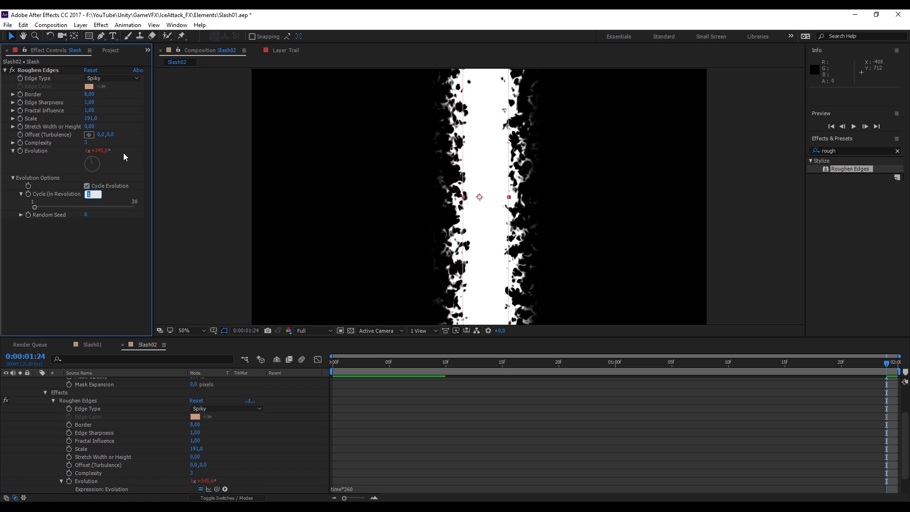
text(2)
key(Return)
click(795, 364)
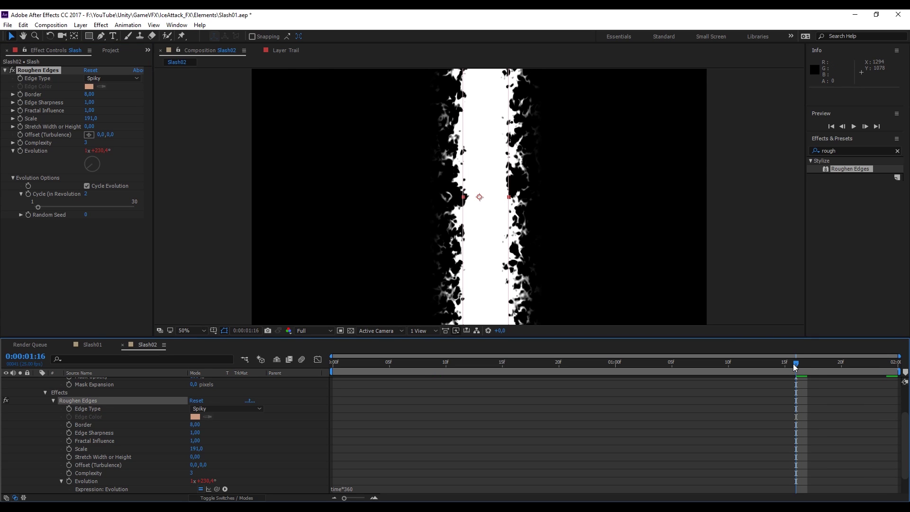
key(space)
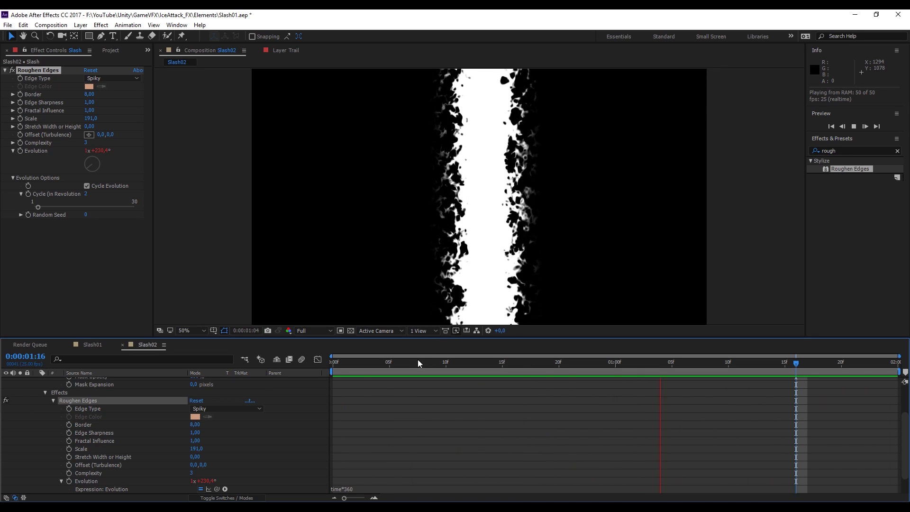
drag(417, 362, 558, 365)
drag(502, 389, 410, 387)
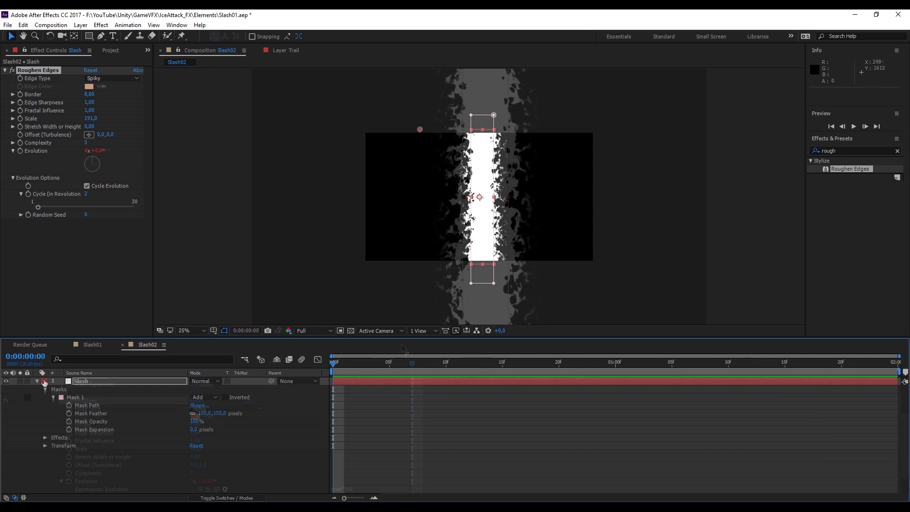
Find the Polar Coordinates effect and apply it to the Slash layer after Roughen Edges
double_click(834, 150)
text(pola)
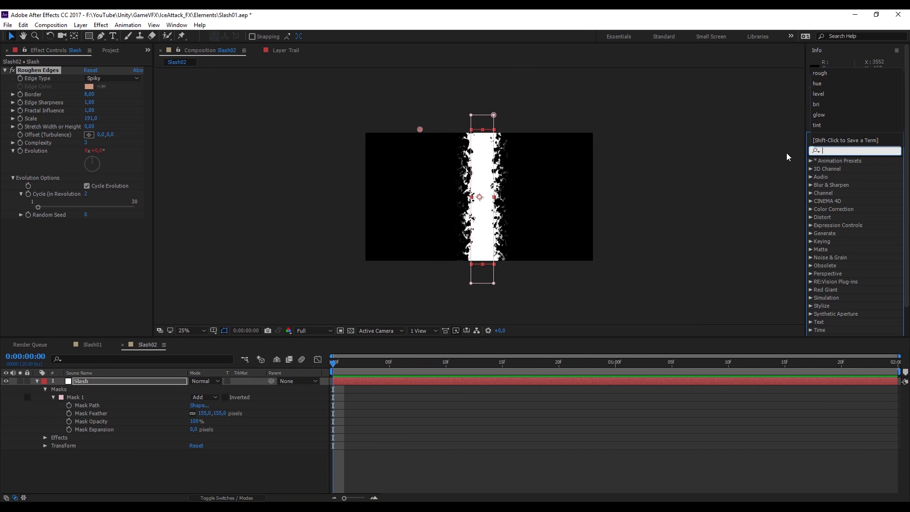
drag(858, 168, 90, 229)
Set Polar Coordinates to Rect to Polar with 100% interpolation and scrub through the bent strip's animation
click(92, 244)
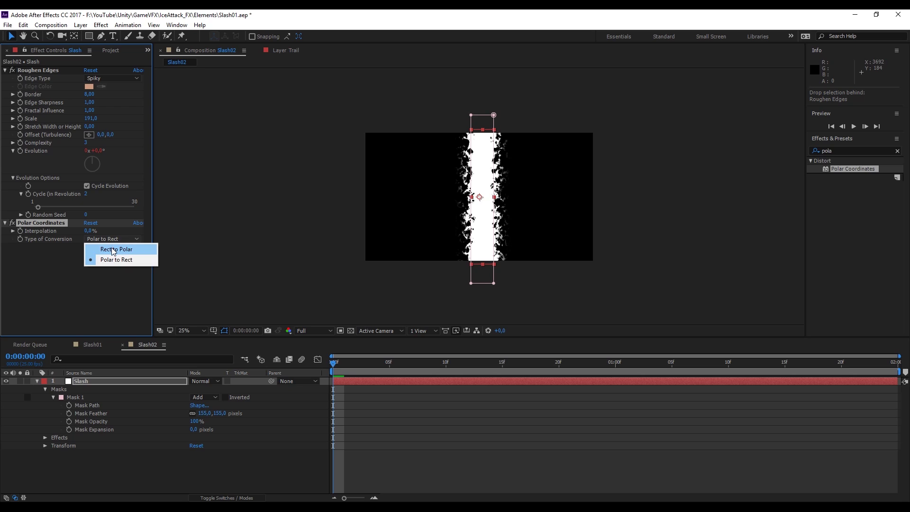
click(105, 249)
drag(90, 230, 146, 223)
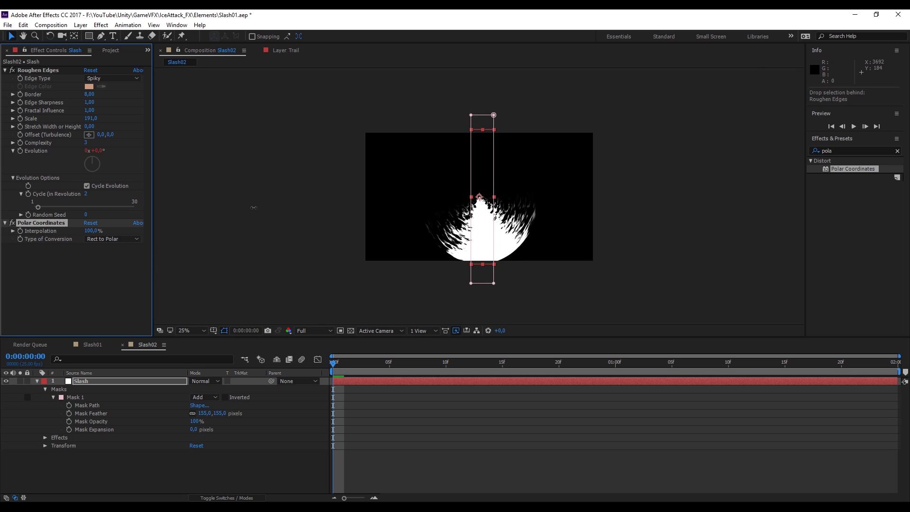
scroll(493, 212, up, 2)
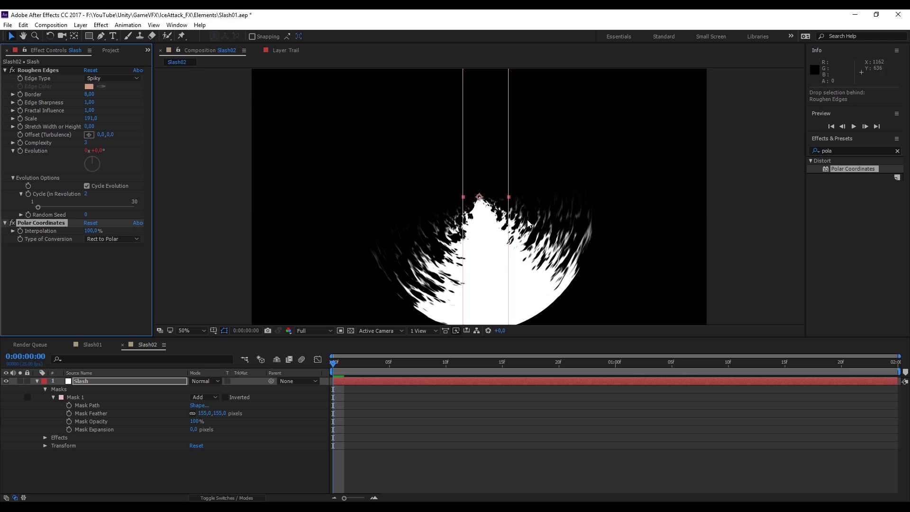
middle_drag(482, 247, 473, 231)
drag(334, 362, 197, 299)
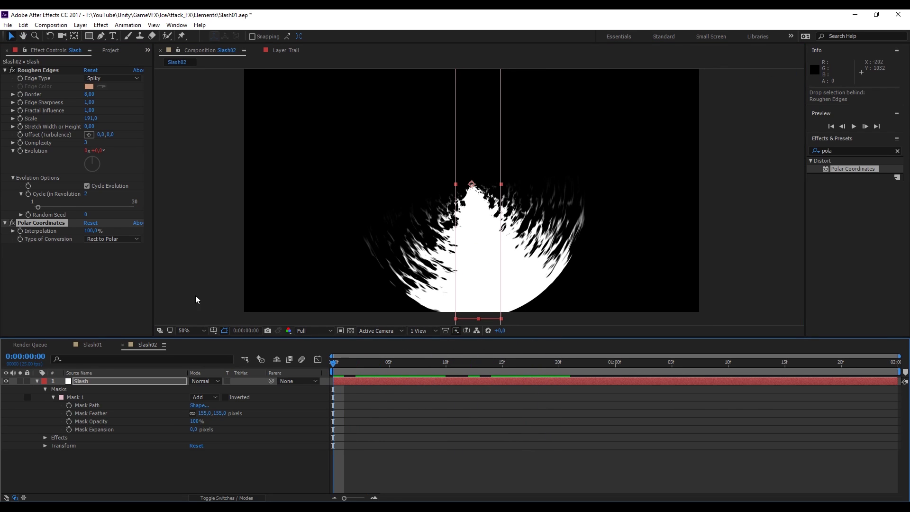
Find the Linear Wipe transition effect and apply it to the Slash layer before Roughen Edges
click(854, 150)
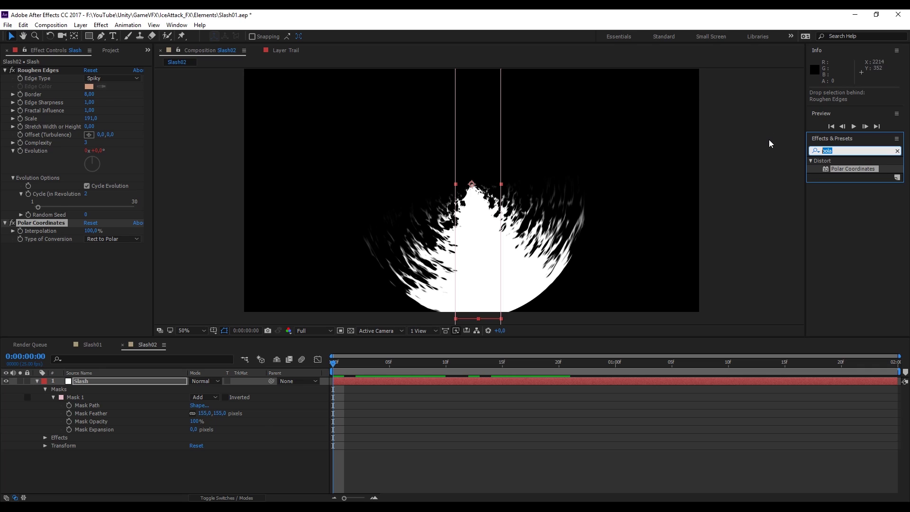
text(linear)
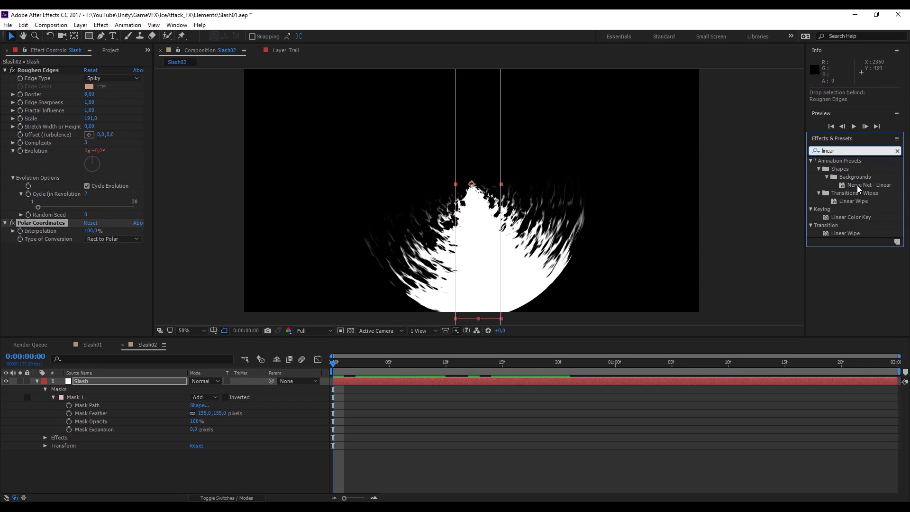
click(850, 201)
drag(844, 233, 33, 64)
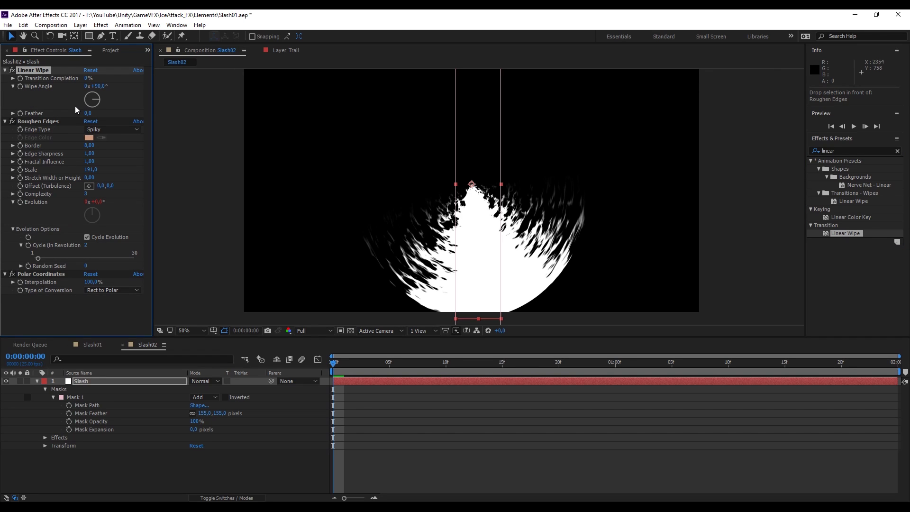
Set the Linear Wipe angle to 180° and its transition completion to 59% to hollow the shape into an arc
click(98, 87)
key(Return)
drag(88, 78, 93, 124)
drag(89, 78, 109, 75)
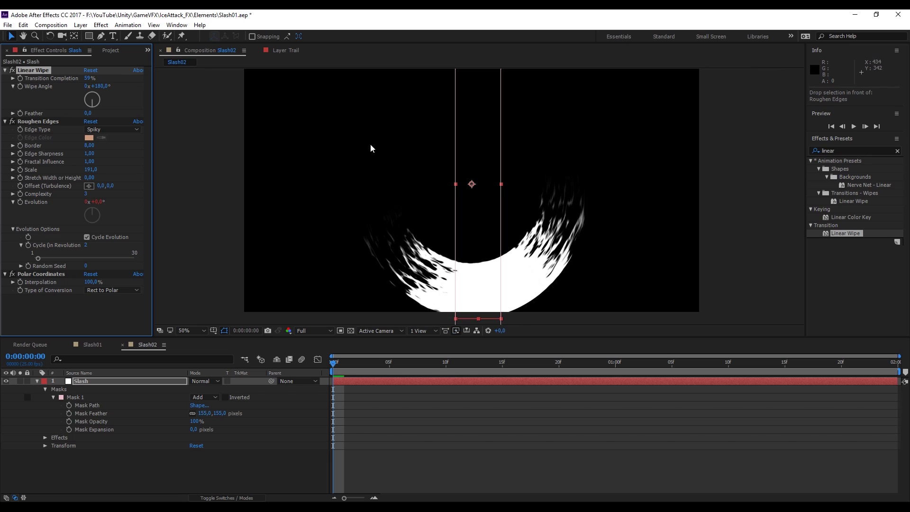
Move the Slash layer up in the composition to position 956, 452
scroll(412, 157, down, 2)
drag(480, 246, 481, 241)
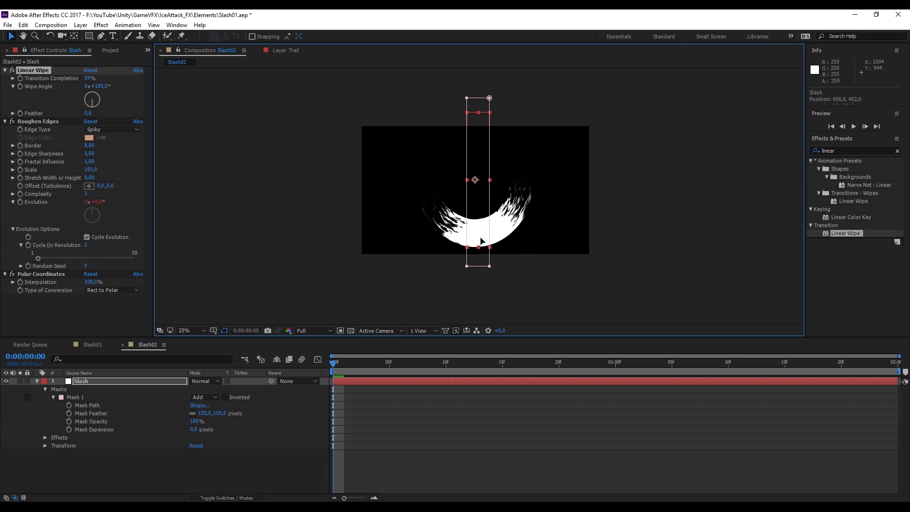
scroll(491, 237, up, 1)
scroll(466, 231, down, 1)
Set the Slash layer's rotation to -90°, after trying 90°
click(45, 445)
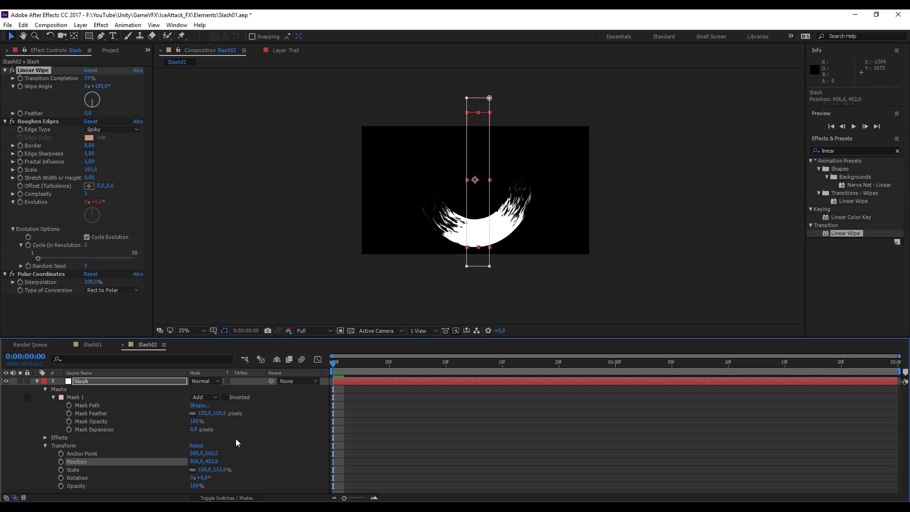
click(203, 478)
text(90)
key(Return)
click(203, 478)
text(-90)
key(Return)
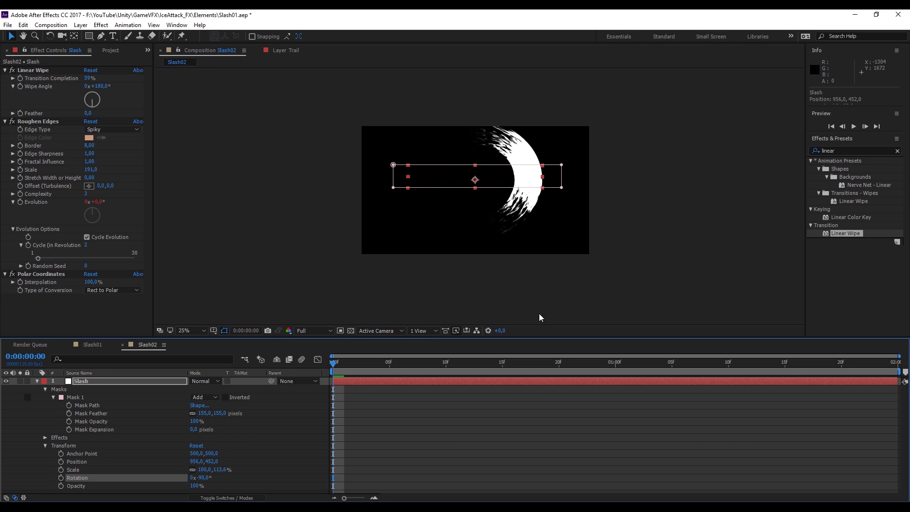
Move the rotated slash to position 920, 560 and set the Linear Wipe's transition completion to 66%
scroll(545, 237, up, 3)
scroll(544, 237, down, 3)
drag(526, 177, 522, 191)
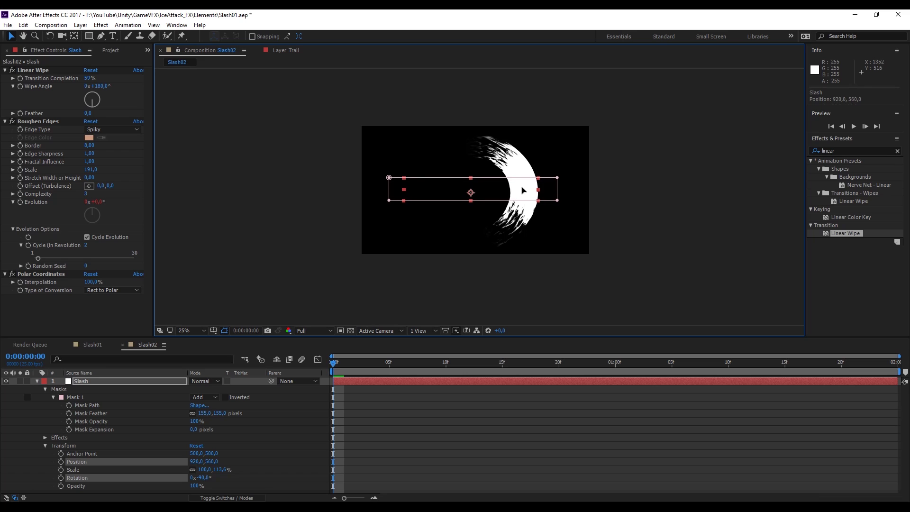
scroll(522, 191, up, 2)
drag(348, 362, 412, 365)
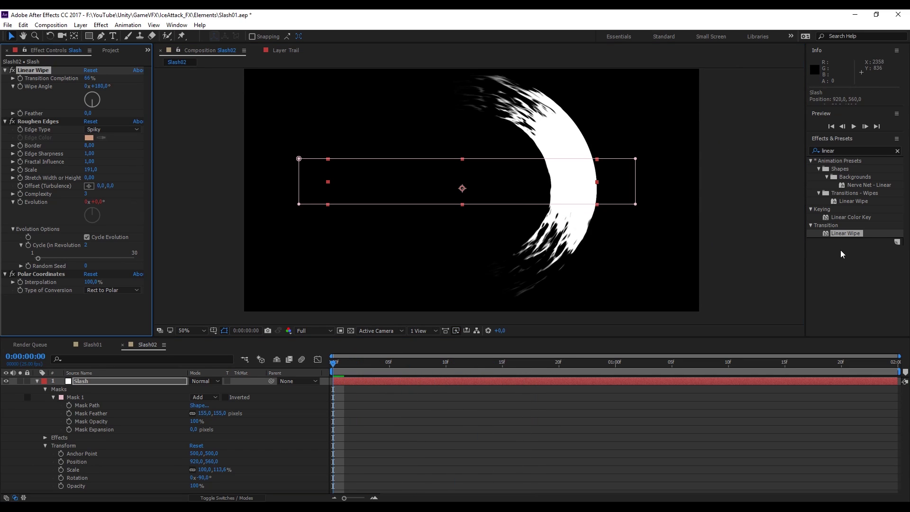
Apply a second Linear Wipe with a 0° wipe angle directly after the first, and set the first wipe's feather to 191
drag(846, 235, 60, 114)
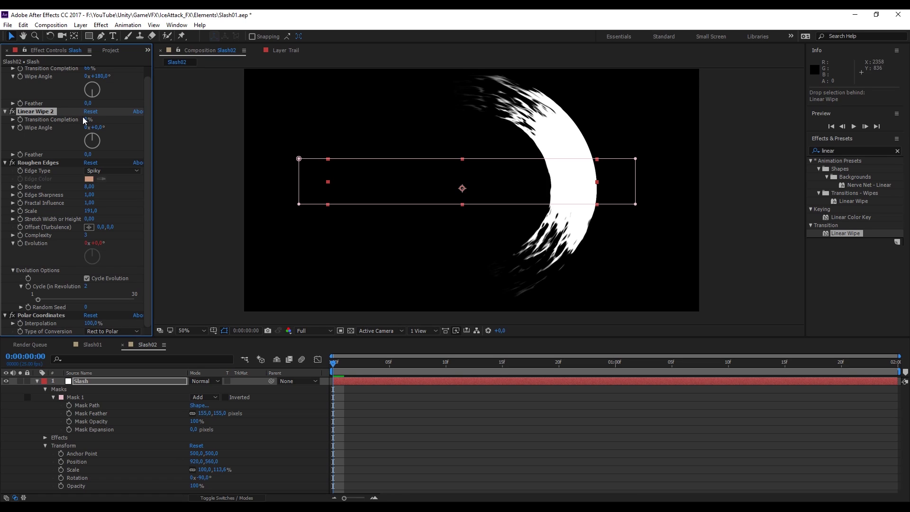
drag(88, 103, 196, 112)
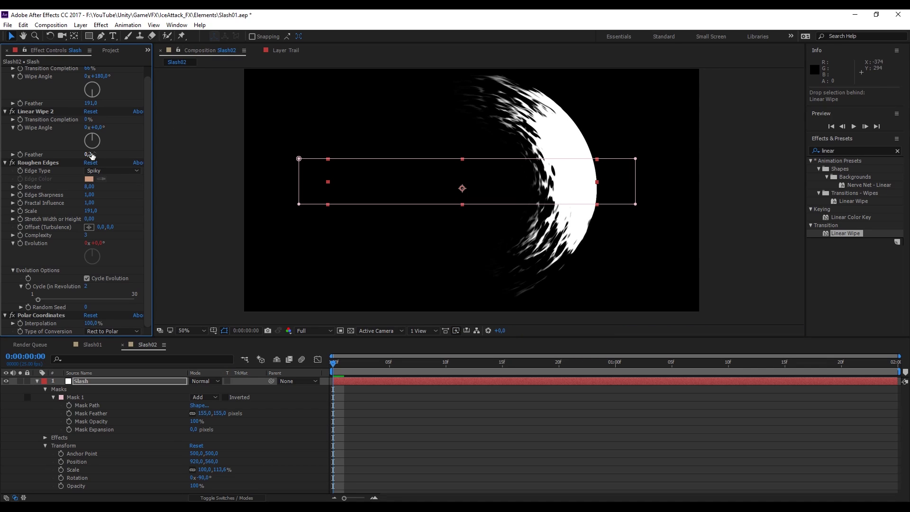
Set the second Linear Wipe's transition completion to 15% and its feather to 695
drag(90, 155, 120, 145)
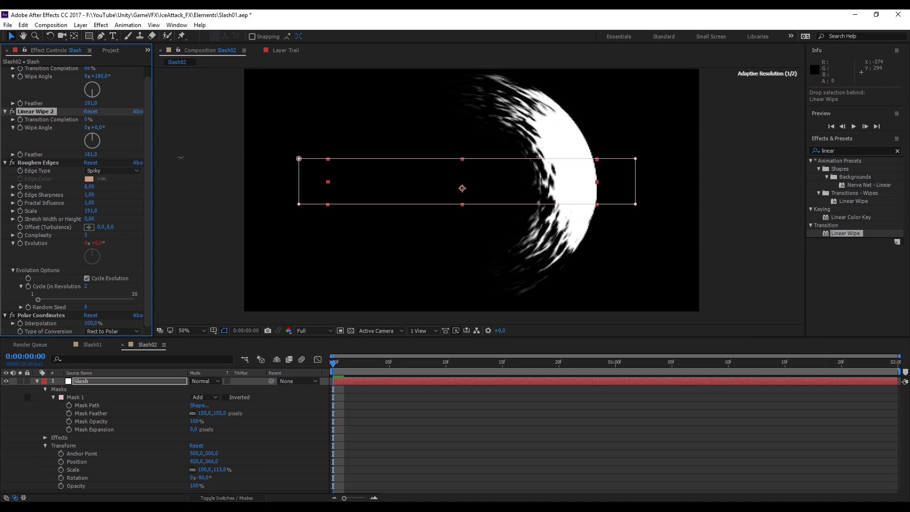
drag(88, 122, 91, 119)
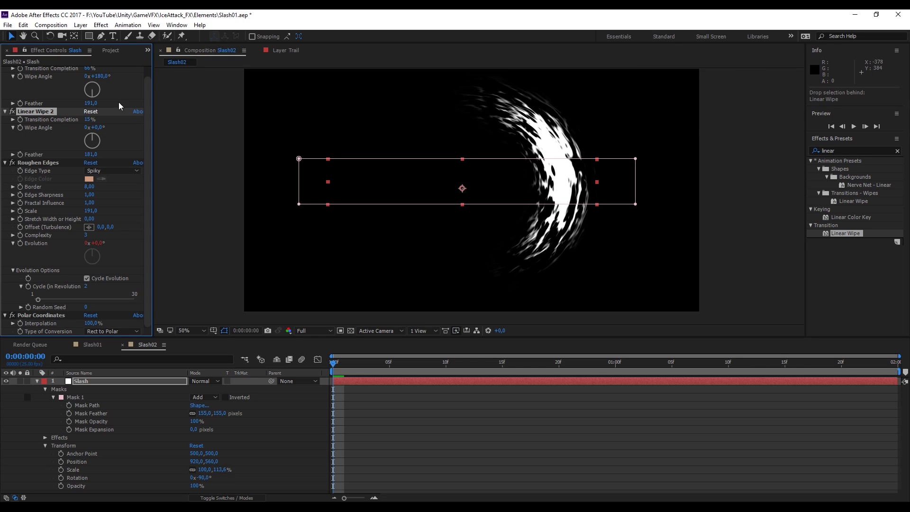
drag(93, 157, 365, 167)
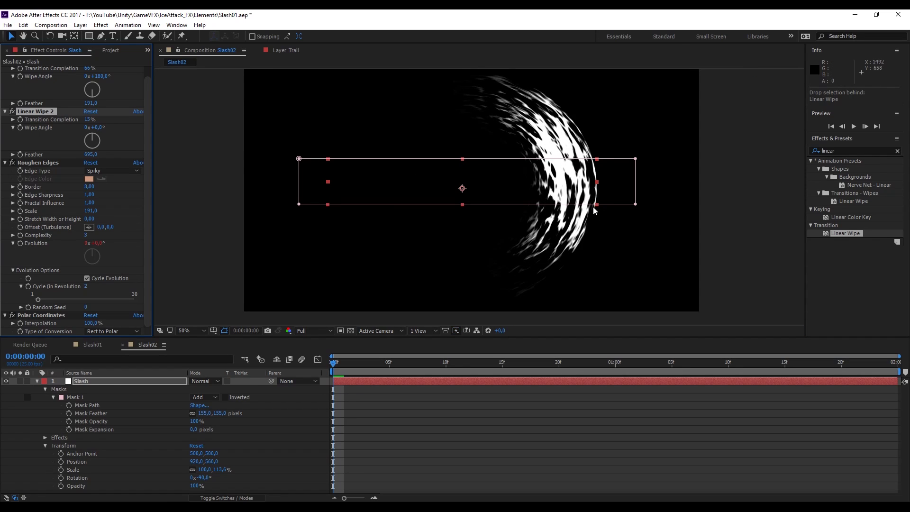
scroll(634, 189, down, 1)
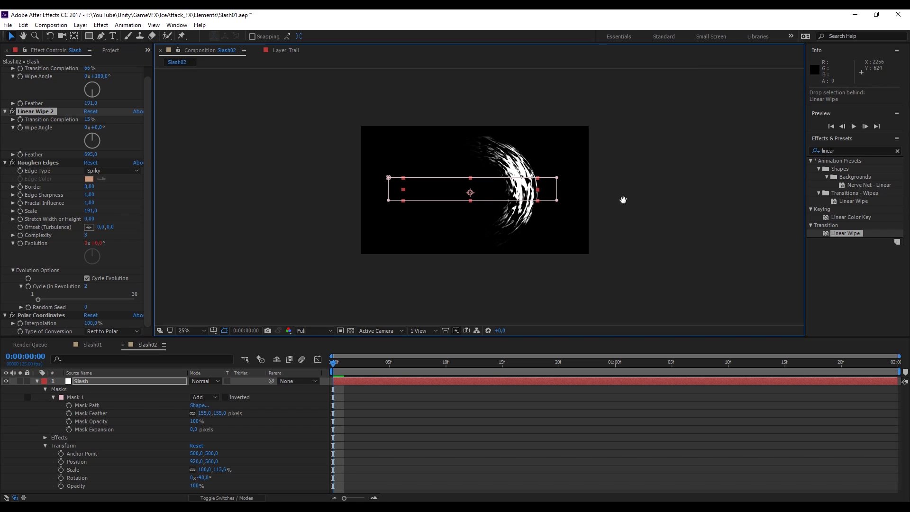
Reposition the Slash layer to 916, 584 and rotate it to about -85°
scroll(538, 208, up, 1)
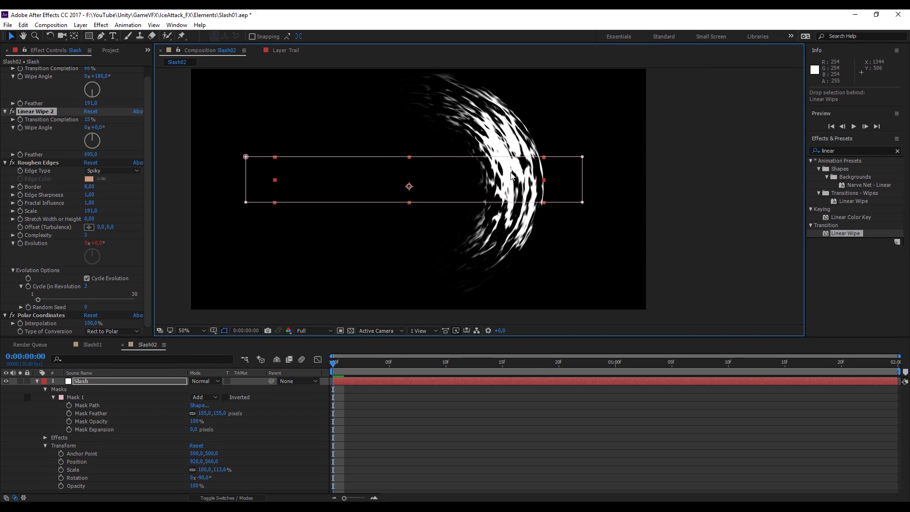
drag(515, 169, 512, 175)
drag(512, 174, 514, 175)
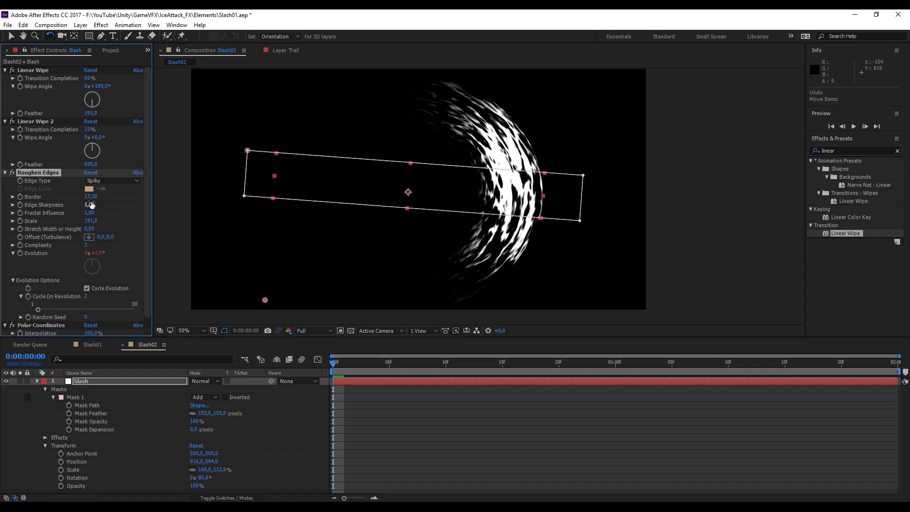
Set the Roughen Edges border to 17.30, edge sharpness to 0.31 and scale to 320
drag(88, 204, 65, 207)
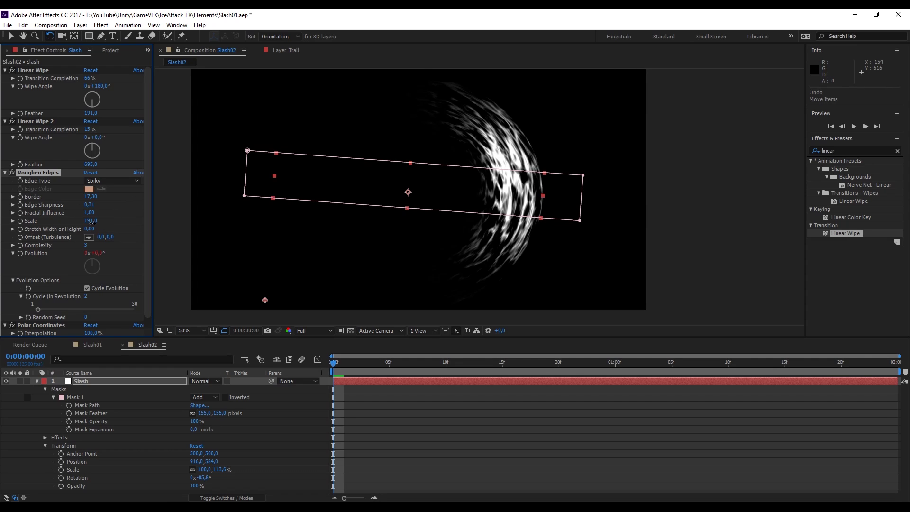
drag(93, 220, 132, 204)
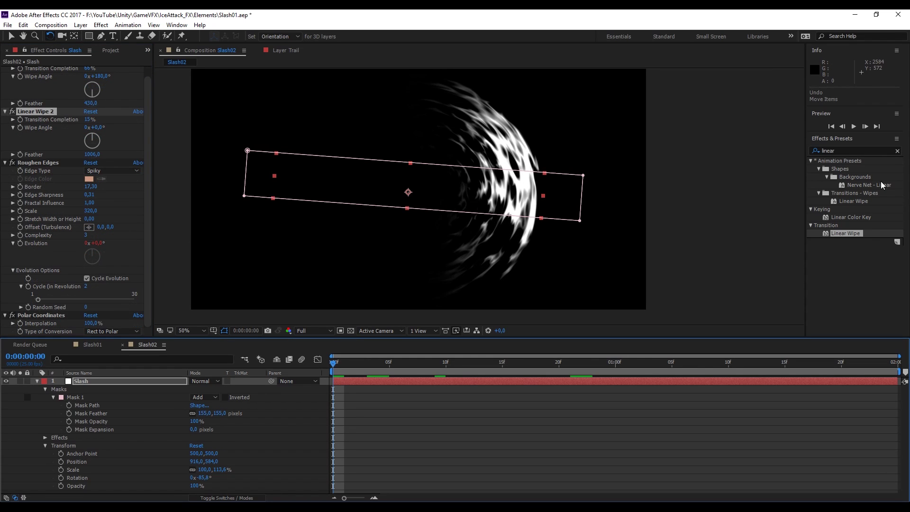
Apply the Glow effect after Polar Coordinates on the Slash layer and set its glow radius to 61
double_click(847, 150)
text(glow)
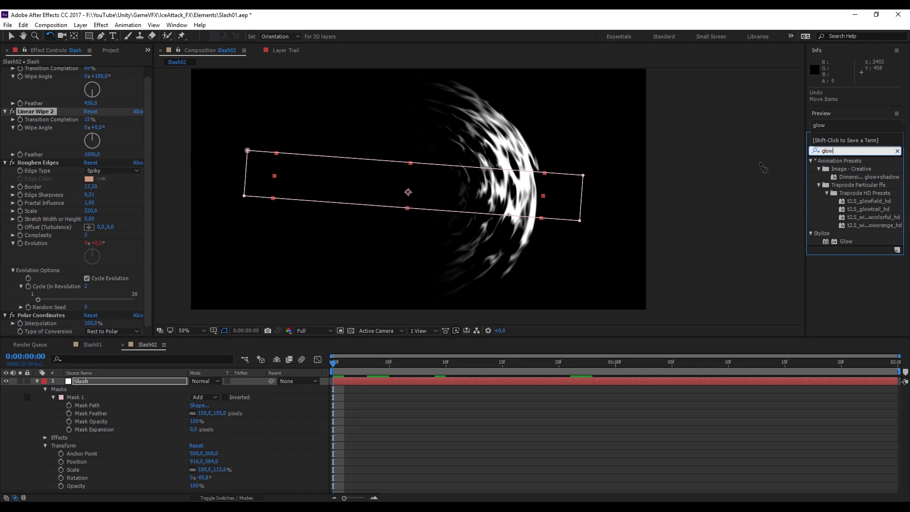
drag(846, 241, 48, 323)
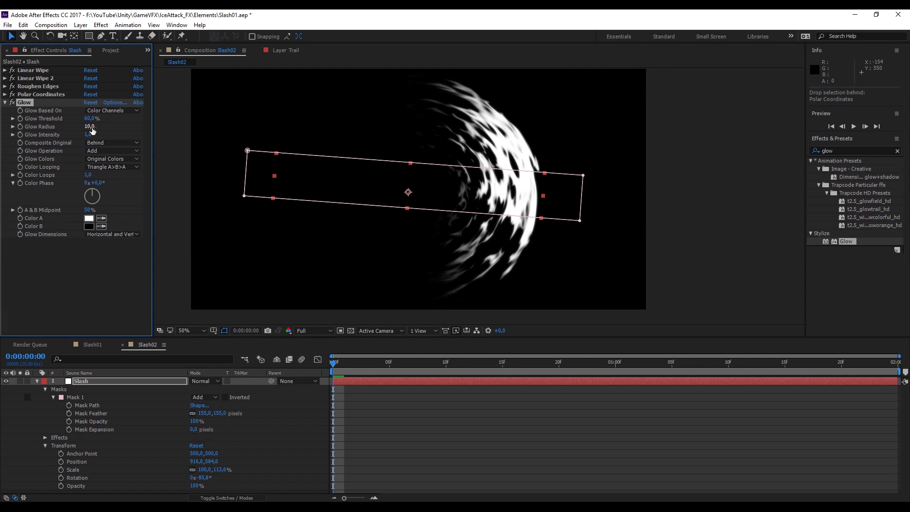
drag(89, 127, 118, 128)
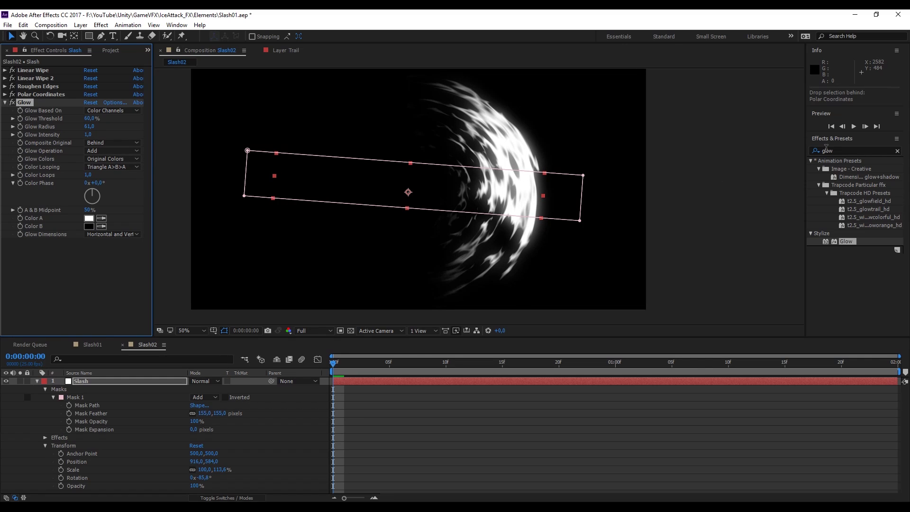
Keyframe Mask 1's path at frame 0, and at frame 10 raise its upper-left vertex and lower its lower-right vertex to lengthen the slash arc
double_click(284, 199)
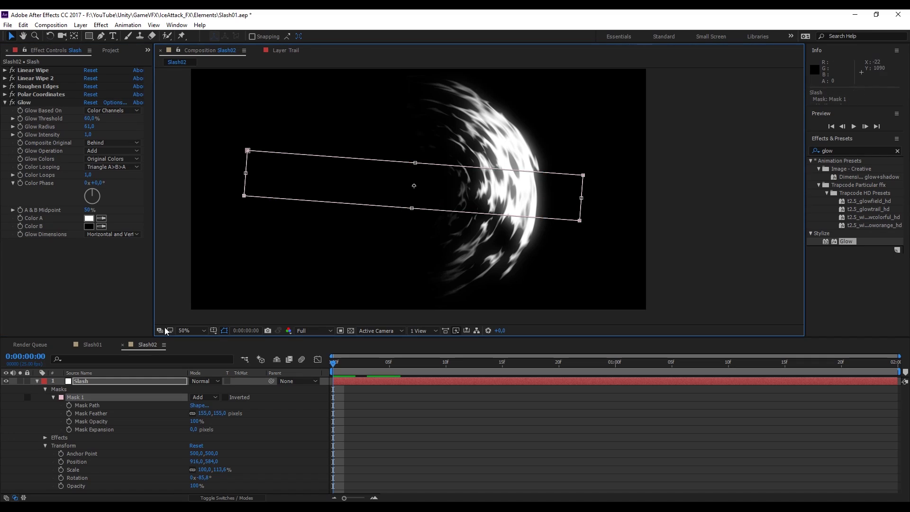
click(70, 405)
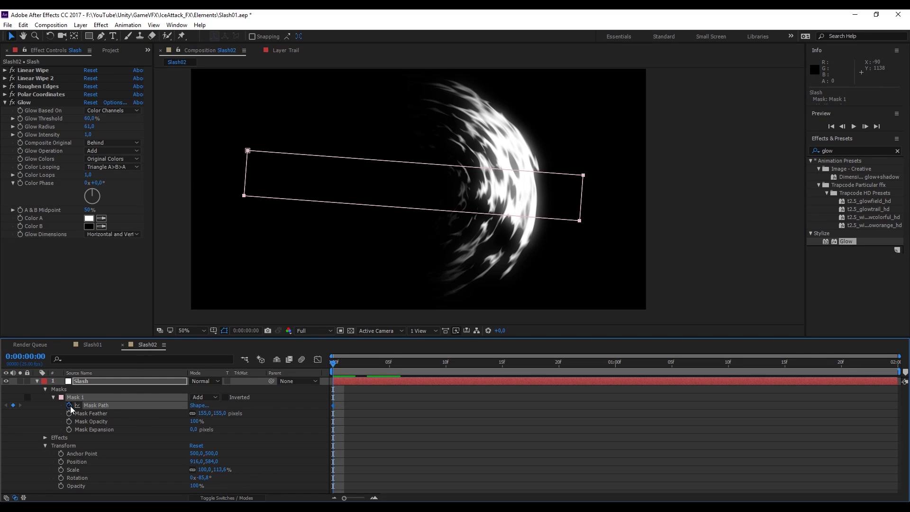
click(344, 361)
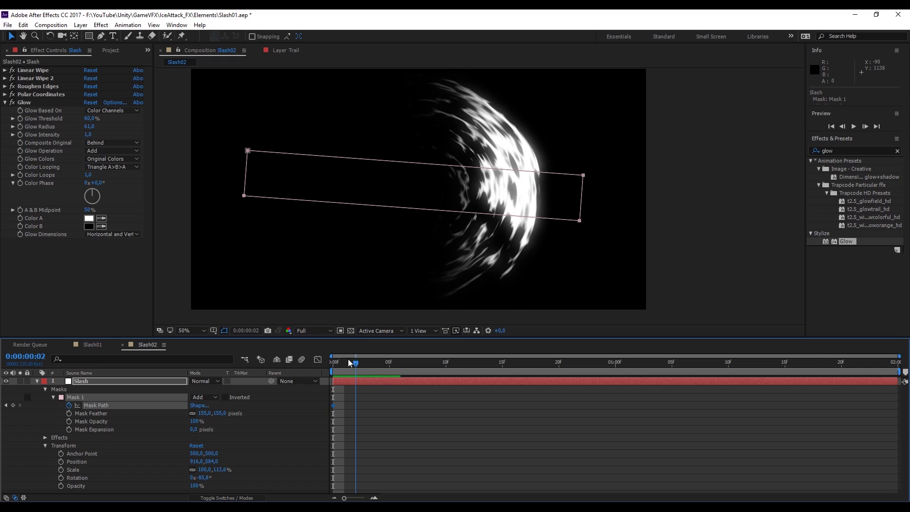
drag(372, 360, 445, 357)
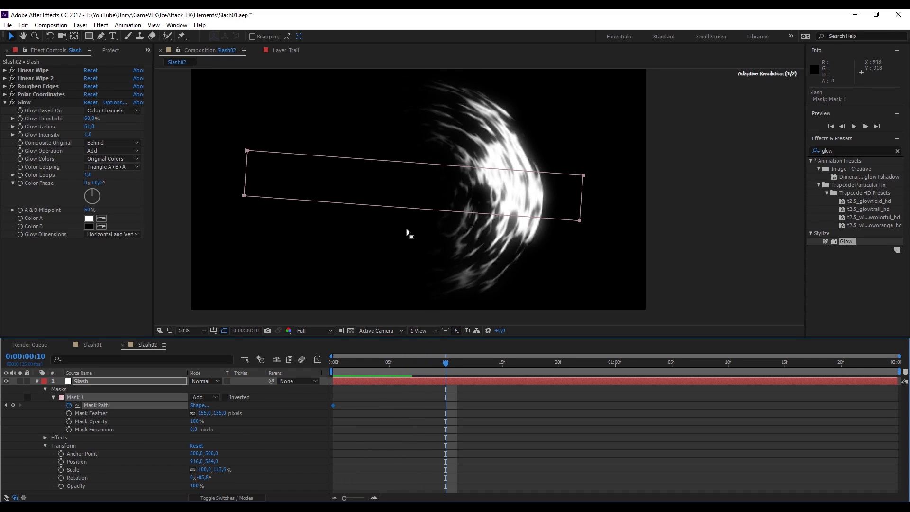
click(397, 164)
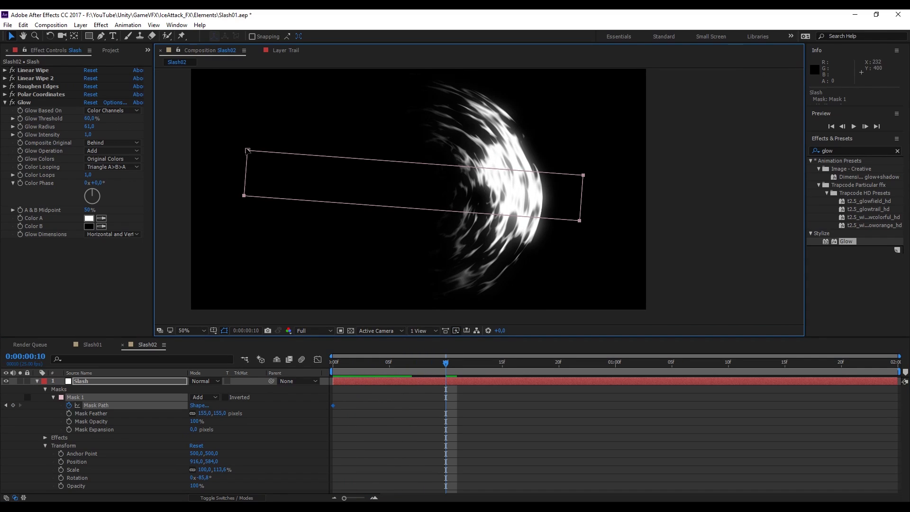
double_click(247, 151)
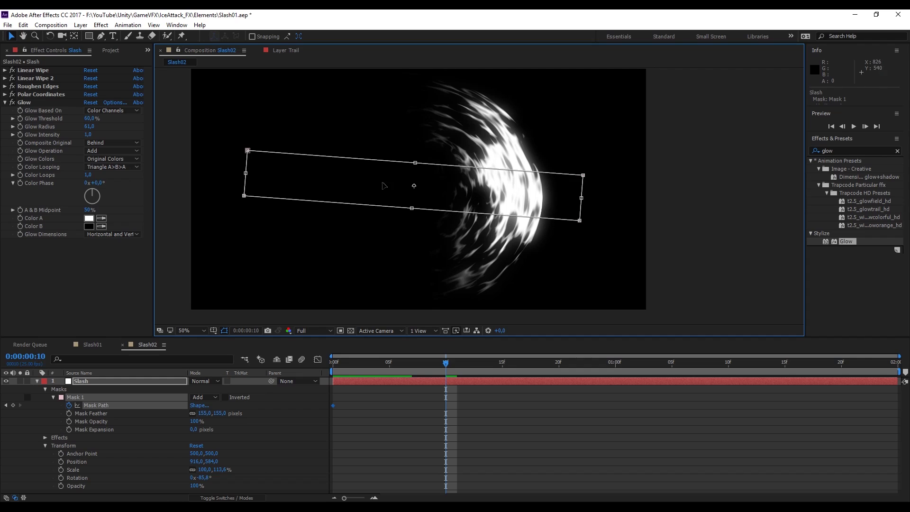
click(91, 401)
click(247, 150)
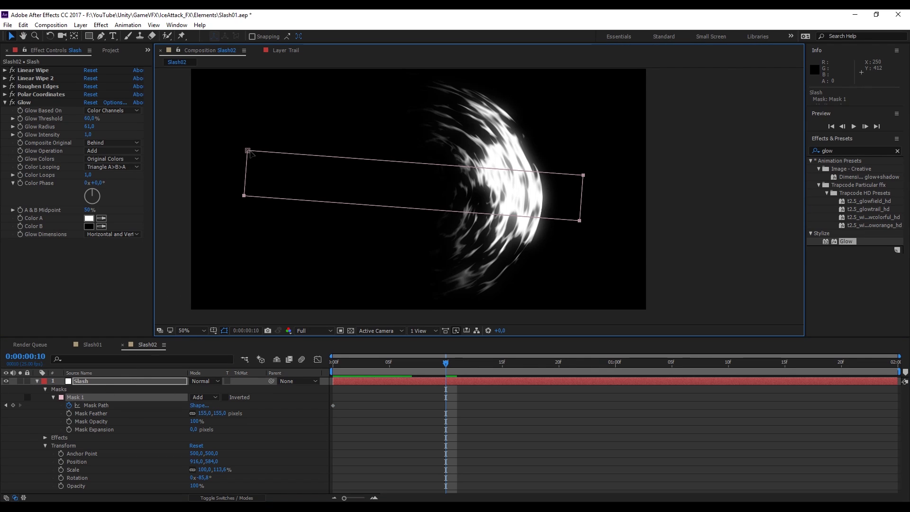
drag(248, 150, 270, 138)
drag(579, 235, 553, 265)
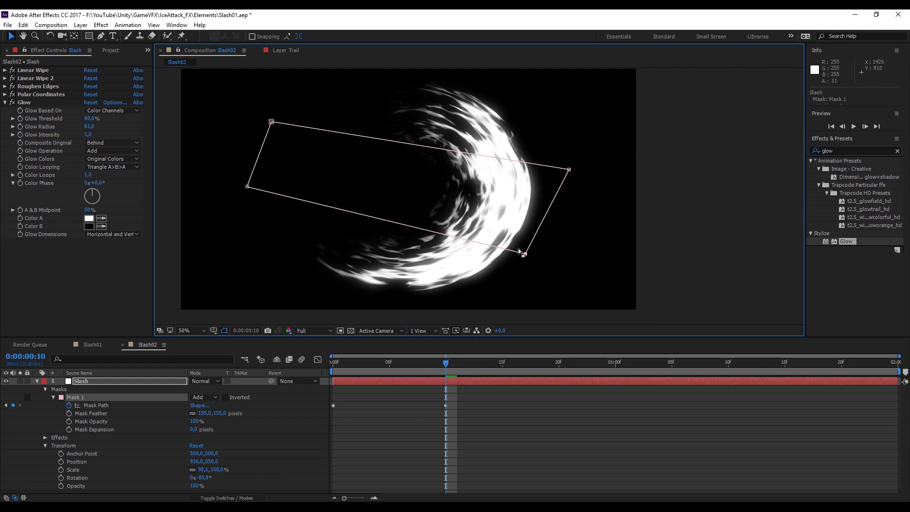
At 0:00:01:00, collapse Mask 1 into a thin sliver near the lower end of the arc so the slash fades out
drag(450, 363, 619, 368)
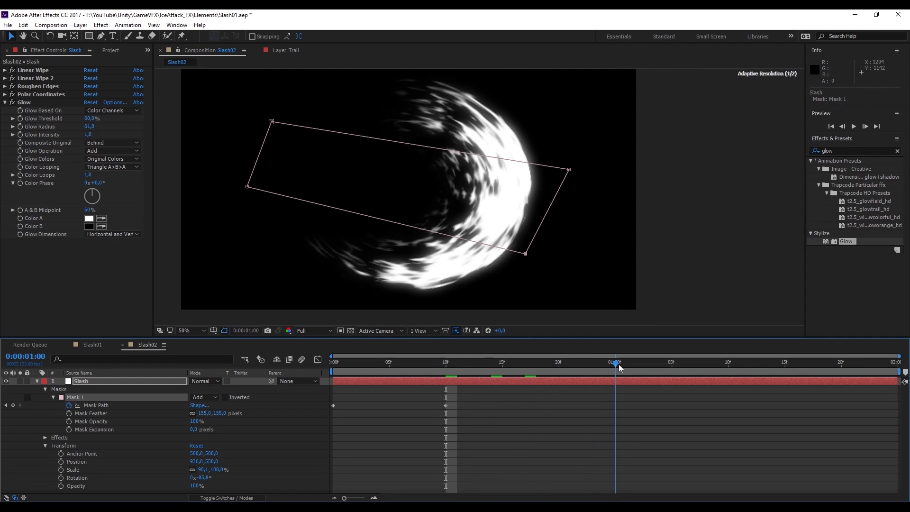
drag(569, 170, 533, 234)
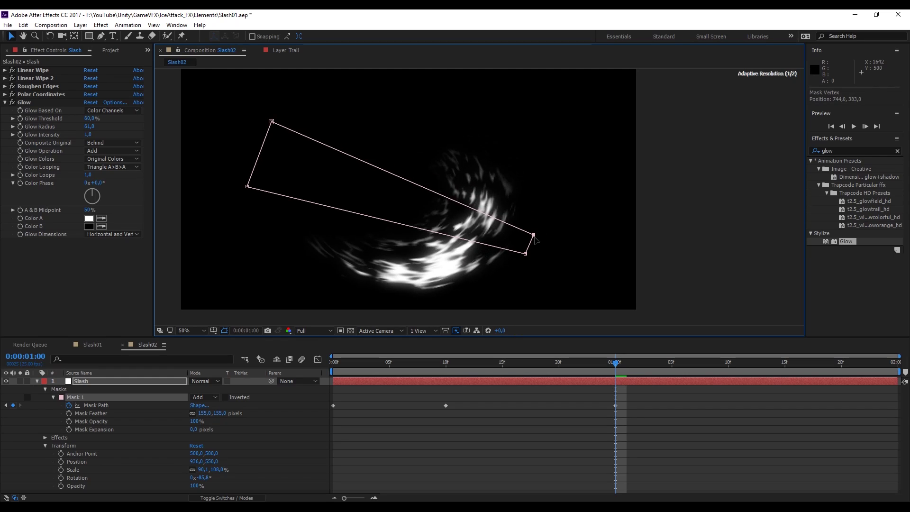
drag(271, 122, 279, 224)
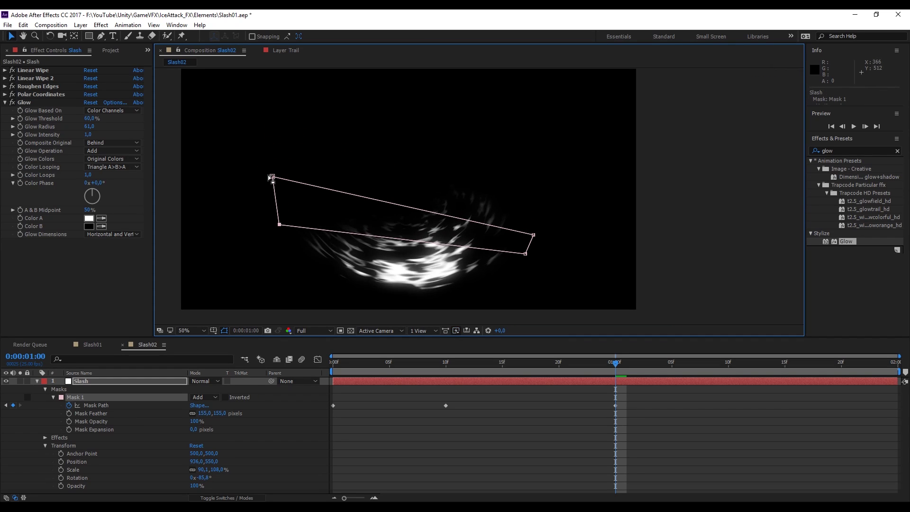
drag(272, 176, 409, 225)
drag(525, 253, 463, 242)
Shorten the work area to end at 0:00:01:00 and preview the slash animation from the start
drag(615, 363, 333, 363)
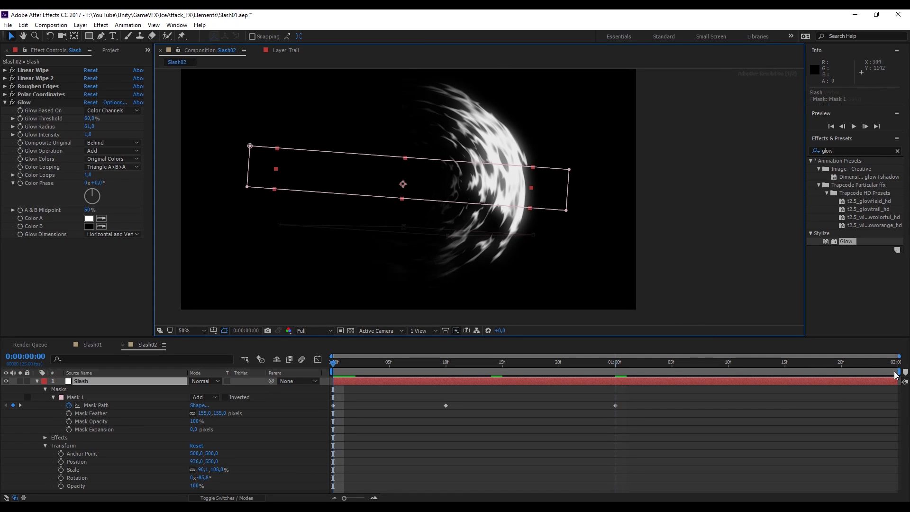
drag(898, 372, 626, 363)
key(space)
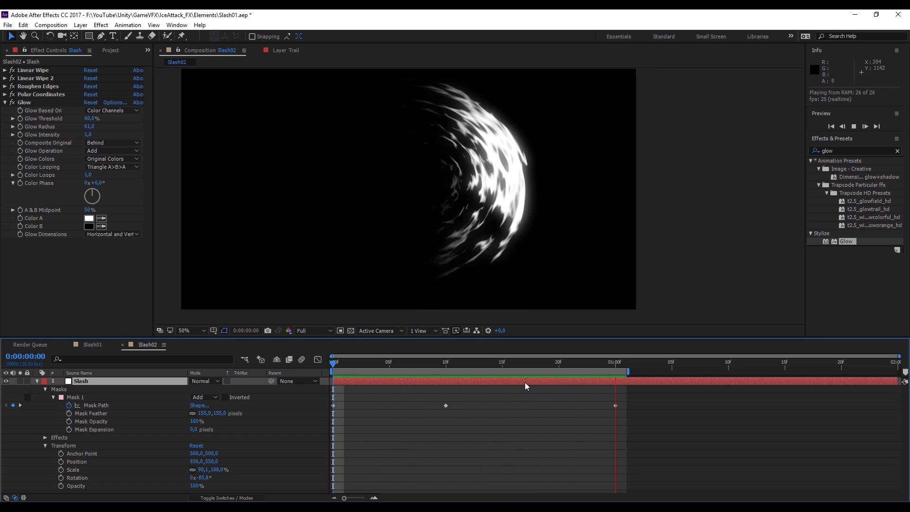
key(space)
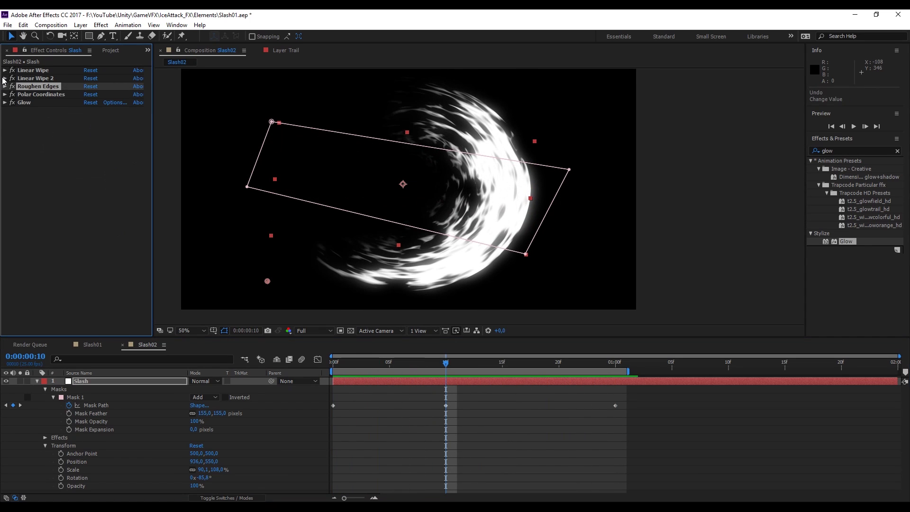
Try a transition completion of 0% on the second Linear Wipe at frame 10, and undo the change
click(5, 78)
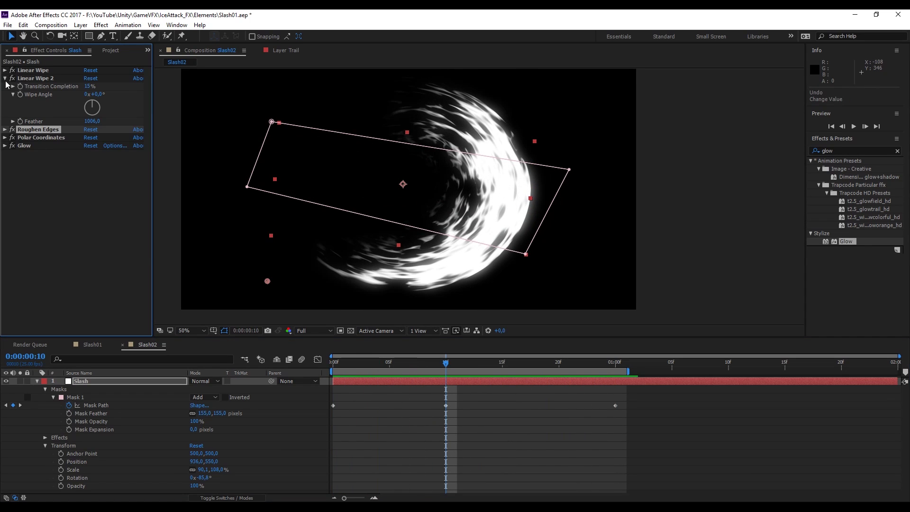
drag(88, 88, 70, 86)
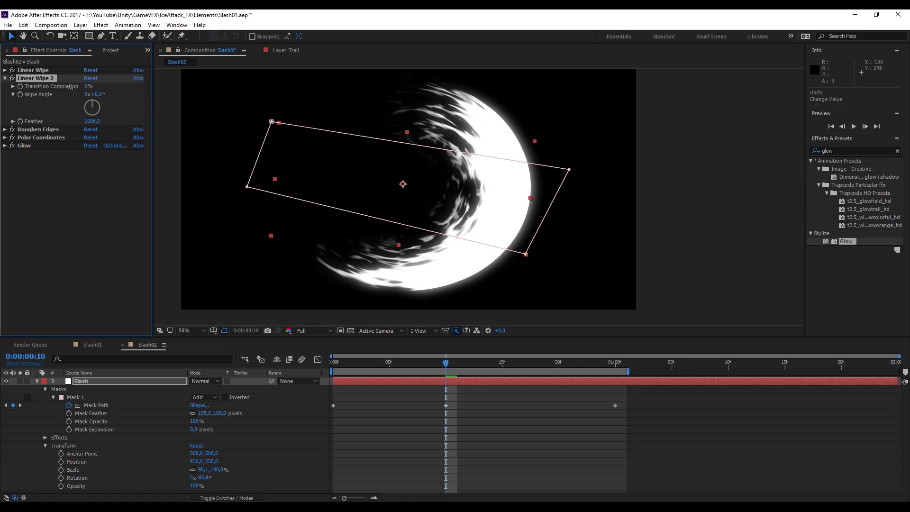
key(ctrl+z)
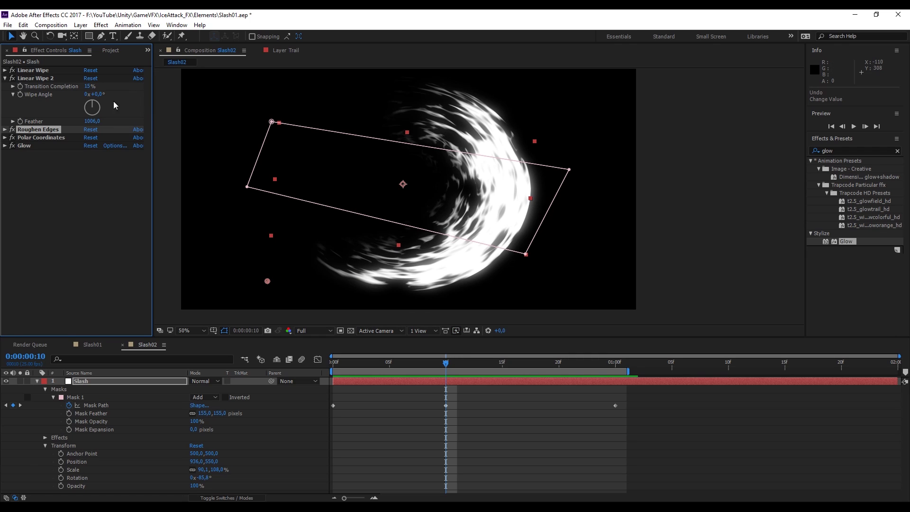
Keyframe the second Linear Wipe's transition completion at 15% on frame 0, 8% on frame 10 and 15% at 0:00:01:00
key(Home)
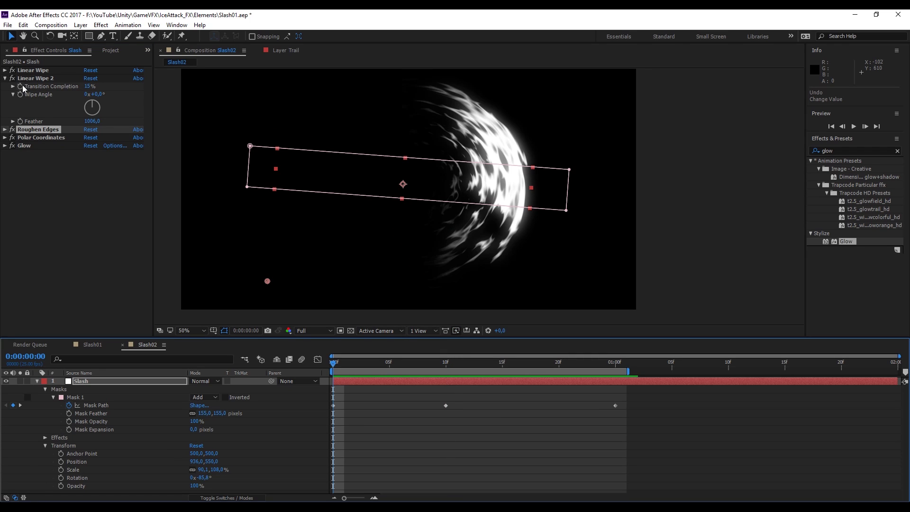
click(24, 88)
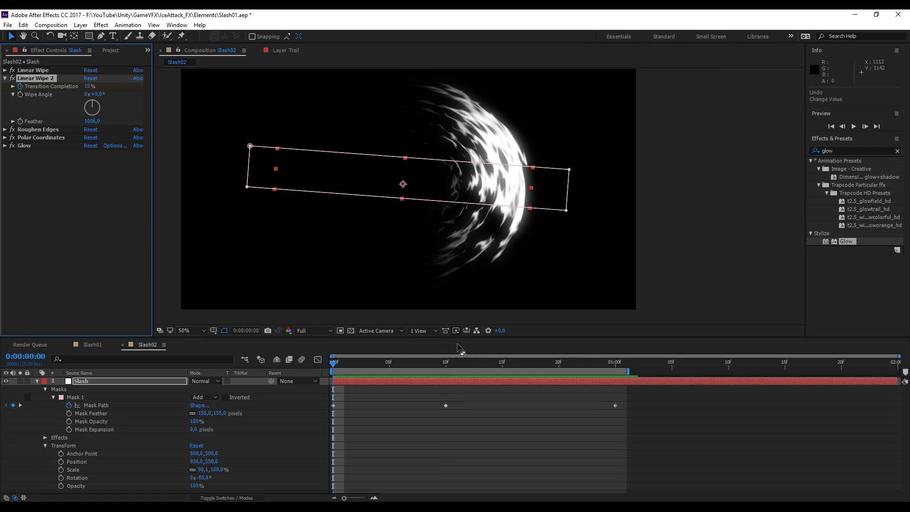
click(445, 364)
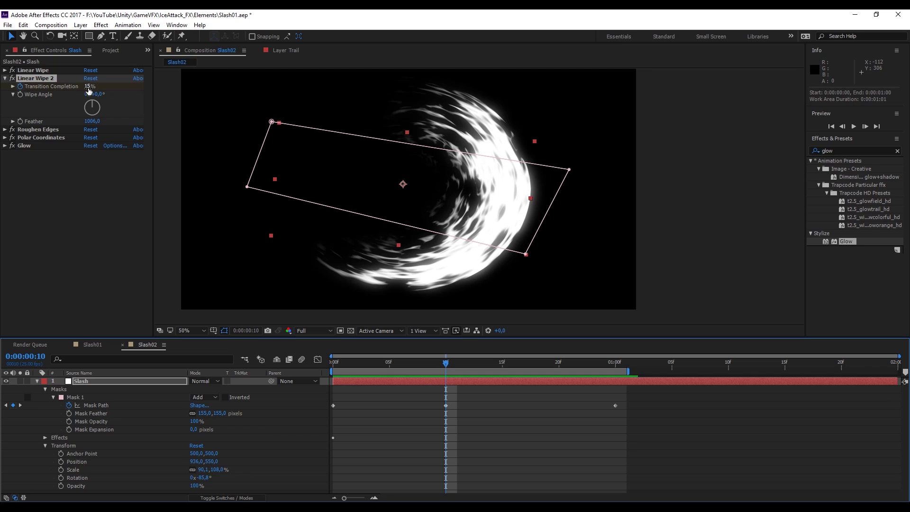
mouse_move(89, 86)
mouse_down()
mouse_move(89, 95)
mouse_move(88, 85)
mouse_up()
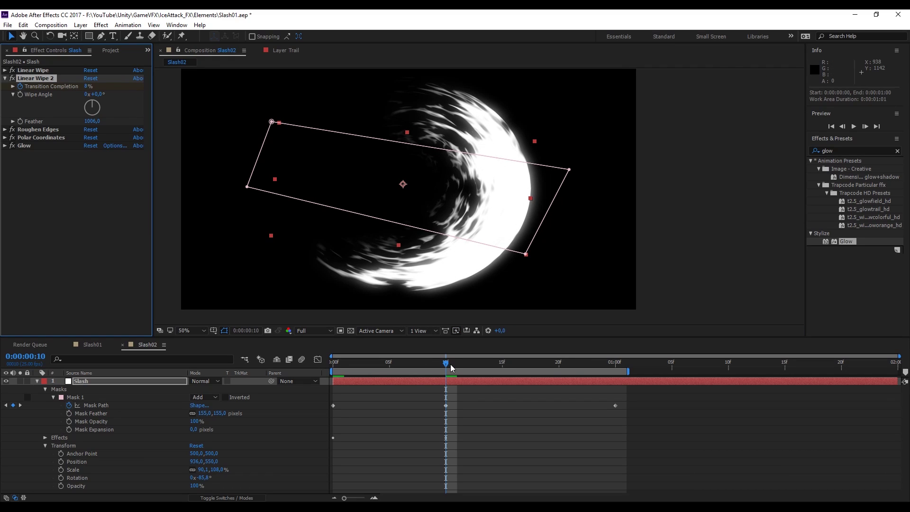
drag(447, 365, 618, 372)
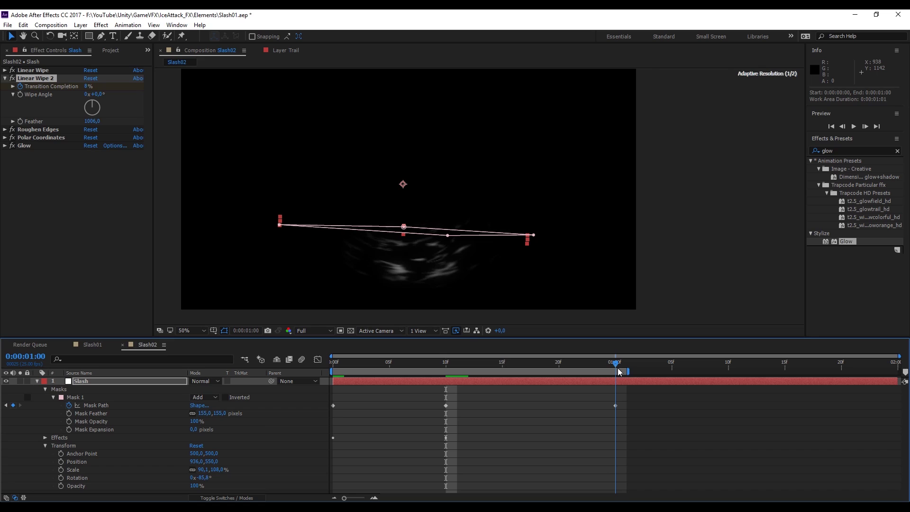
click(87, 87)
key(Return)
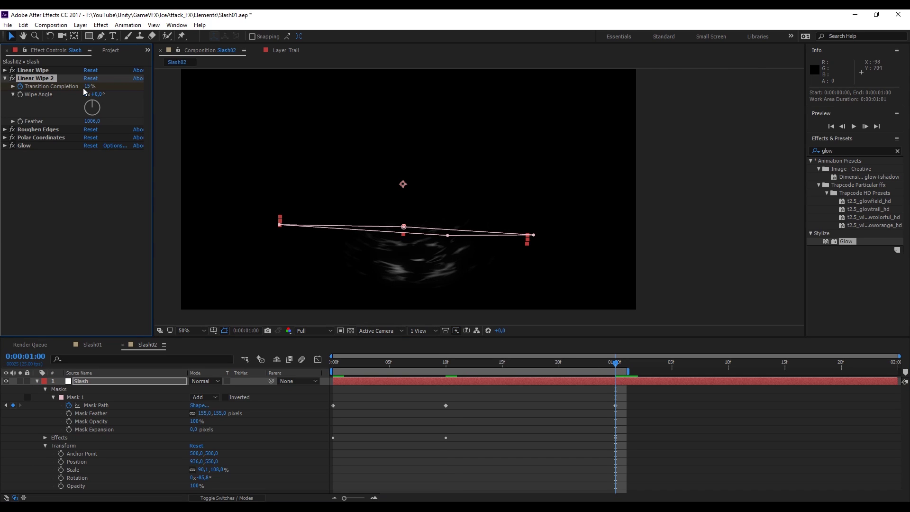
Play back the slash animation from the first frame to check the animated wipe
key(Home)
key(space)
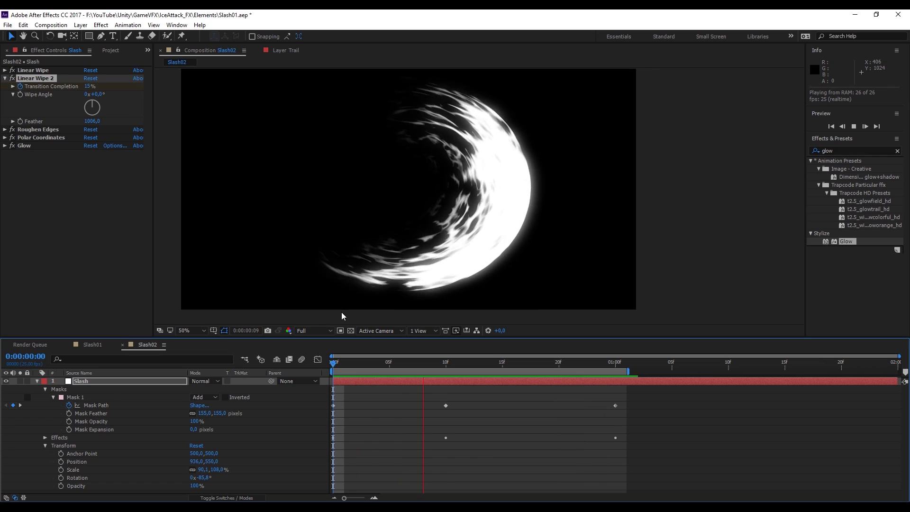
key(space)
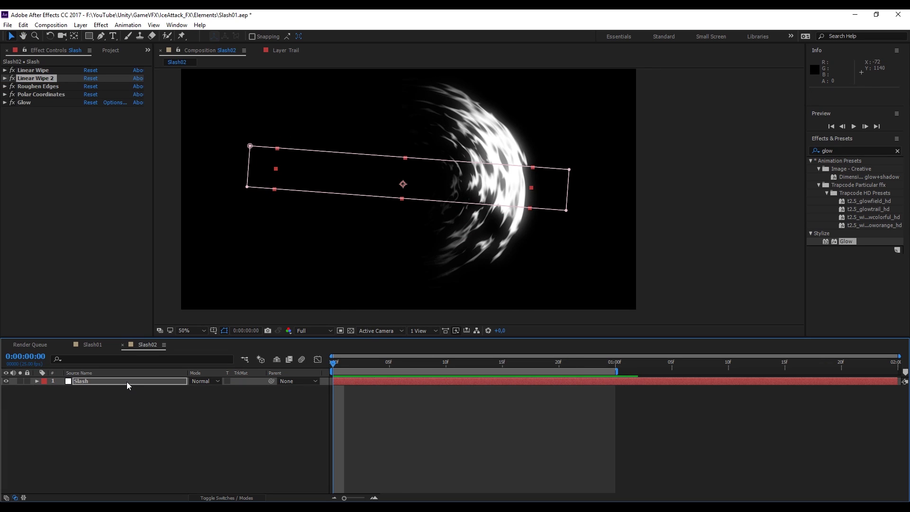
Duplicate the Slash layer and rename the lower copy Trail
click(126, 381)
key(ctrl+d)
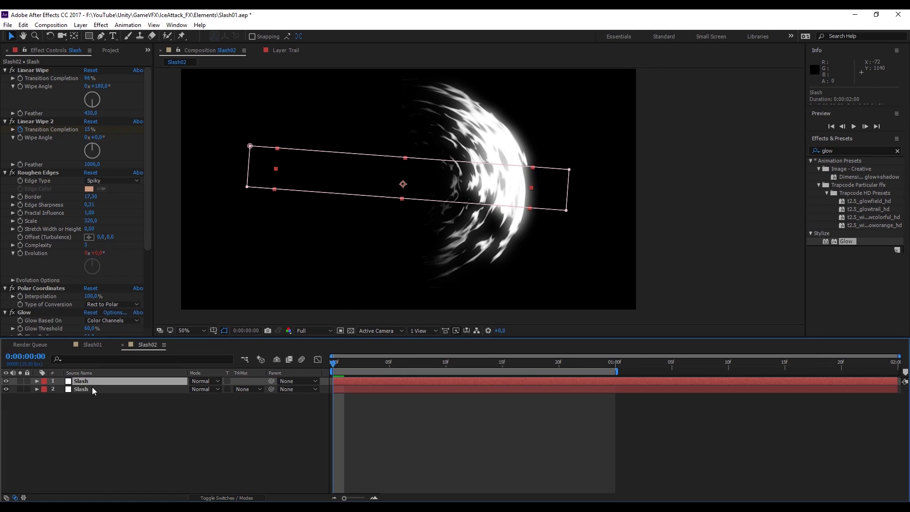
right_click(77, 388)
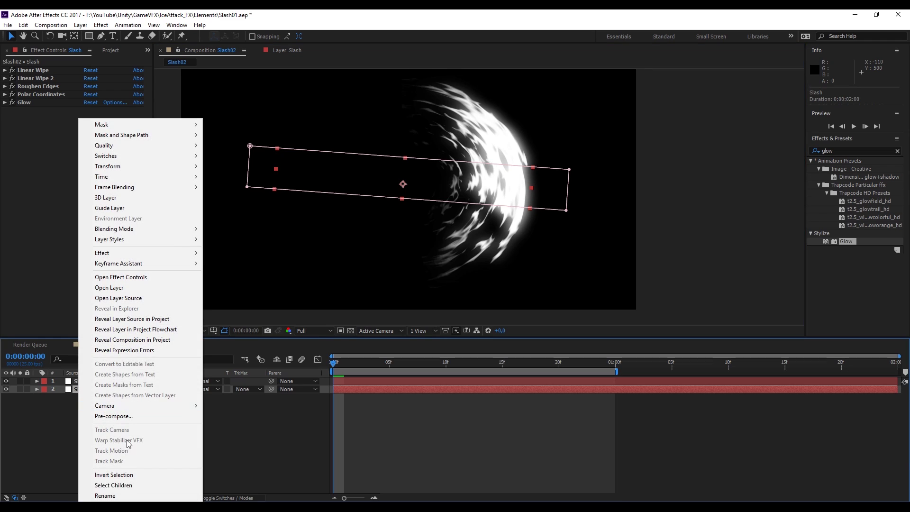
click(125, 495)
text(Trail)
key(Return)
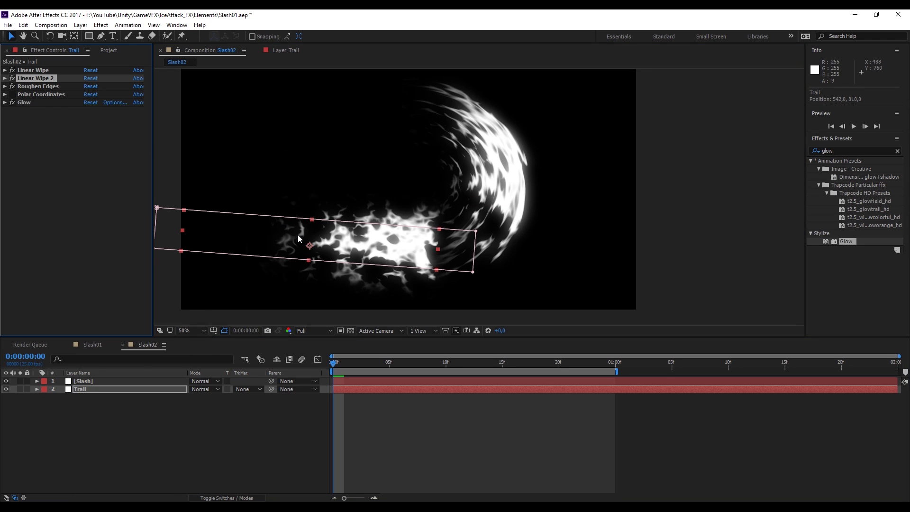
Position the Trail layer below the slash, shorten its mask toward the right end, and scale it to about 72%, 108%
drag(337, 256, 323, 261)
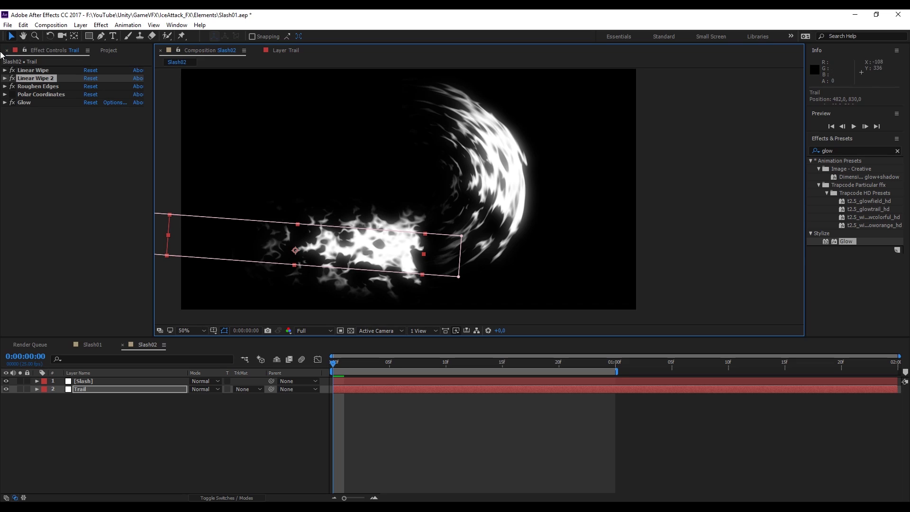
click(5, 70)
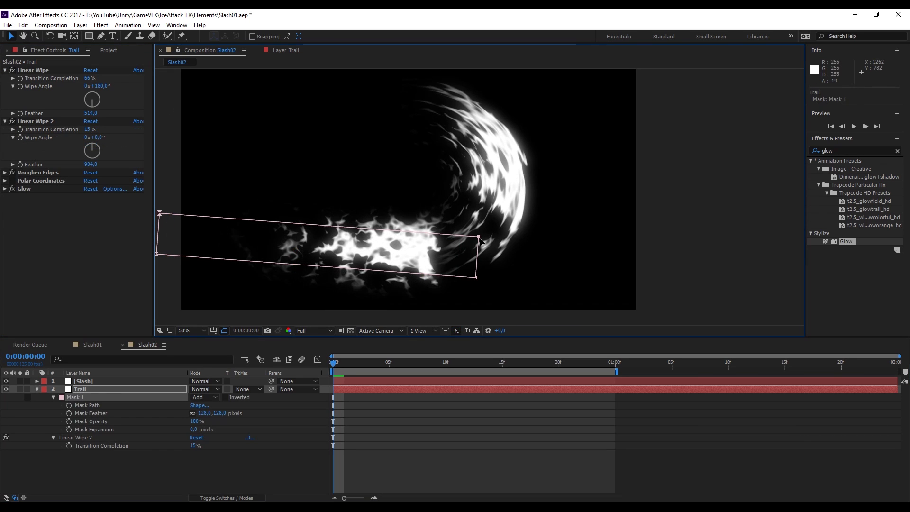
drag(479, 237, 415, 237)
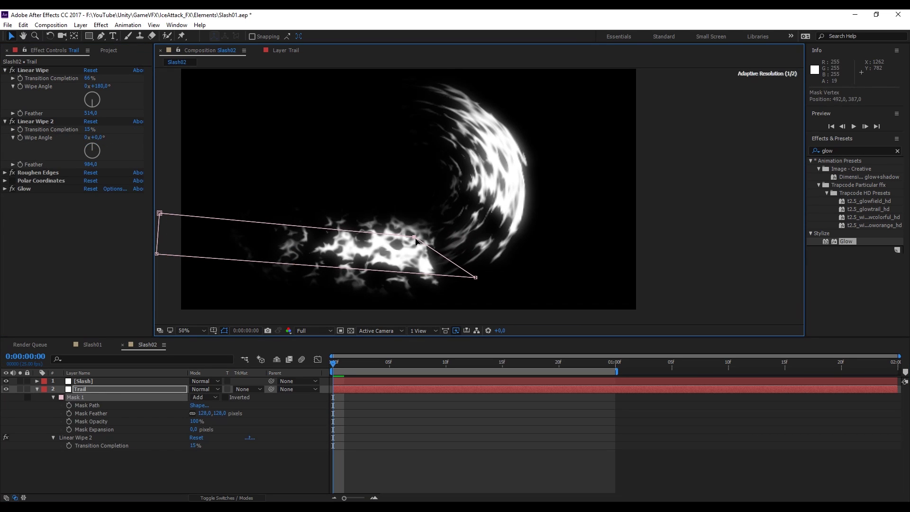
drag(475, 277, 327, 232)
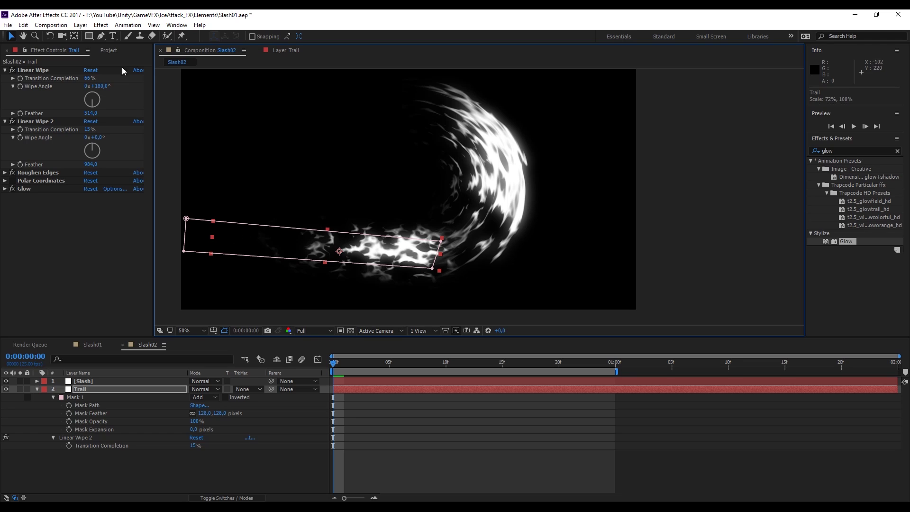
Rotate the Trail layer to -88.9° and move it slightly down to position 668, 852
click(50, 36)
drag(254, 240, 250, 249)
click(12, 36)
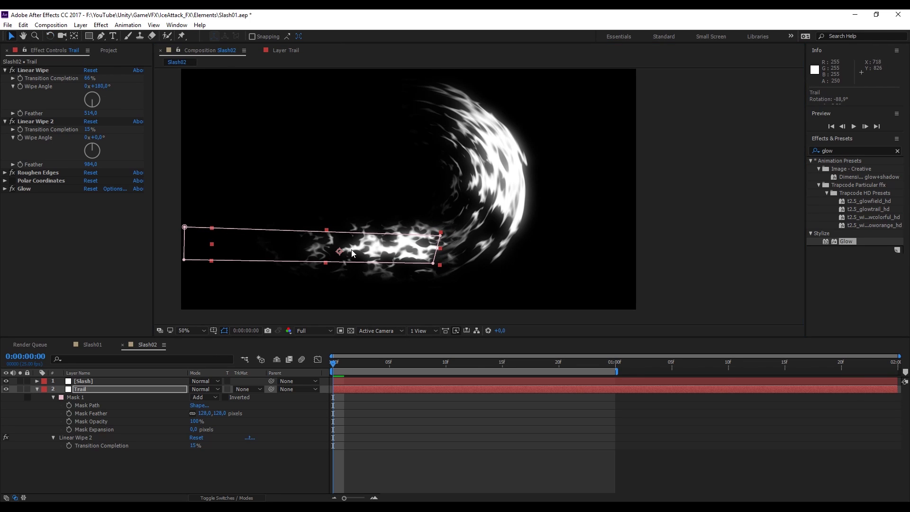
drag(350, 253, 353, 258)
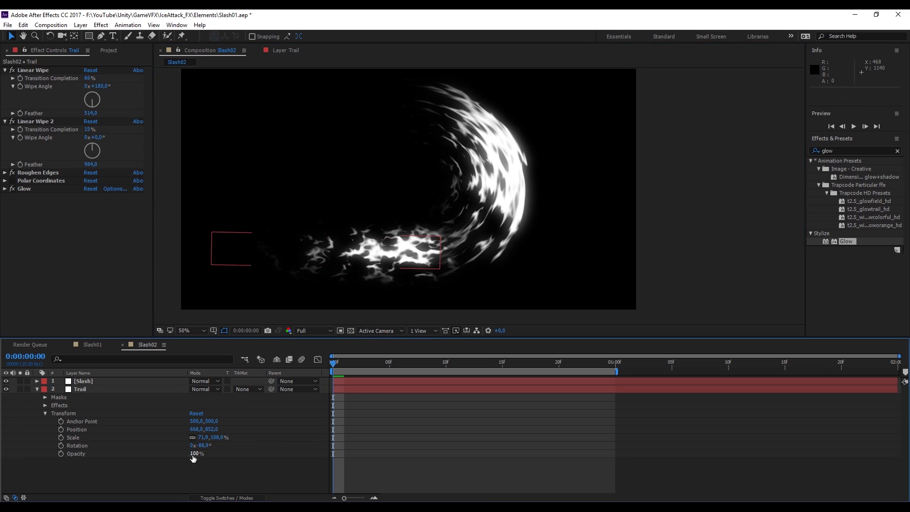
Set the Trail layer's opacity to 55% and play back the animation
drag(193, 454, 159, 445)
key(space)
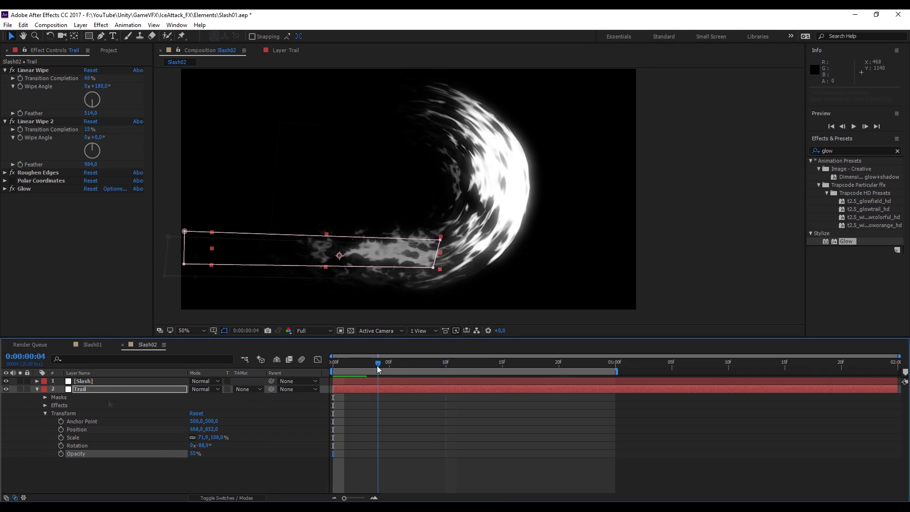
key(space)
Keyframe the Trail's mask path at frame 10, and at frame 0 lower its upper-left corner and pull the lower-right corner outward
click(45, 413)
click(45, 398)
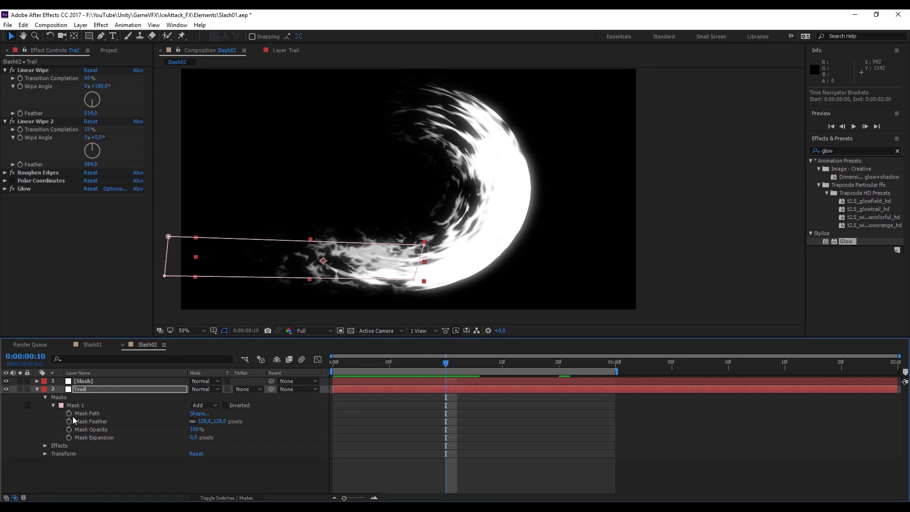
click(70, 413)
drag(447, 363, 331, 371)
drag(168, 236, 167, 253)
drag(413, 280, 438, 274)
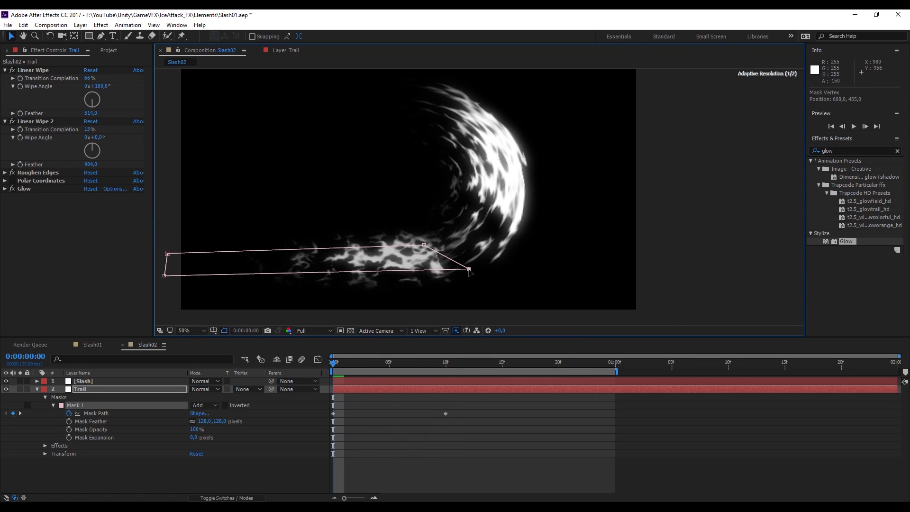
Reshape the Trail's mask path at frame 10 by raising its left end so the trail slopes down toward the slash
drag(333, 363, 445, 363)
drag(168, 236, 170, 209)
drag(164, 275, 204, 242)
drag(442, 285, 442, 282)
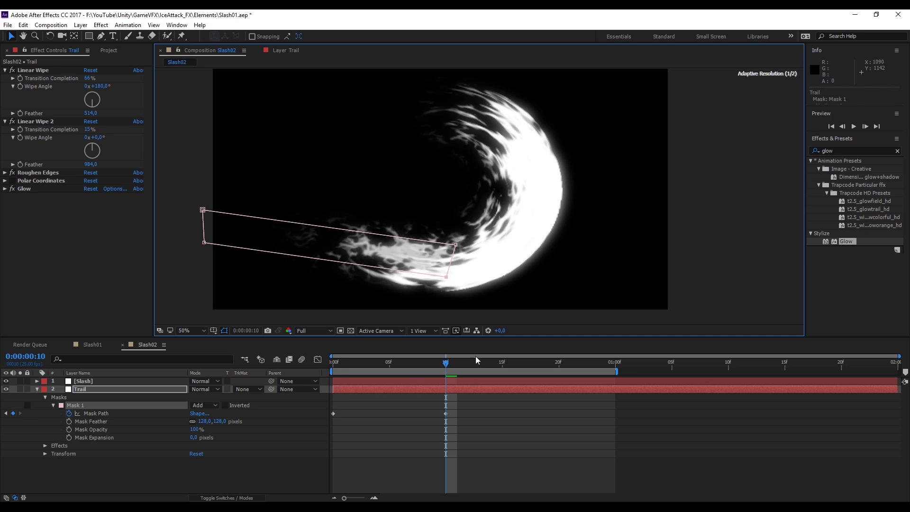
Shrink and narrow the Trail's mask path with a keyframe at 0:00:01:00
drag(466, 362, 615, 362)
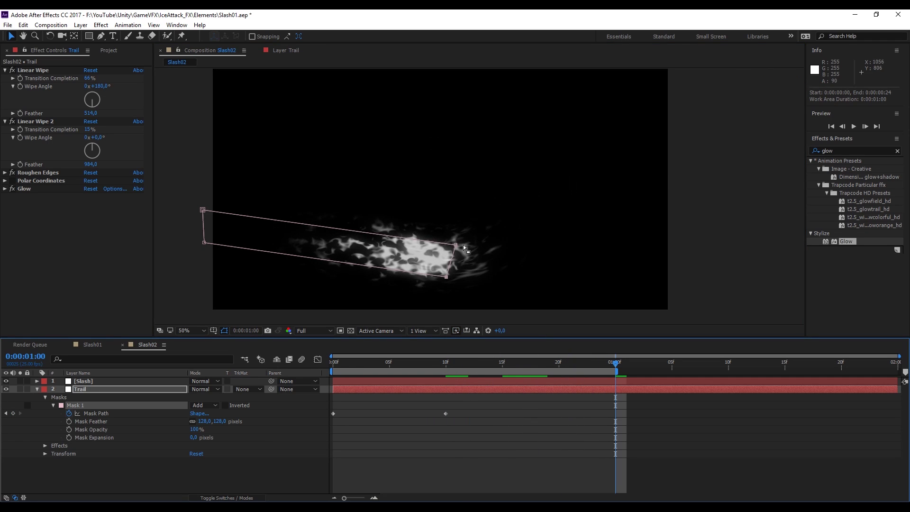
drag(455, 245, 432, 264)
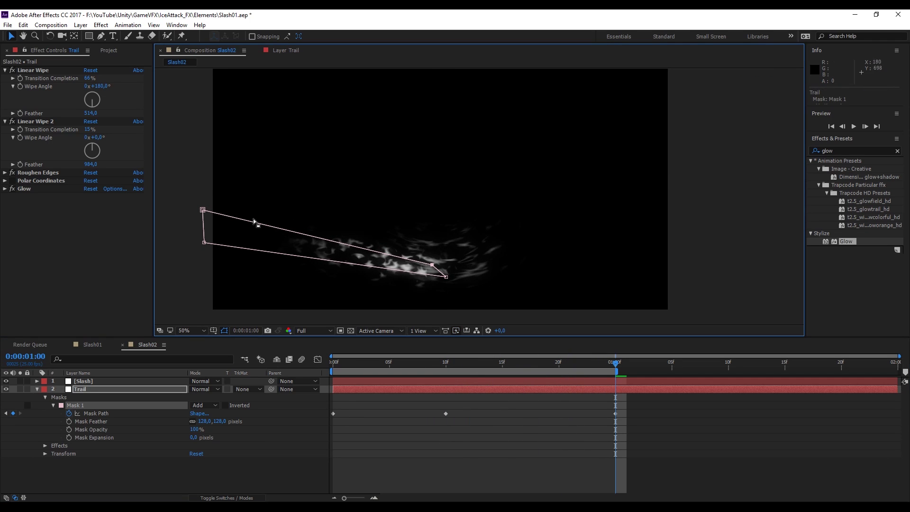
drag(203, 242, 187, 265)
drag(202, 210, 186, 233)
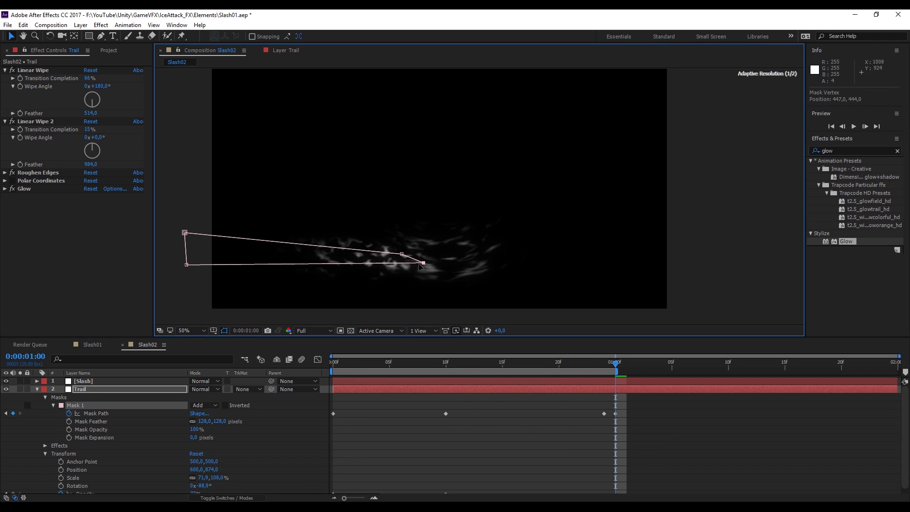
drag(185, 233, 303, 230)
drag(187, 265, 318, 249)
drag(401, 254, 406, 247)
Lower the Trail layer's opacity with a keyframe at 0:00:01:00
scroll(405, 249, down, 2)
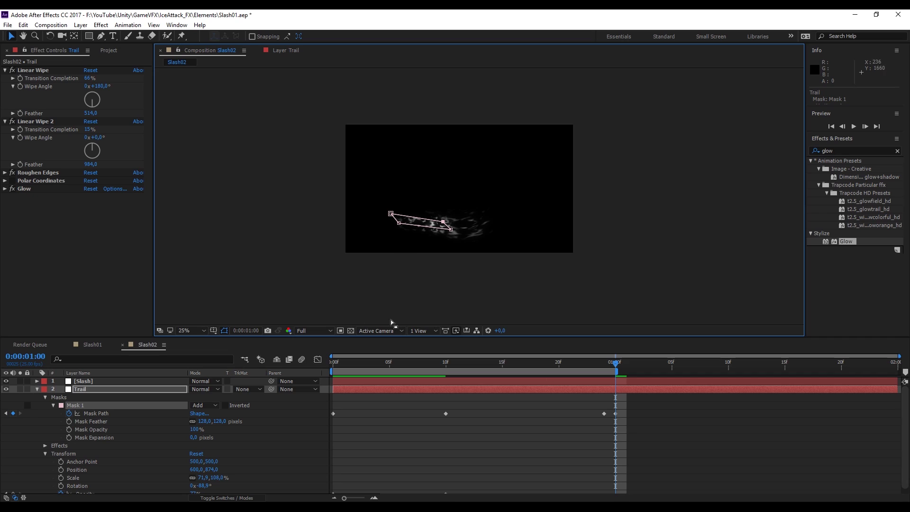
middle_drag(474, 285, 462, 207)
scroll(215, 464, down, 1)
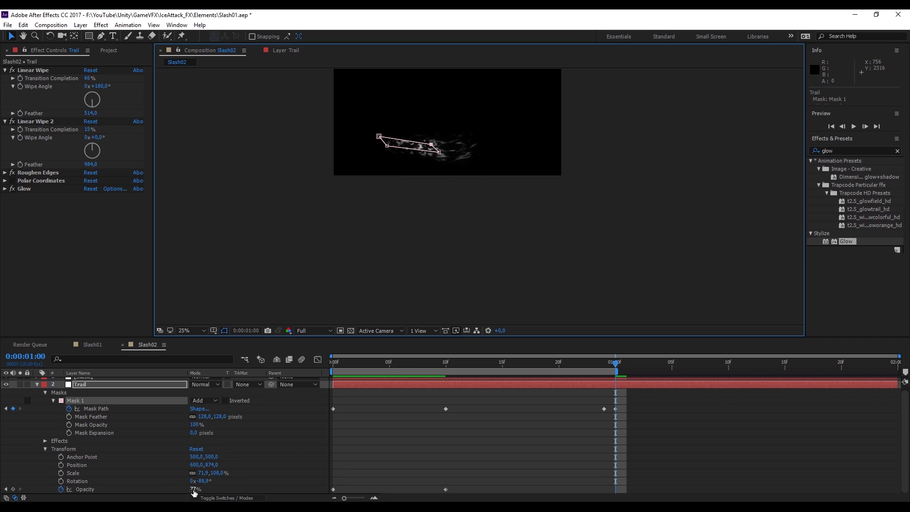
drag(194, 493, 183, 493)
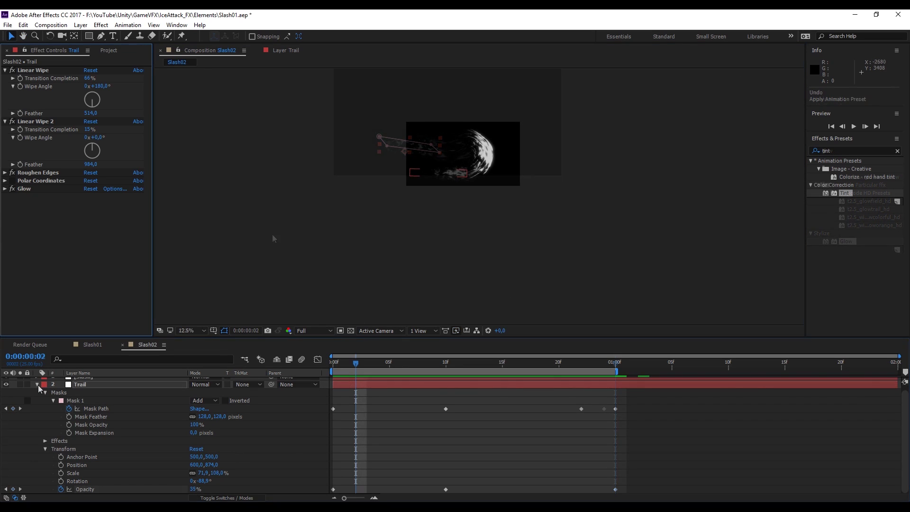
Collapse and hide the Trail layer, and select the Slash layer
click(37, 384)
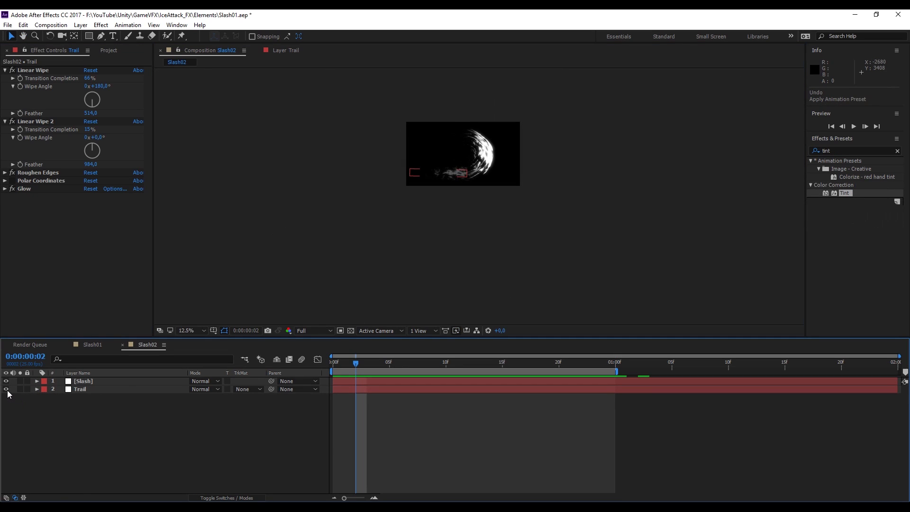
click(6, 388)
click(84, 382)
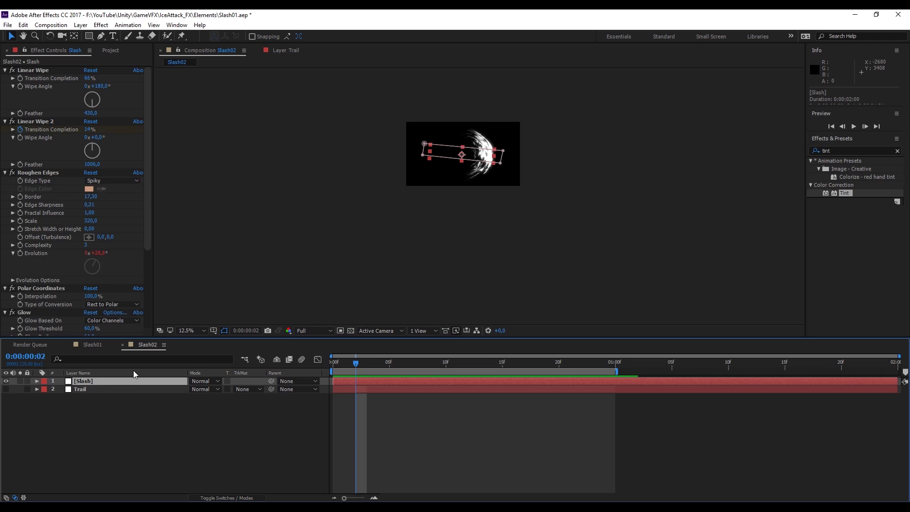
middle_drag(305, 180, 311, 221)
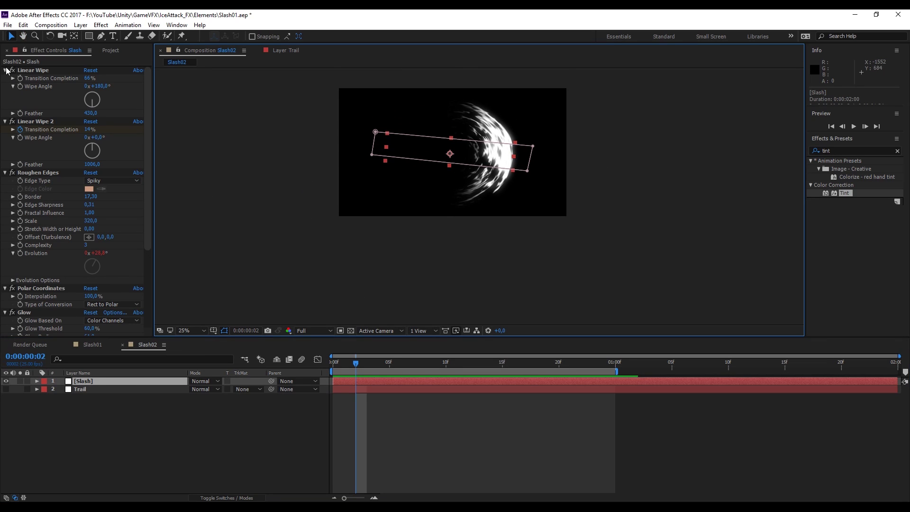
Collapse the Slash layer's existing effects and apply the Tint effect after Glow
click(6, 70)
click(6, 78)
click(6, 87)
click(6, 95)
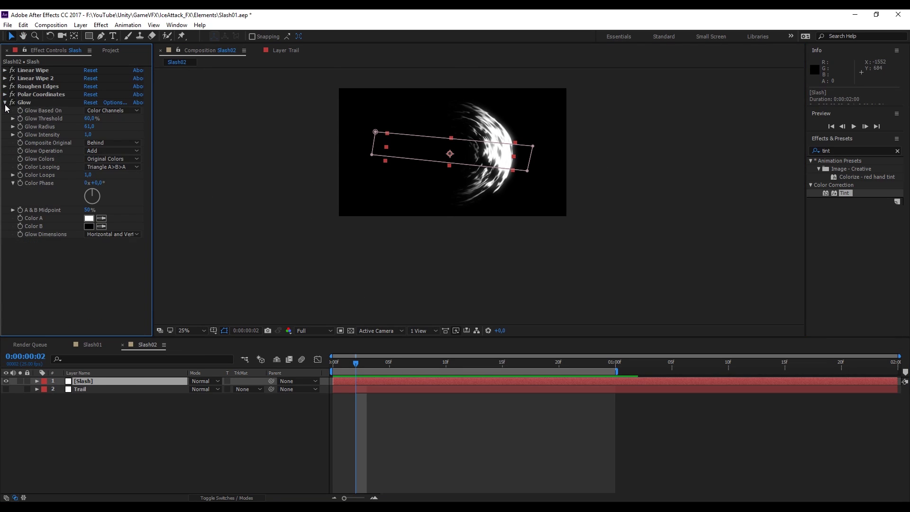
click(5, 103)
drag(844, 193, 53, 154)
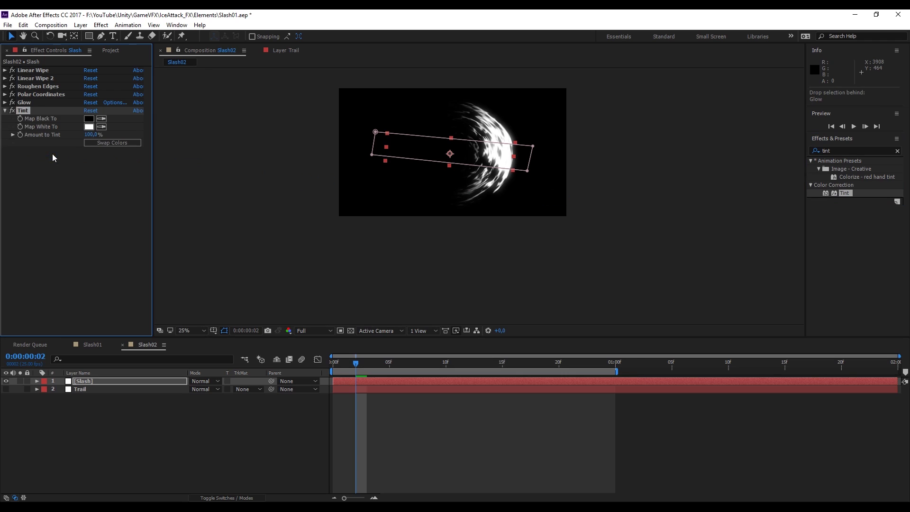
Map the Tint effect's white to a bright blue
scroll(382, 134, up, 2)
middle_drag(416, 153, 373, 233)
click(89, 127)
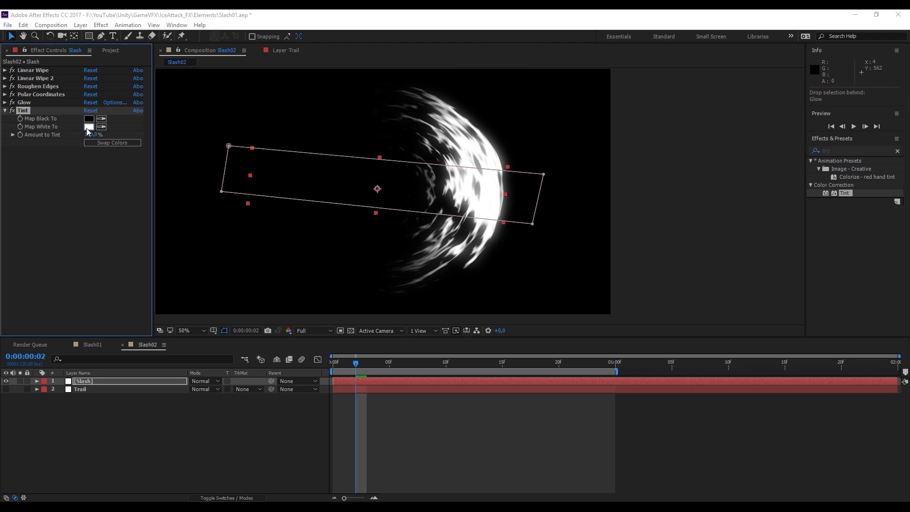
click(761, 173)
drag(697, 124, 706, 135)
click(836, 122)
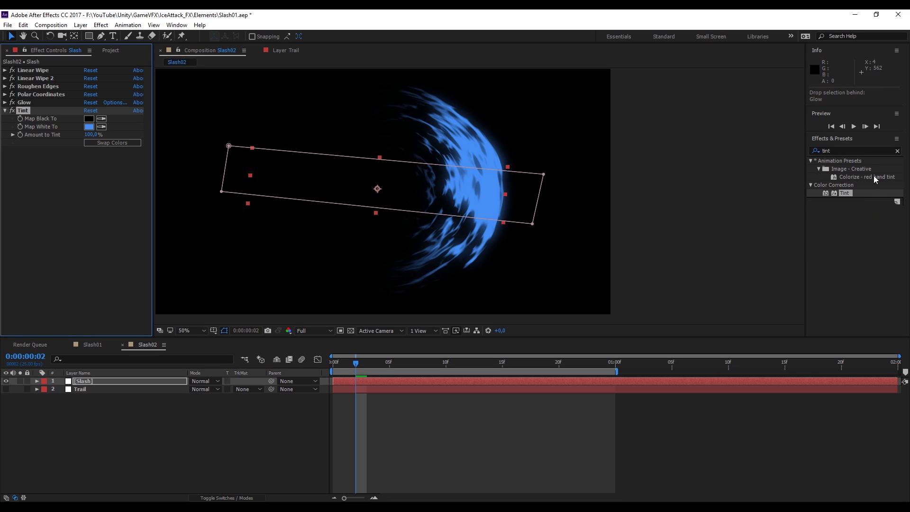
Add Brightness & Contrast before Tint and Levels after it on the Slash layer, with RGB input white 200 and gamma 0.69
click(838, 151)
text(bri)
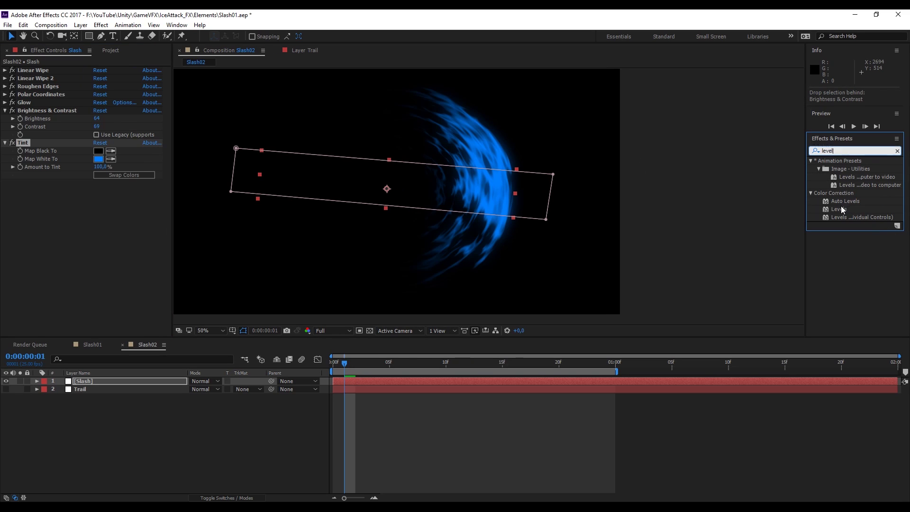
mouse_move(842, 209)
mouse_down()
mouse_move(180, 217)
mouse_move(109, 225)
mouse_move(95, 236)
mouse_move(155, 232)
mouse_move(80, 237)
mouse_move(87, 237)
mouse_up()
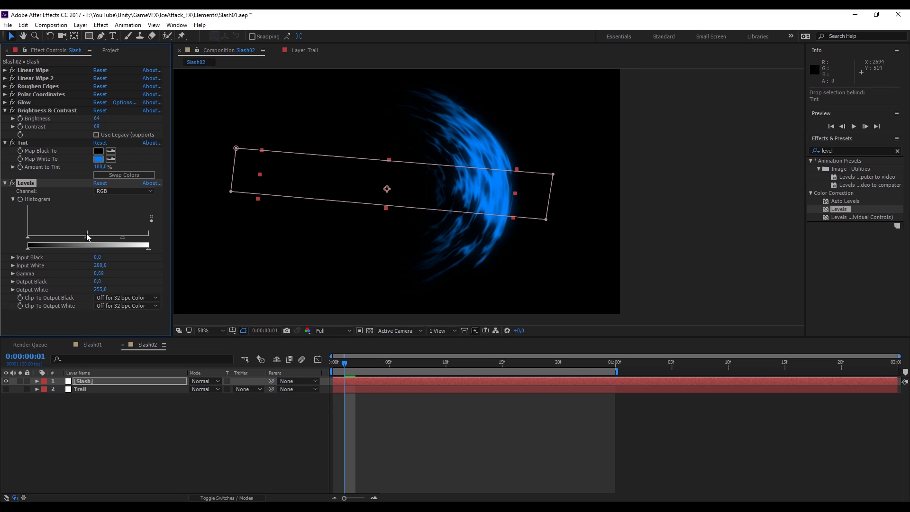
Set the Levels effect's green channel to input black 77 and gamma 1.64
click(109, 191)
click(121, 223)
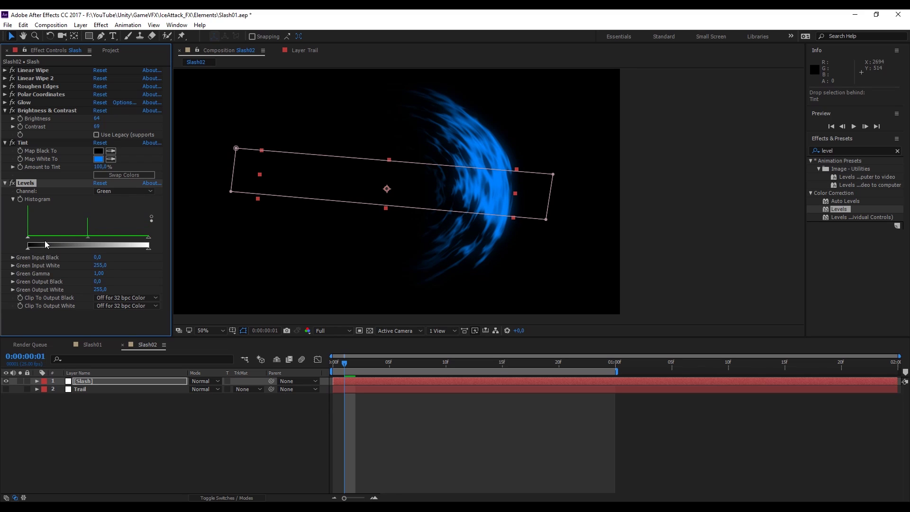
drag(28, 237, 90, 237)
Add Hue/Saturation after Levels on the Slash layer, and raise master lightness to about 16 and master saturation to about 70
click(863, 150)
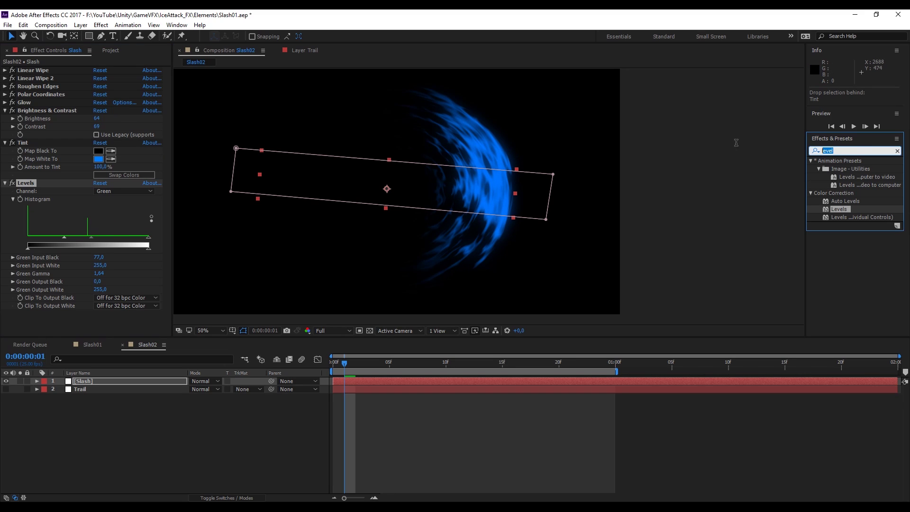
text(hue)
drag(853, 201, 103, 263)
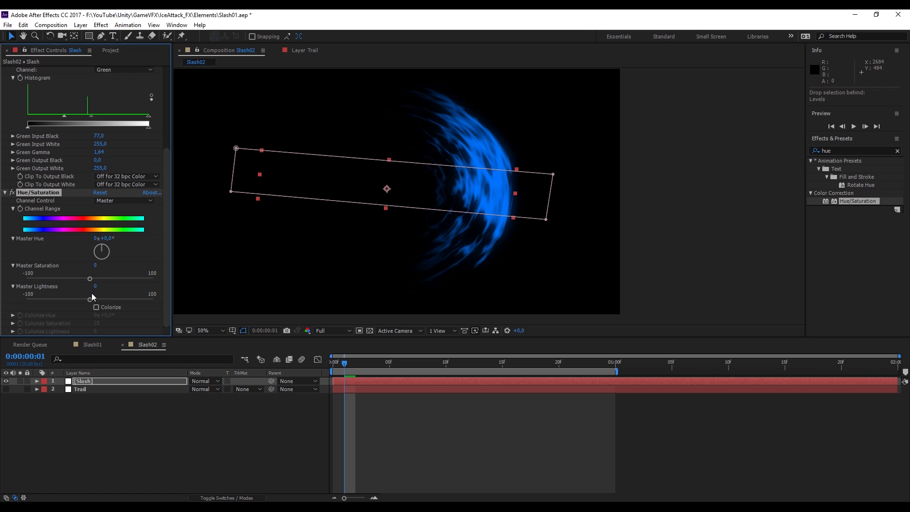
drag(91, 299, 105, 294)
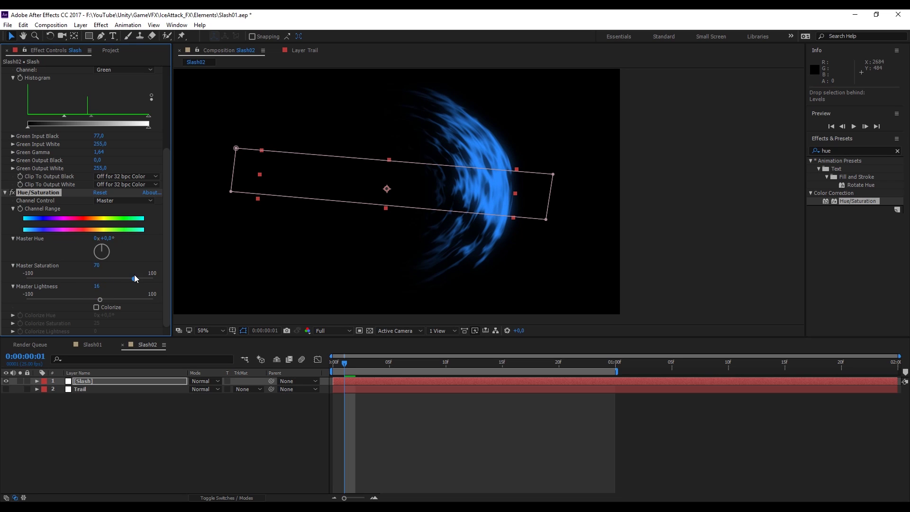
Set the Hue/Saturation effect's Blues channel to saturation 19 and lightness 4
click(119, 200)
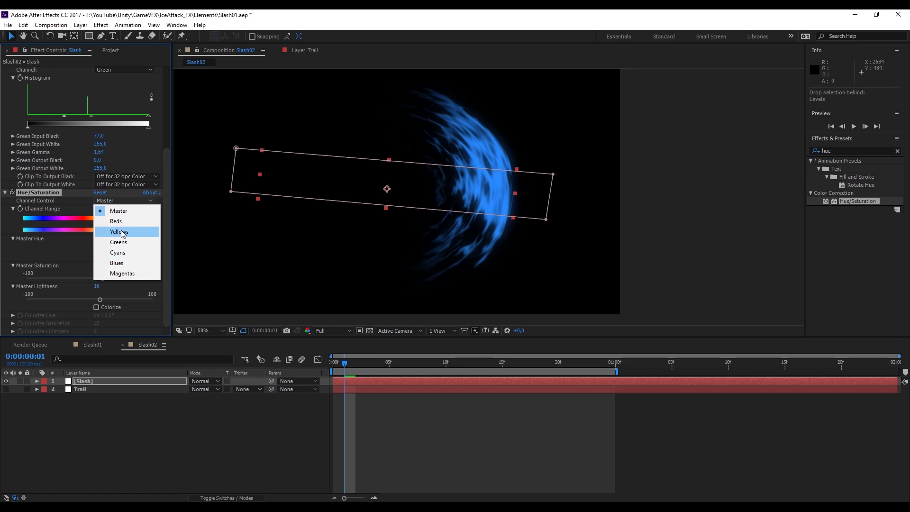
click(119, 262)
drag(89, 278, 129, 278)
mouse_move(91, 300)
mouse_down()
mouse_move(130, 299)
mouse_move(94, 297)
mouse_up()
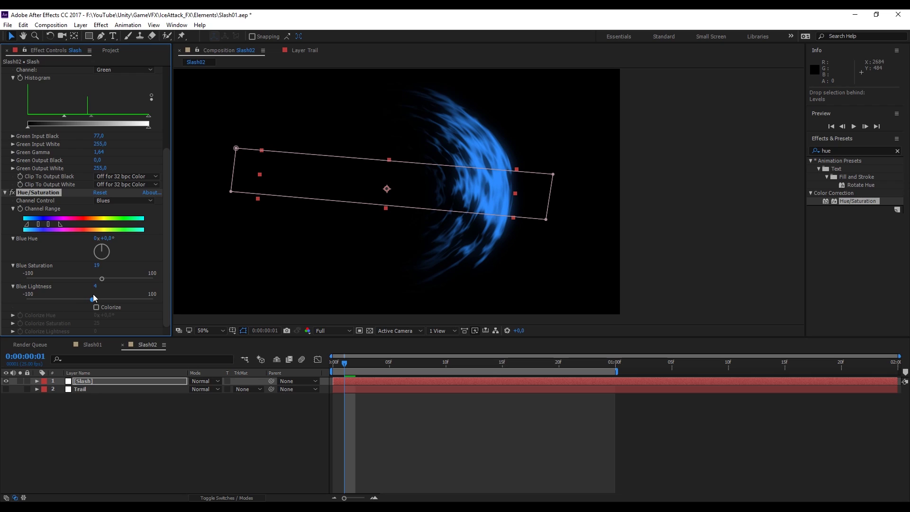
Add a second Glow effect after Hue/Saturation on the Slash layer and look through its settings
scroll(78, 209, up, 2)
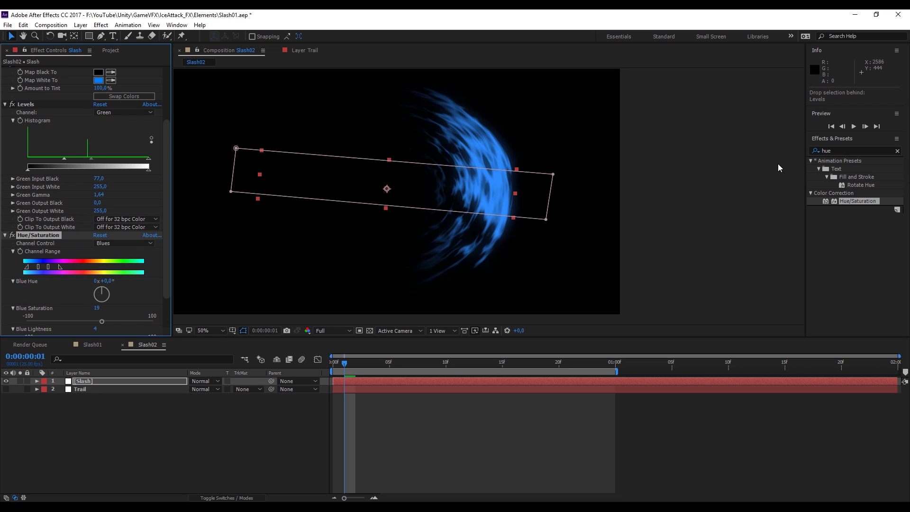
drag(860, 150, 729, 148)
text(glow)
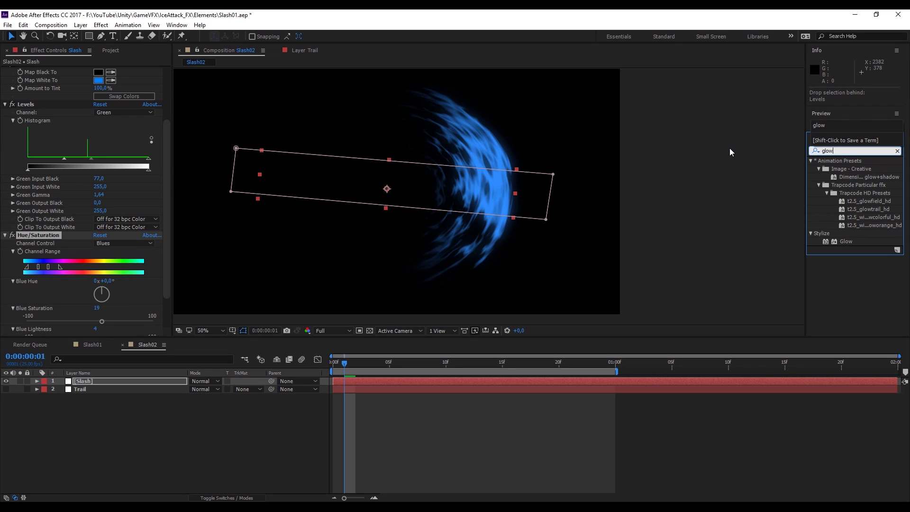
drag(853, 241, 112, 294)
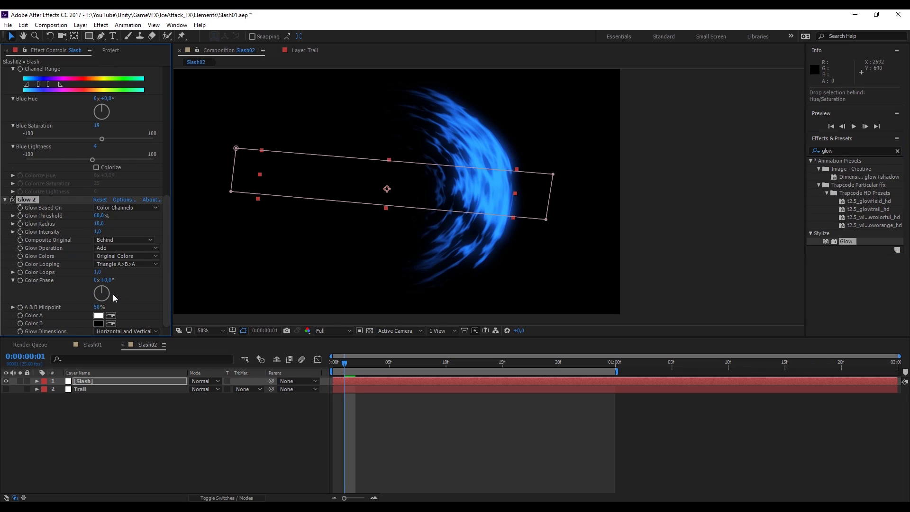
scroll(365, 275, down, 2)
scroll(374, 274, up, 2)
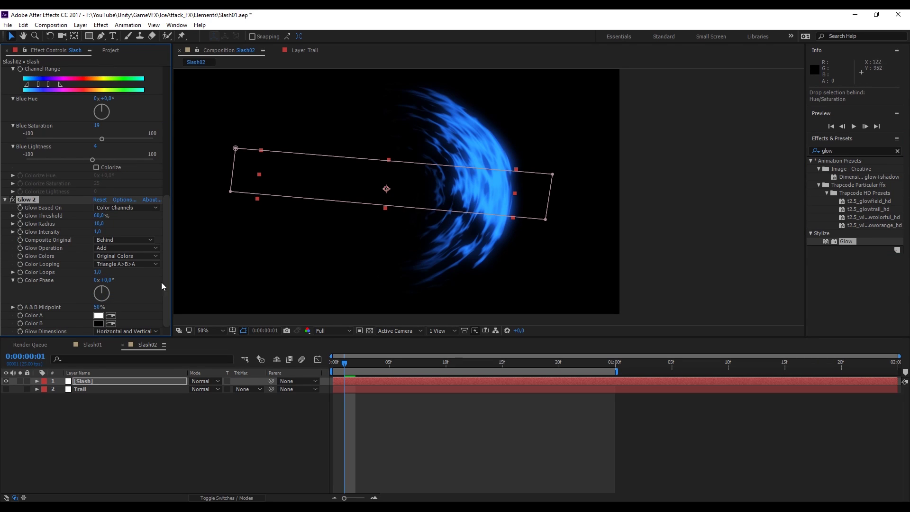
Set the second Glow effect on the Slash layer to radius 104 and intensity 2.9
scroll(416, 219, up, 2)
scroll(416, 220, down, 2)
drag(127, 219, 156, 224)
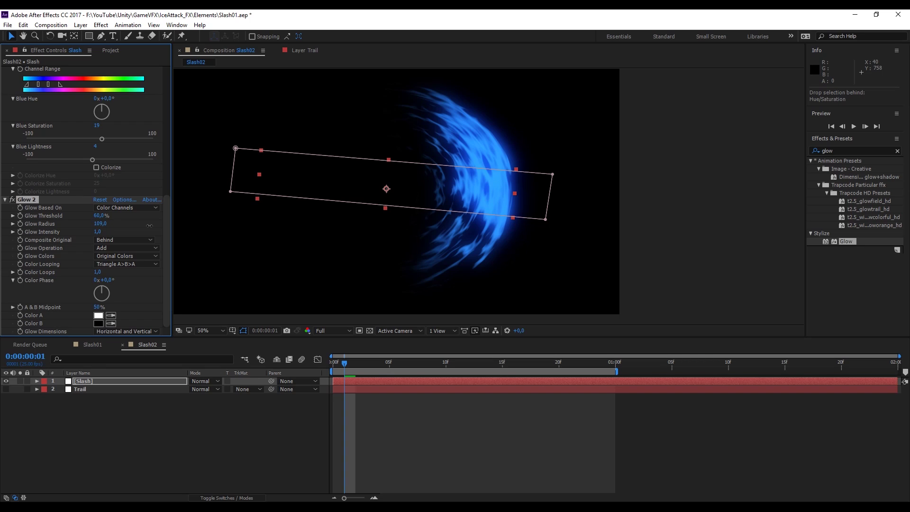
drag(141, 228, 199, 227)
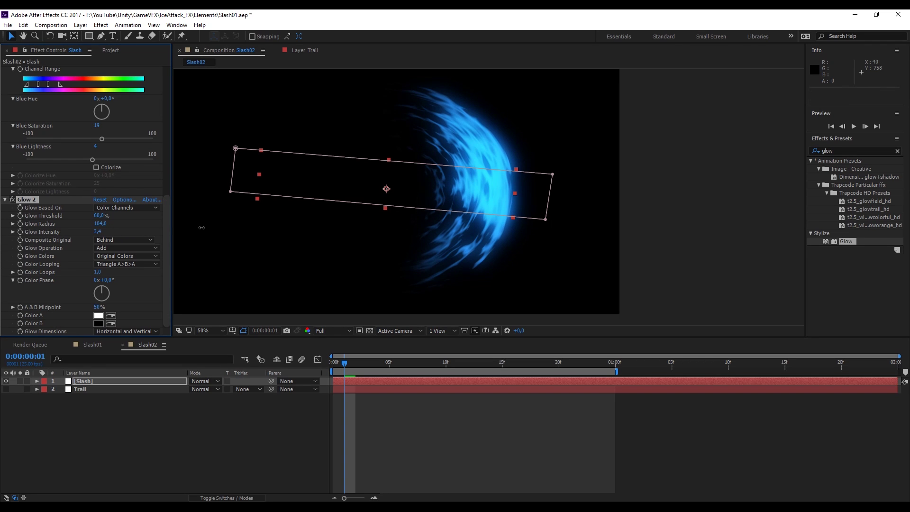
key(period)
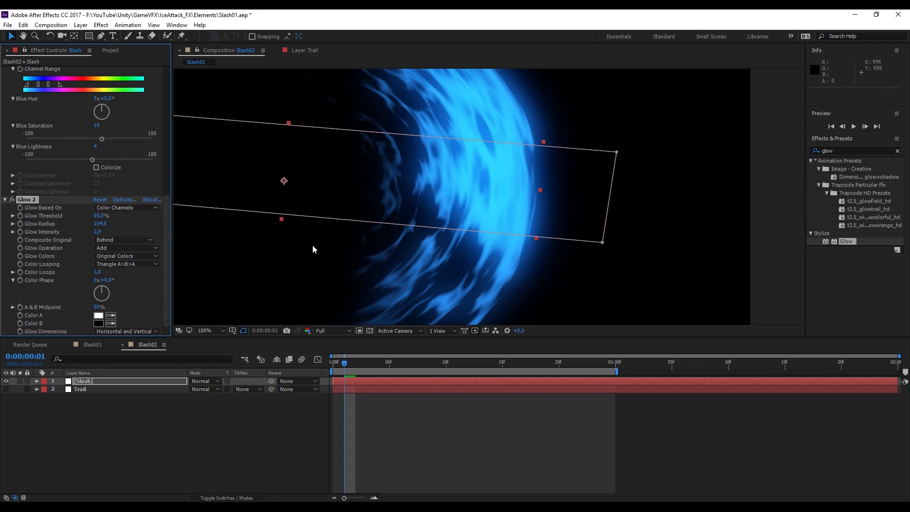
Switch the Slash layer's Levels effect to the RGB channel and set its input white to 197
scroll(108, 135, up, 3)
scroll(108, 138, up, 5)
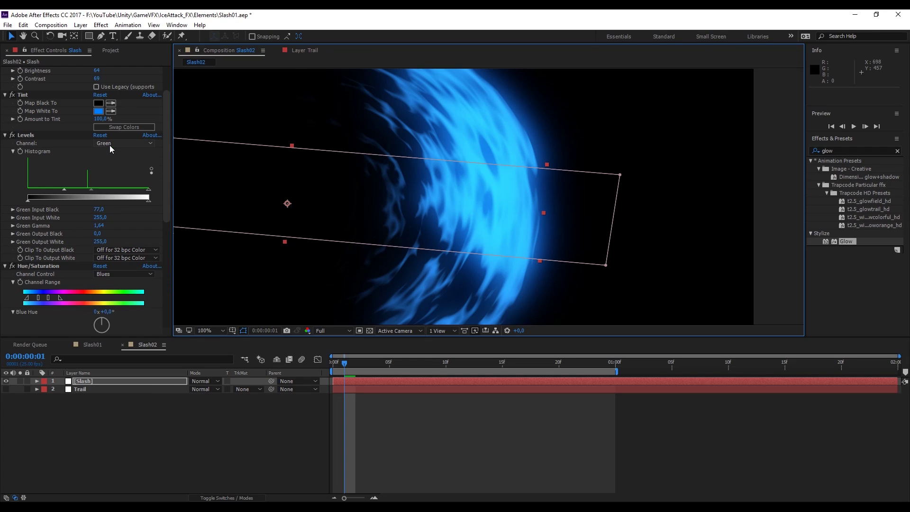
click(108, 143)
click(115, 153)
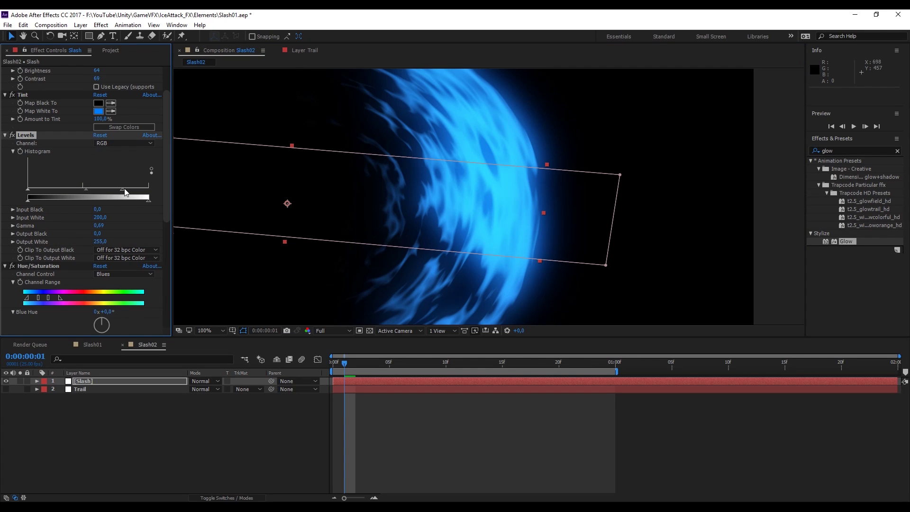
mouse_move(125, 189)
mouse_down()
mouse_move(155, 187)
mouse_move(121, 190)
mouse_up()
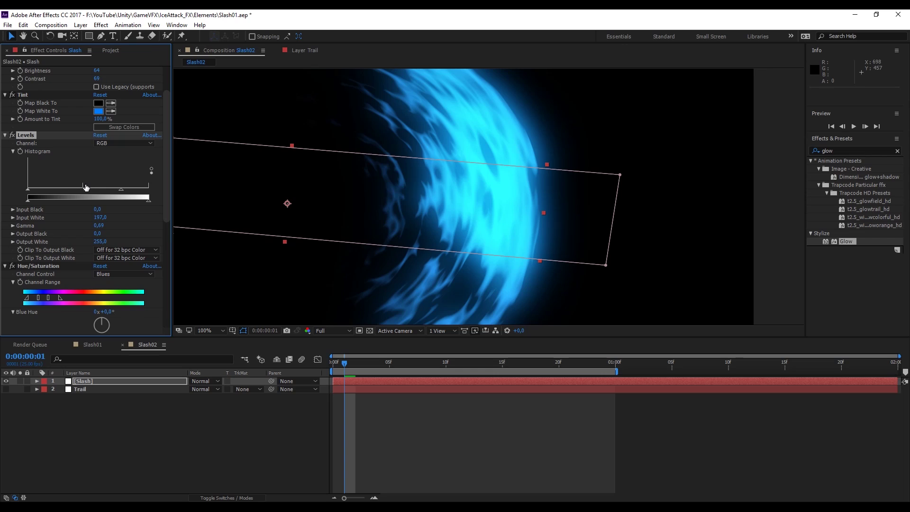
key(comma)
key(comma)
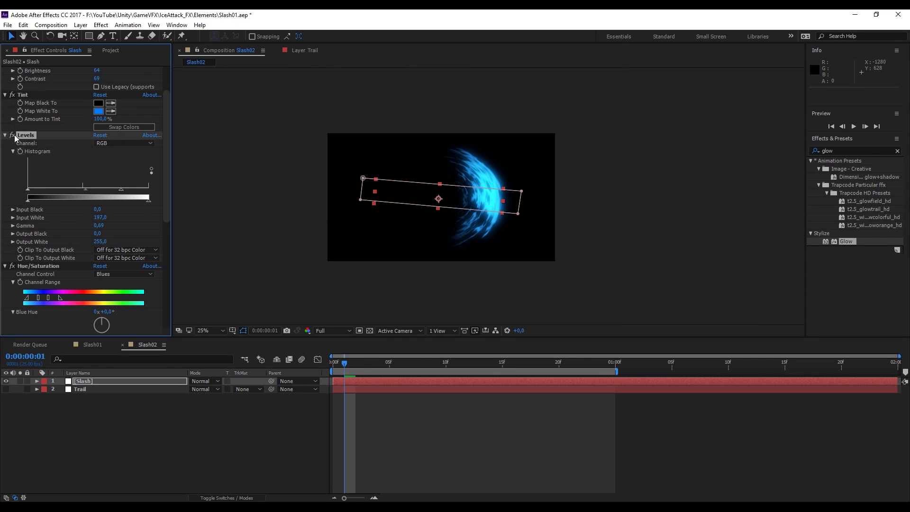
Collapse the Slash layer's effects and copy Tint, Levels, Hue/Saturation and Glow 2
click(5, 94)
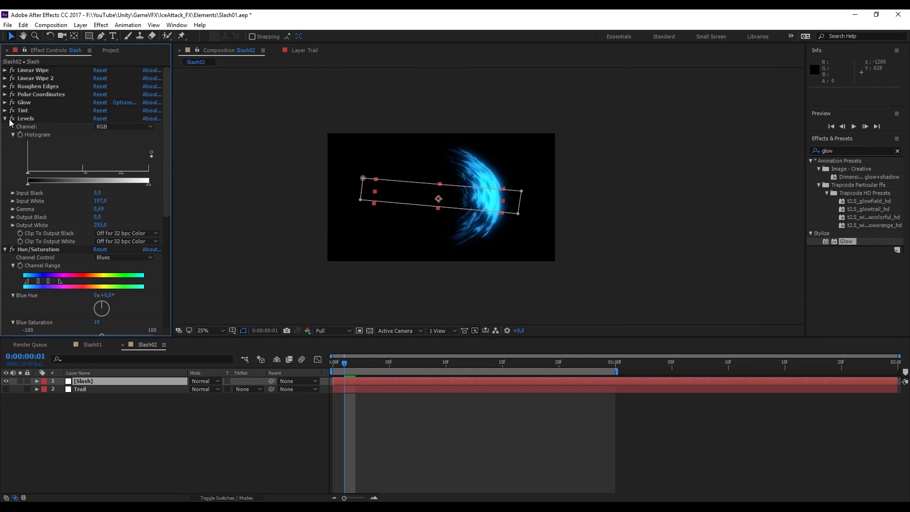
click(6, 119)
click(5, 126)
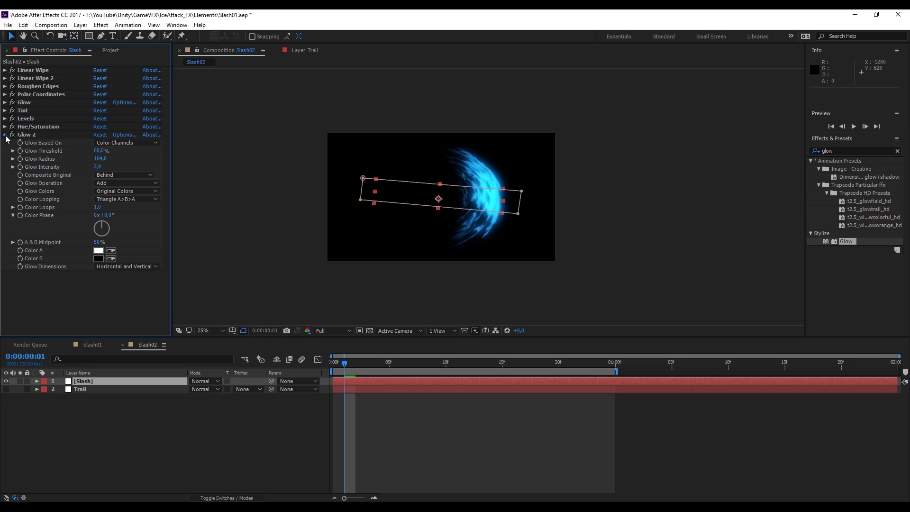
click(5, 135)
shift+click(45, 135)
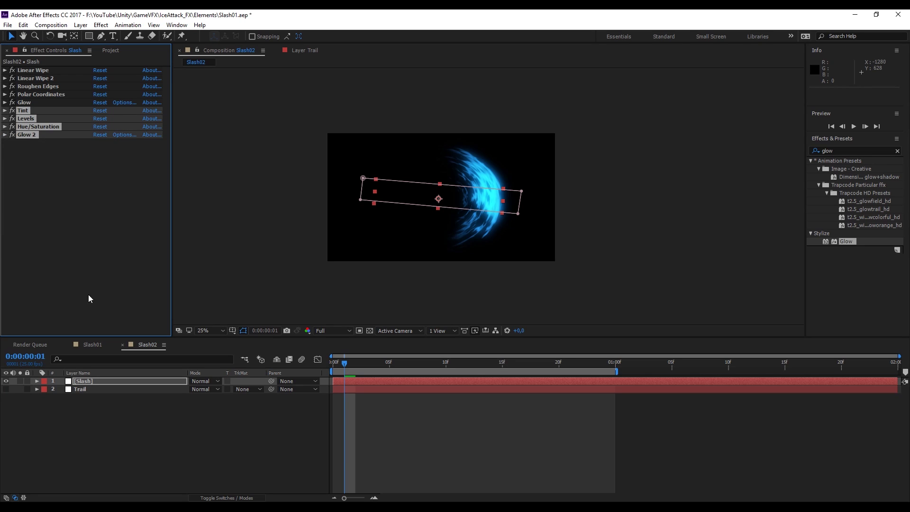
Delete the Polar Coordinates effect from the Trail layer
click(78, 388)
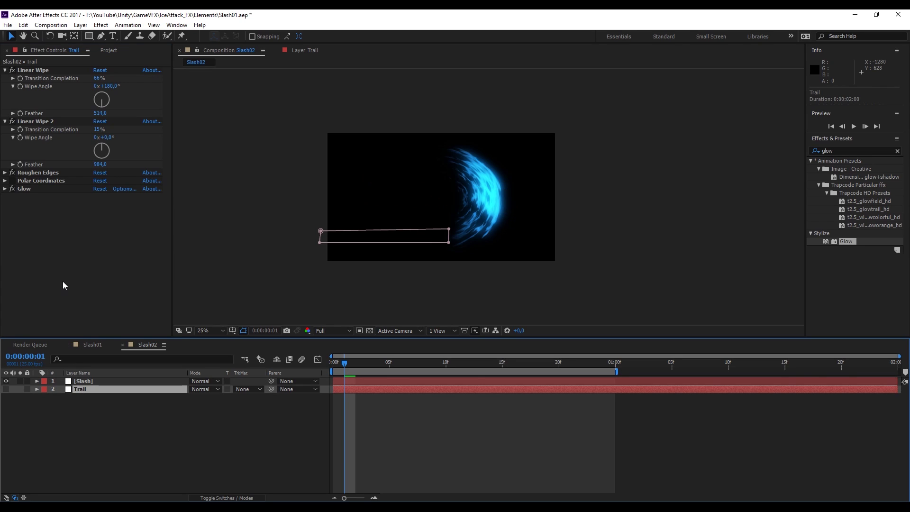
click(5, 70)
click(5, 79)
click(32, 92)
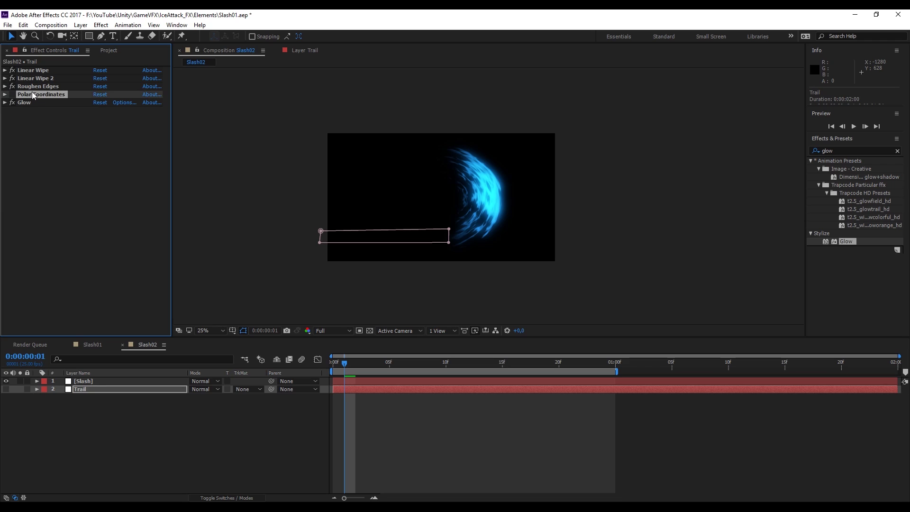
key(Delete)
Paste the copied Tint, Levels, Hue/Saturation and Glow 2 effects onto the Trail layer and collapse them
key(ctrl+v)
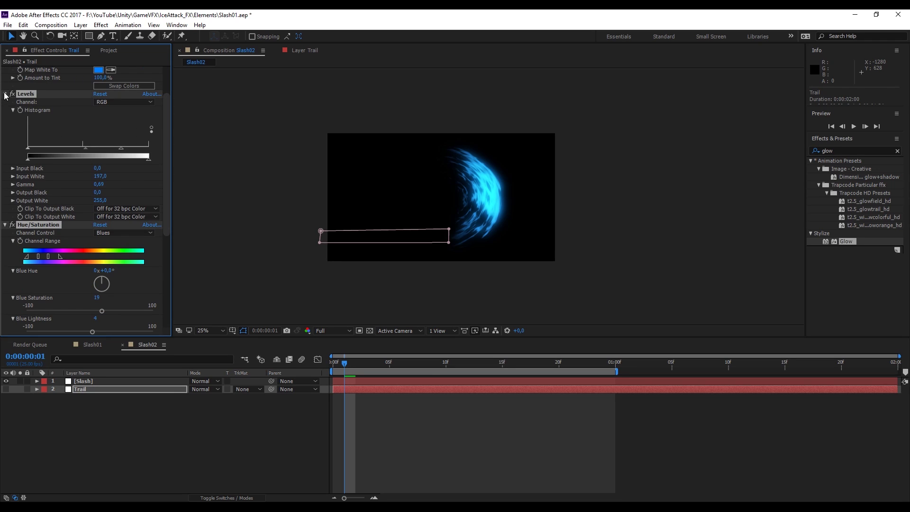
scroll(19, 122, up, 2)
click(5, 103)
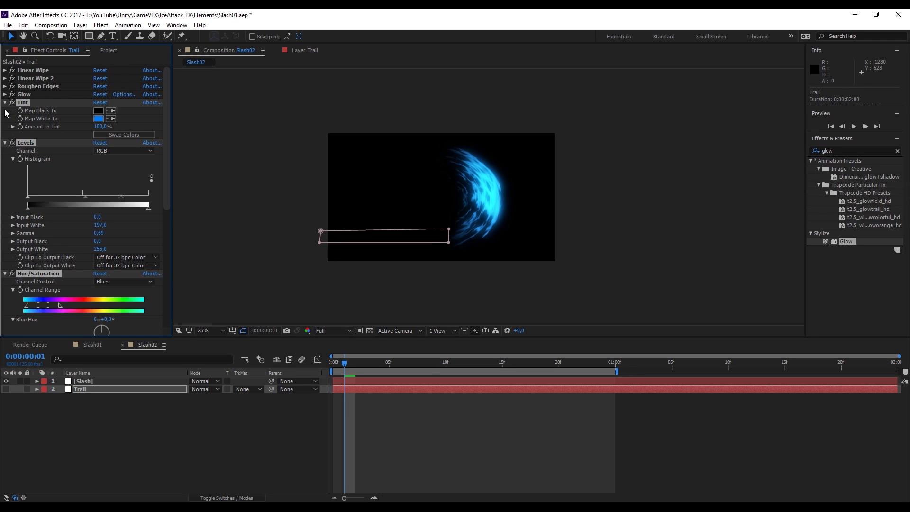
ctrl+click(5, 103)
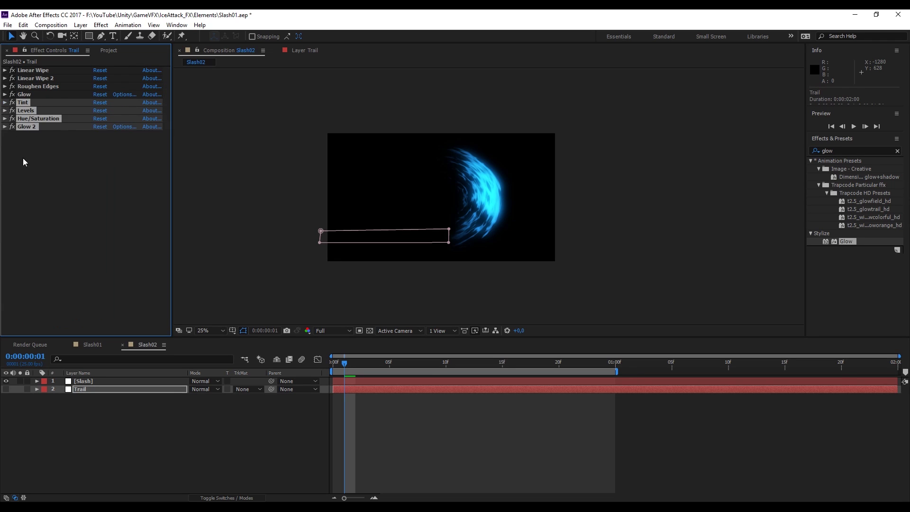
Make the Trail layer visible and preview the Slash02 animation from frame 0
click(5, 389)
drag(340, 362, 320, 365)
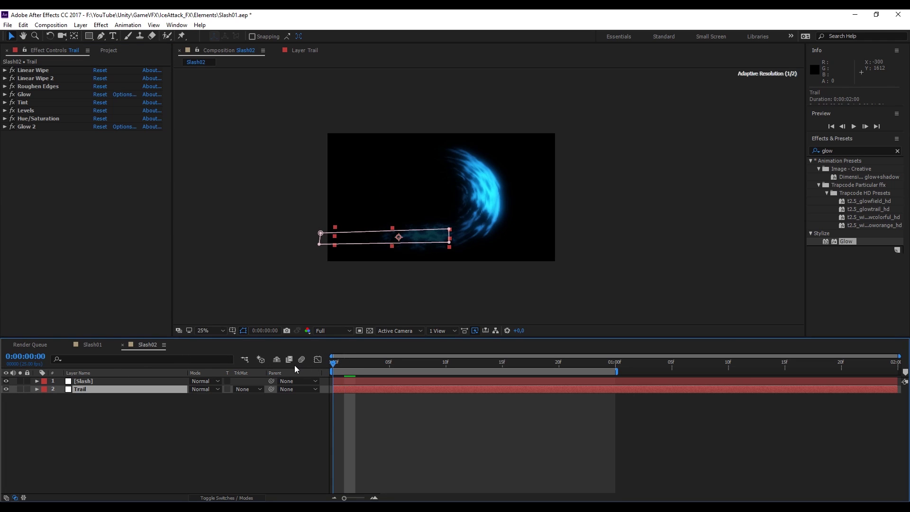
key(comma)
key(a)
key(space)
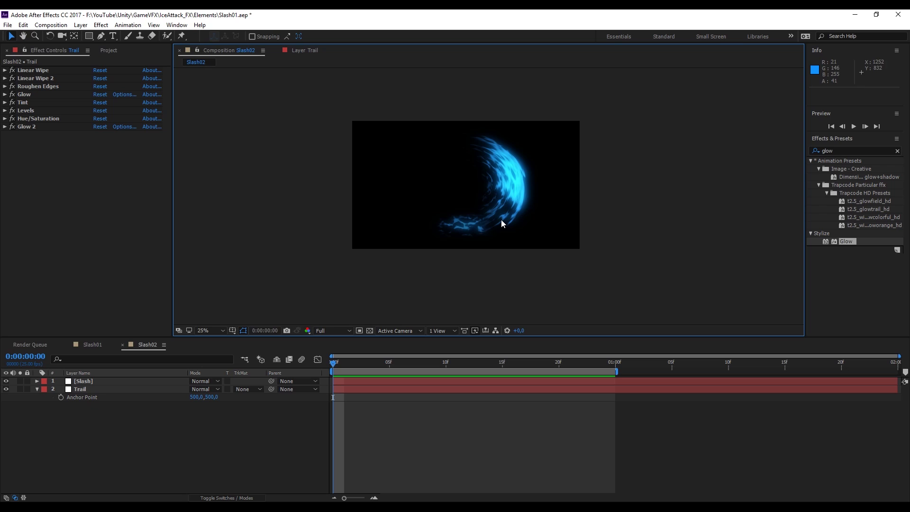
Save the project and add the Slash02 composition to the render queue
key(ctrl+s)
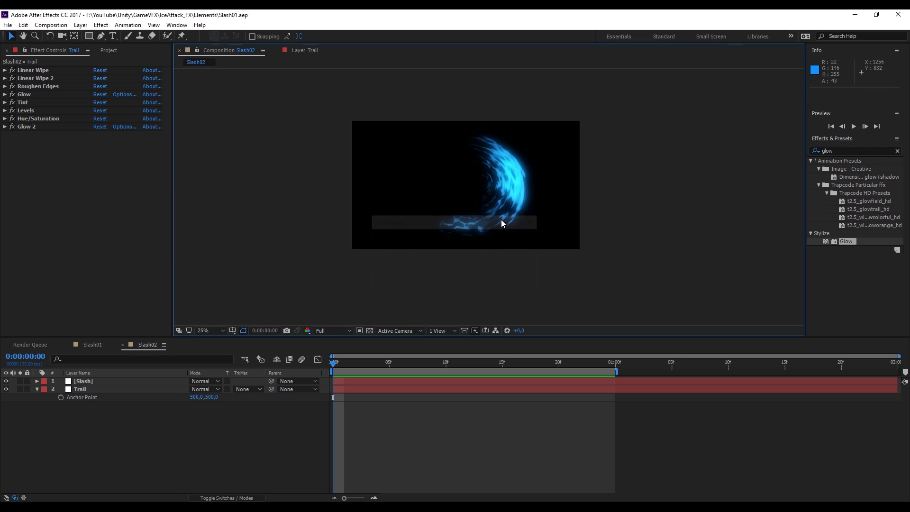
click(300, 362)
click(7, 25)
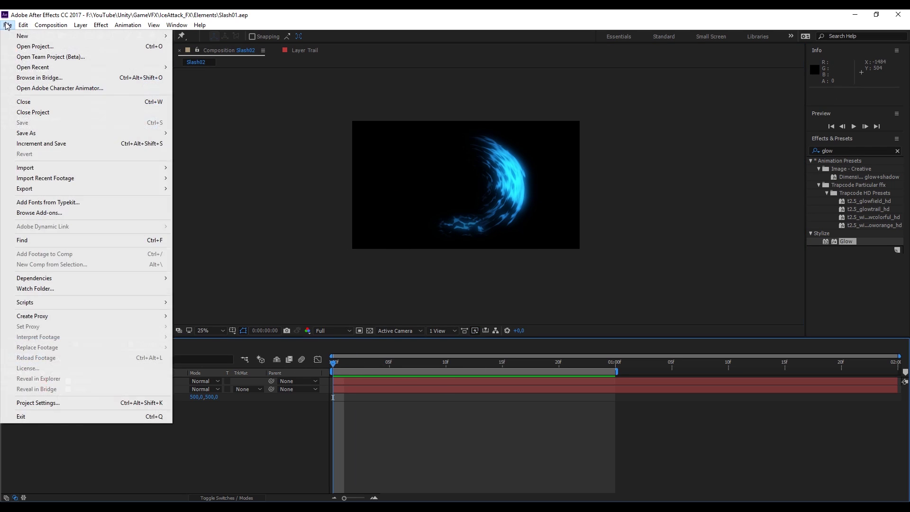
mouse_move(62, 189)
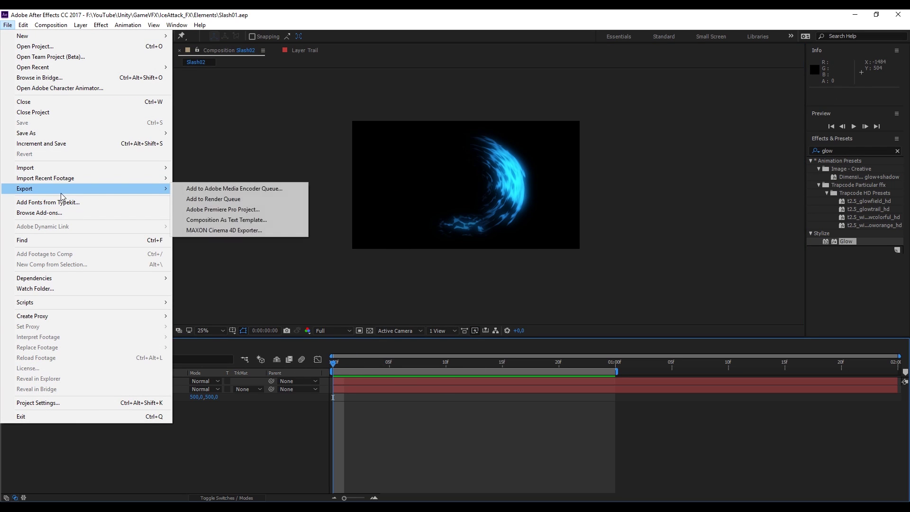
click(226, 200)
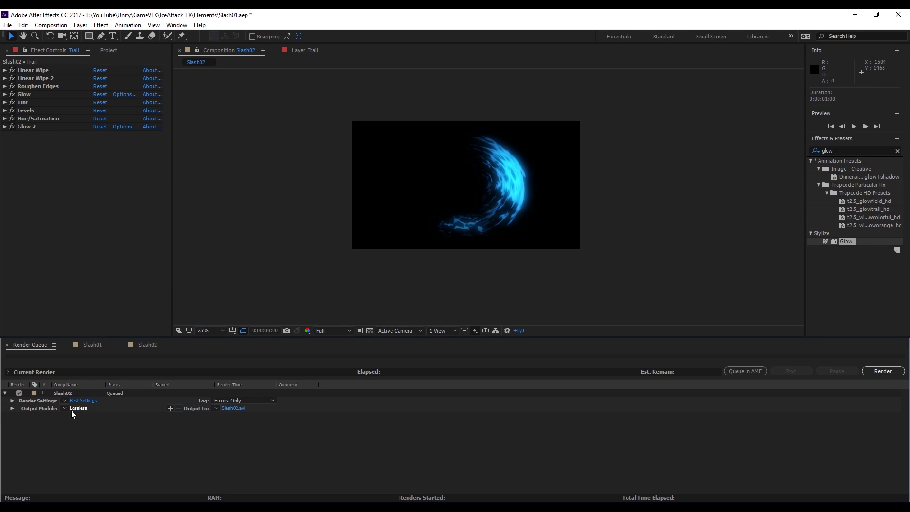
Set the Slash02 output module to PNG Sequence format with RGB + Alpha channels
click(74, 408)
click(435, 142)
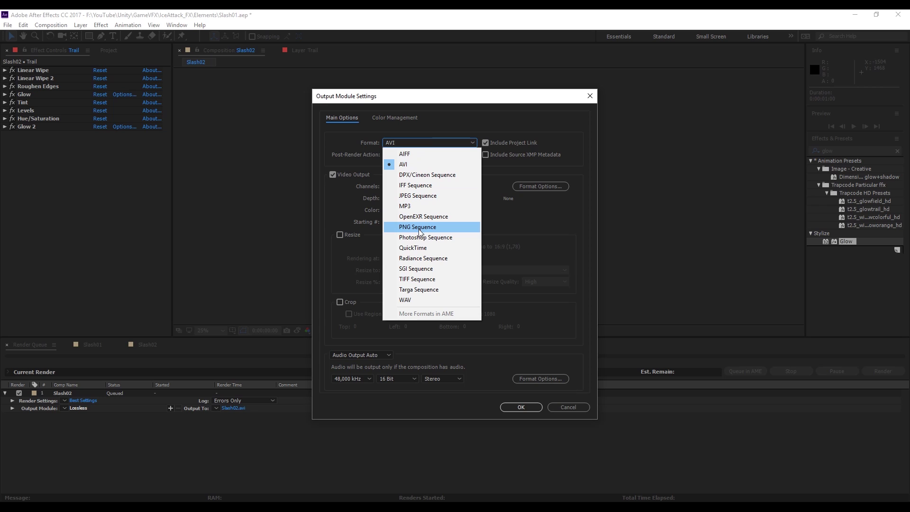
click(419, 227)
click(444, 186)
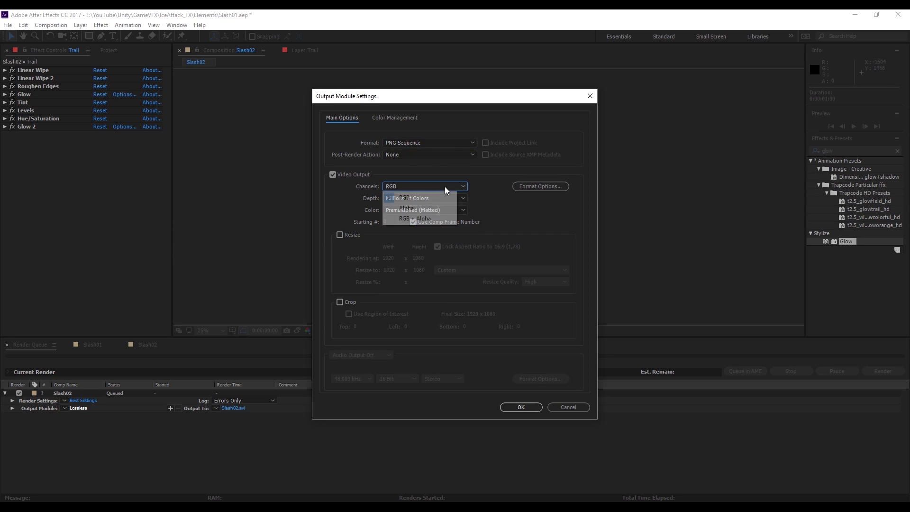
click(437, 219)
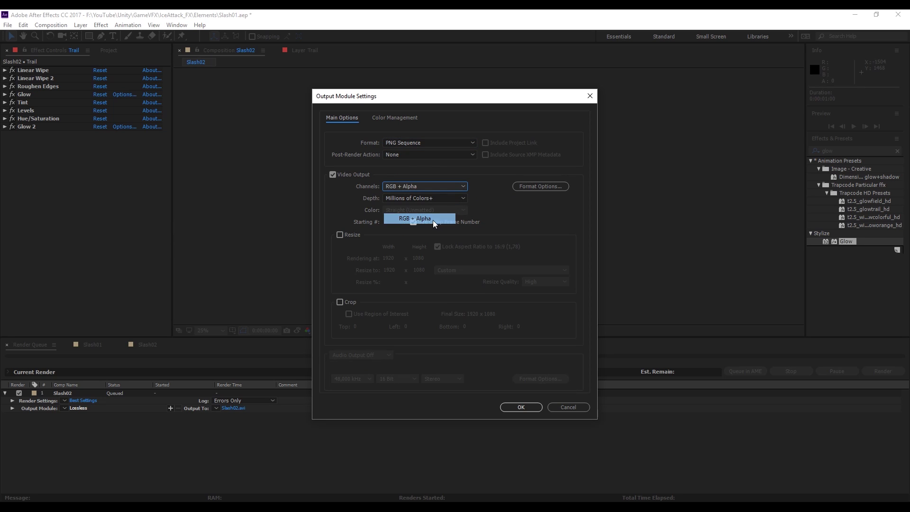
click(521, 407)
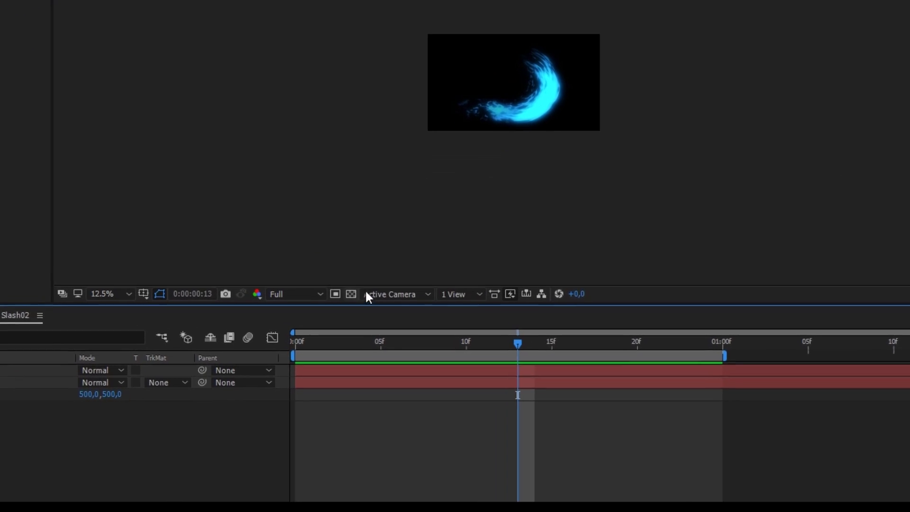
Preview the Slash02 animation against the transparency grid and restore the black background
click(362, 317)
key(space)
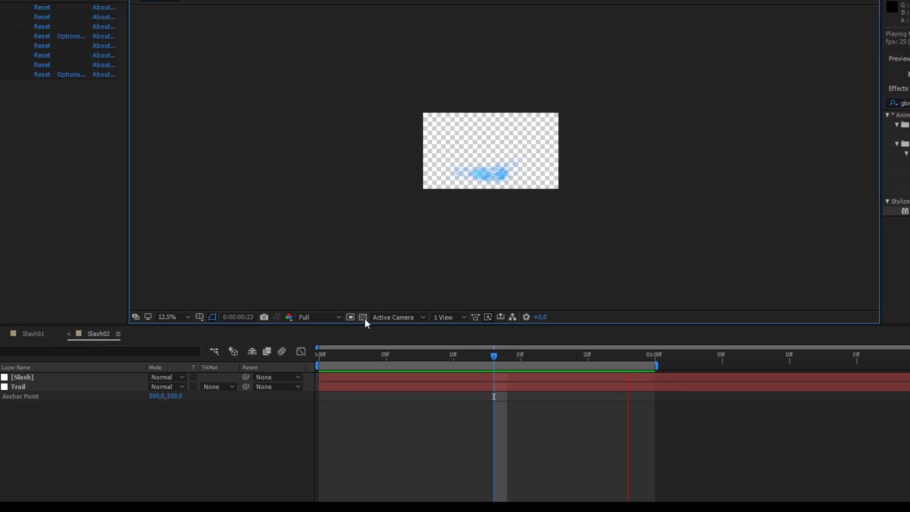
click(351, 294)
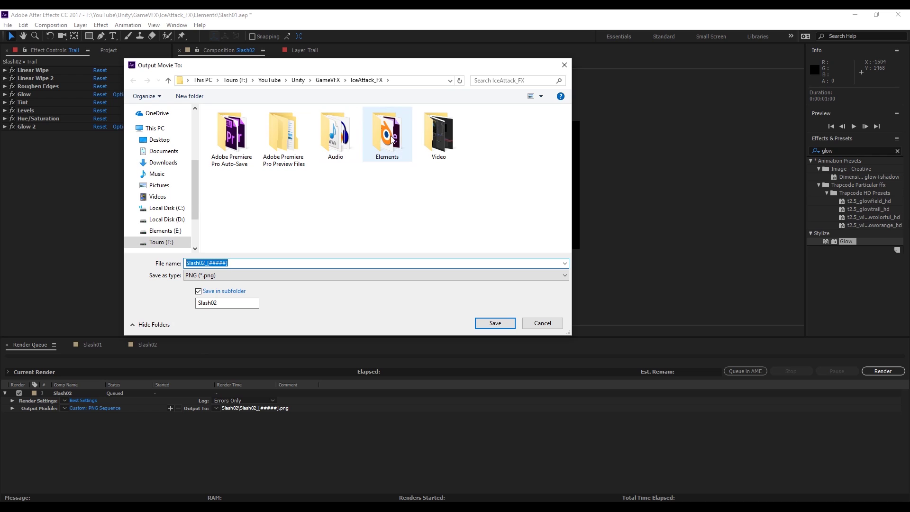
Set the output location to a Slash02 subfolder inside the Elements folder and render the PNG sequence
double_click(371, 117)
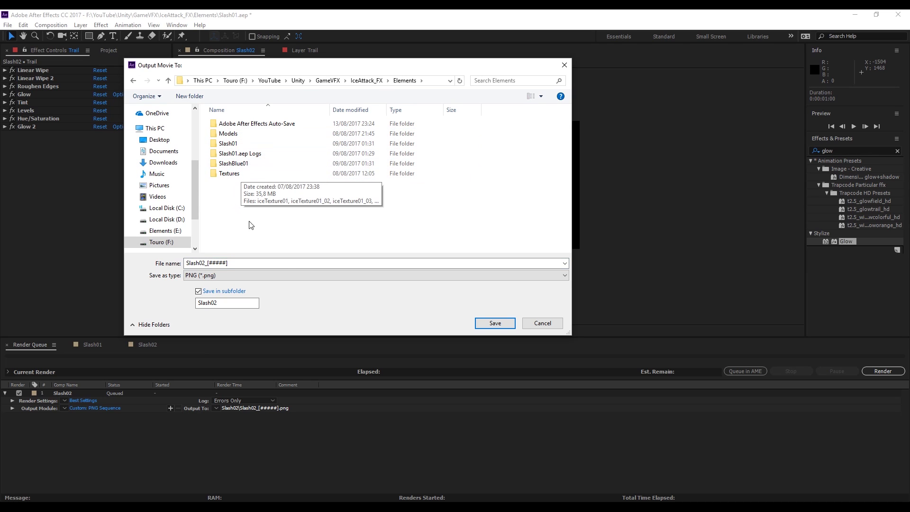
click(492, 322)
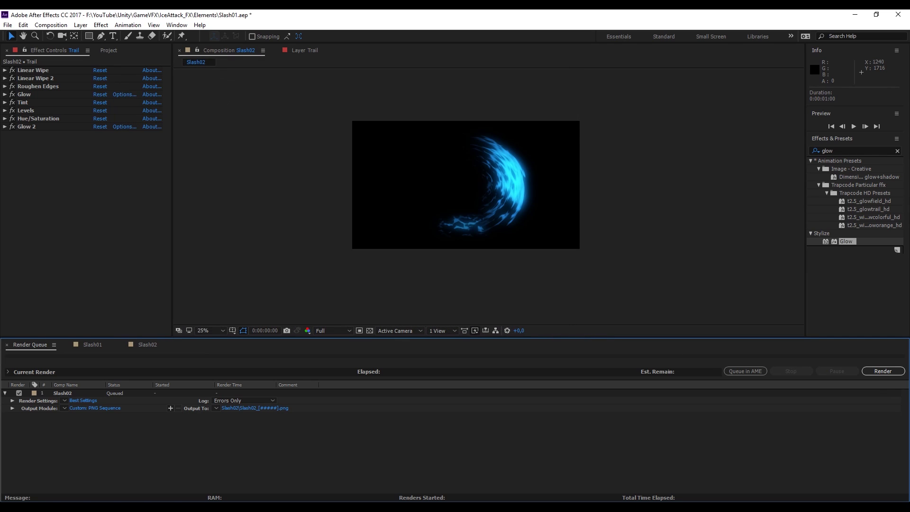
click(881, 371)
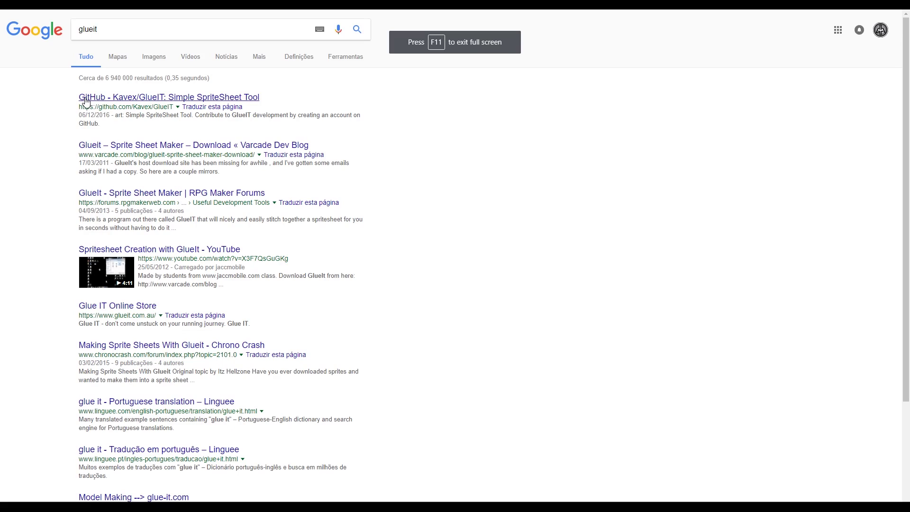
Open the GlueIT sprite sheet tool's GitHub page from the search results and show its download options
click(128, 99)
scroll(309, 314, down, 4)
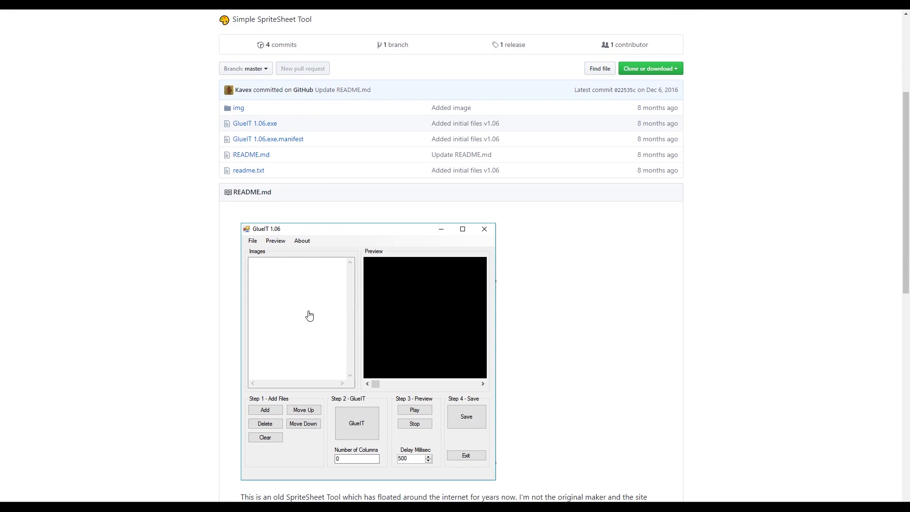
scroll(474, 282, up, 2)
click(657, 163)
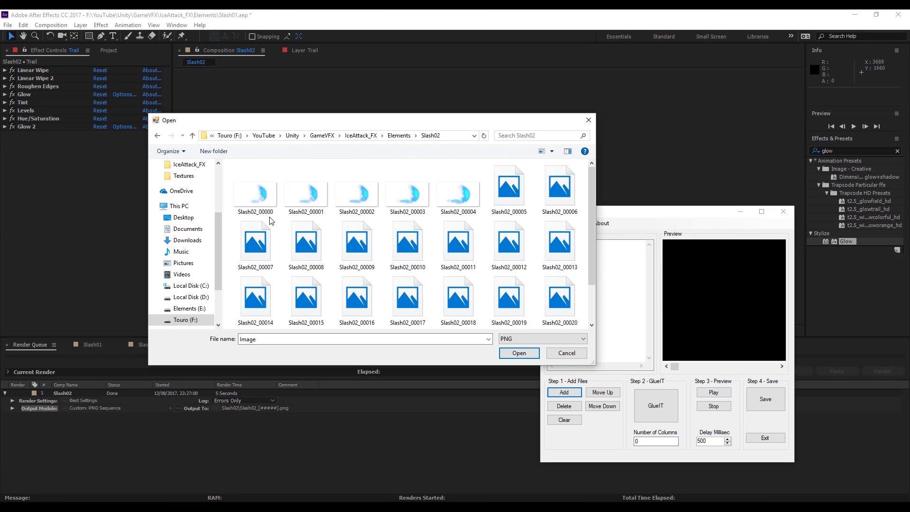
Add all the Slash02 PNG frames to GlueIT and glue them into a sheet with 5 columns
key(ctrl+a)
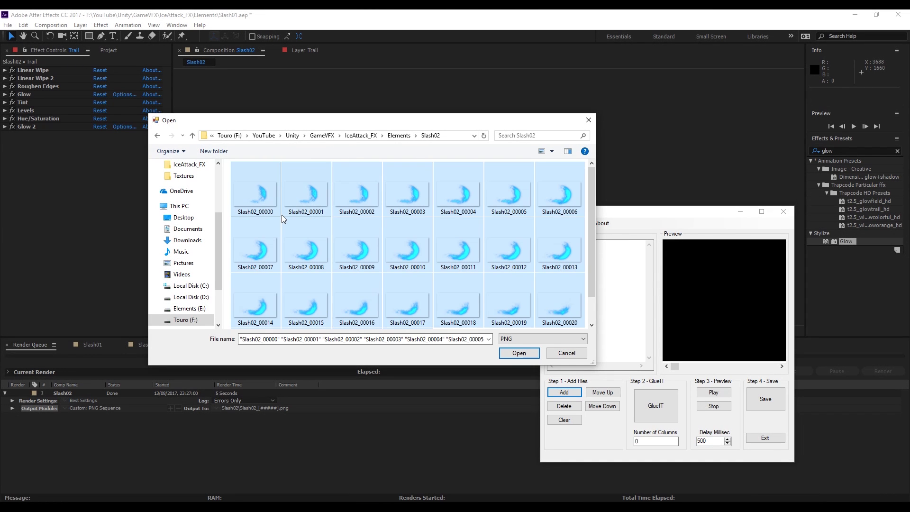
scroll(501, 294, down, 1)
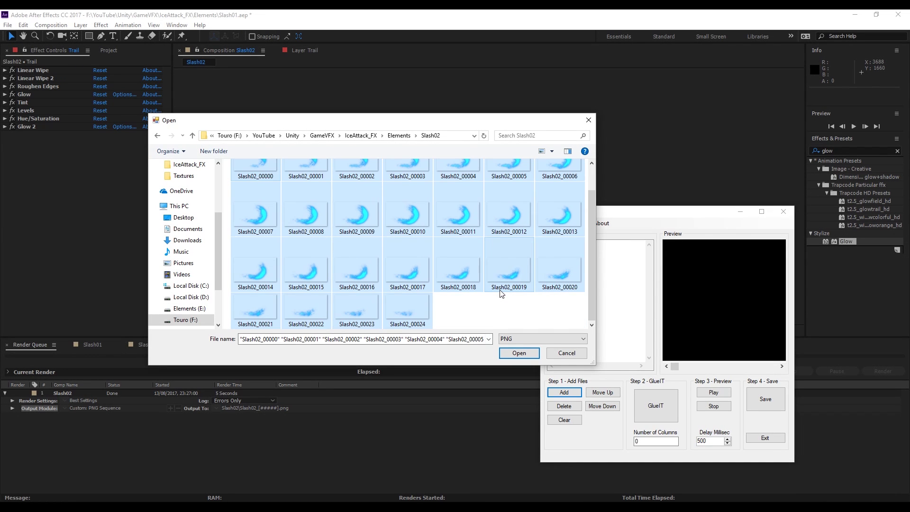
click(520, 353)
double_click(665, 438)
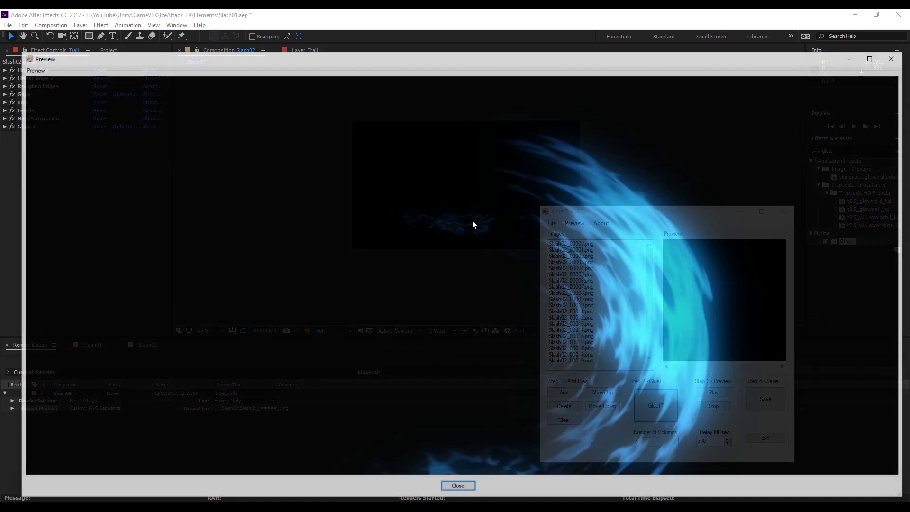
click(895, 56)
Save the glued sheet as Slash02_SpriteSheet in PNG format in the Slash02 folder and close GlueIT
click(765, 400)
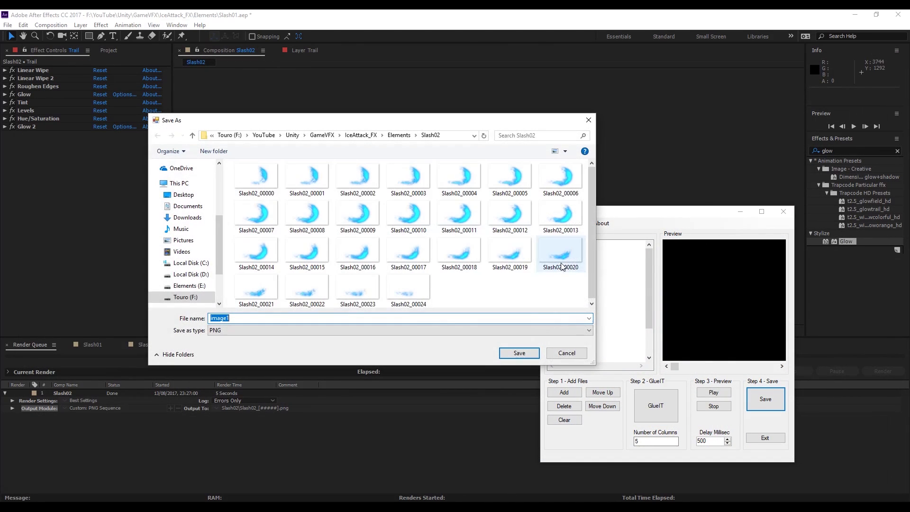
click(409, 288)
drag(247, 318, 234, 317)
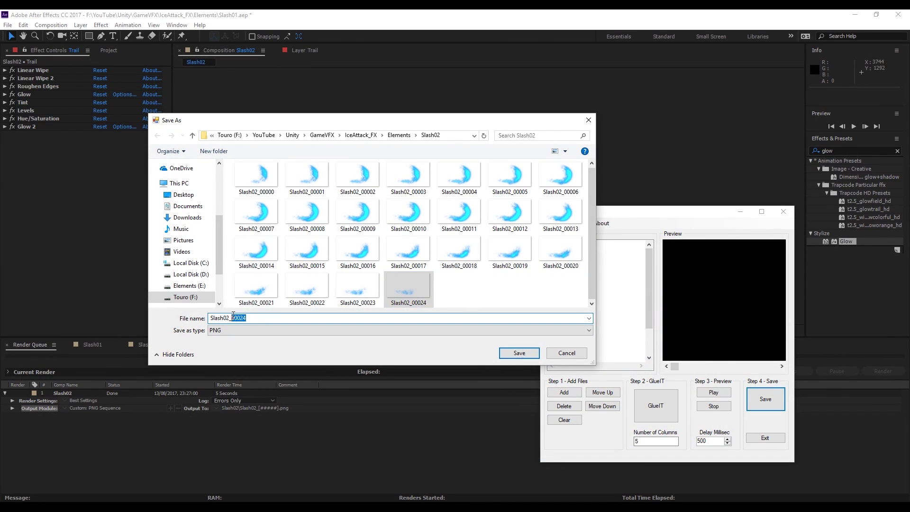
text(SpriteSheet)
key(Return)
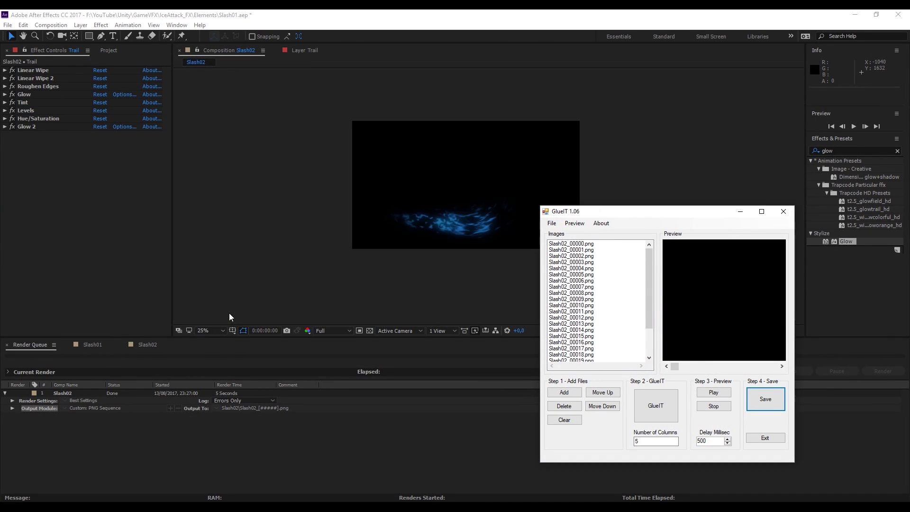
click(783, 211)
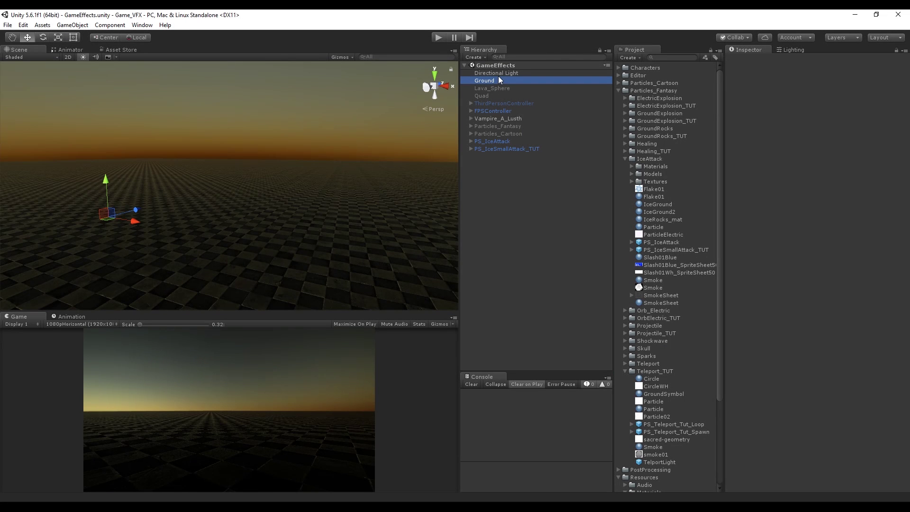
Create a Particle System in Unity's GameEffects scene and name it Slash
right_click(489, 181)
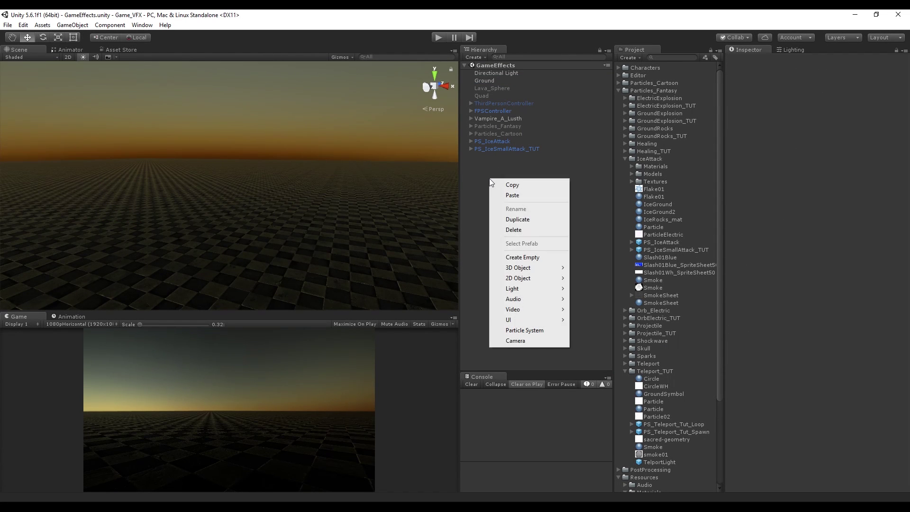
click(525, 330)
click(791, 59)
text(Slash)
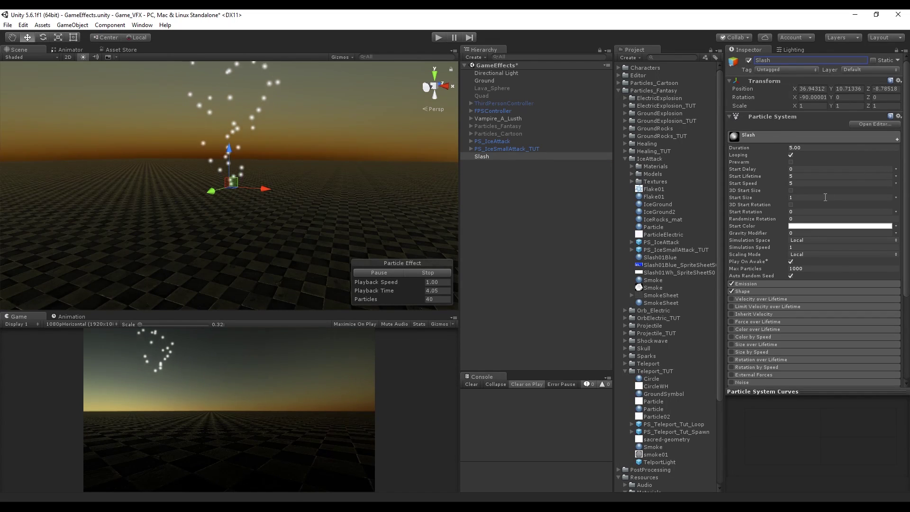
Set the Slash particle system's Start Speed to 0 and Duration to 3
click(799, 183)
text(0)
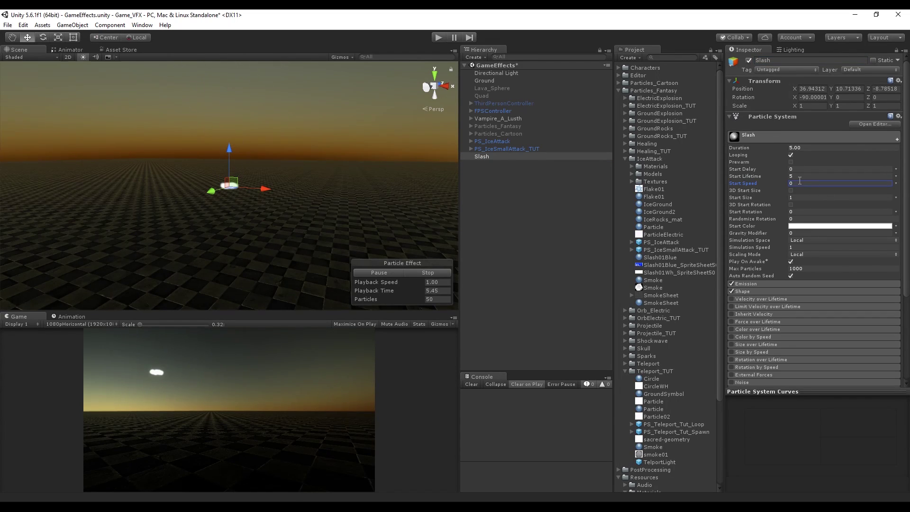
click(806, 148)
text(3)
key(Return)
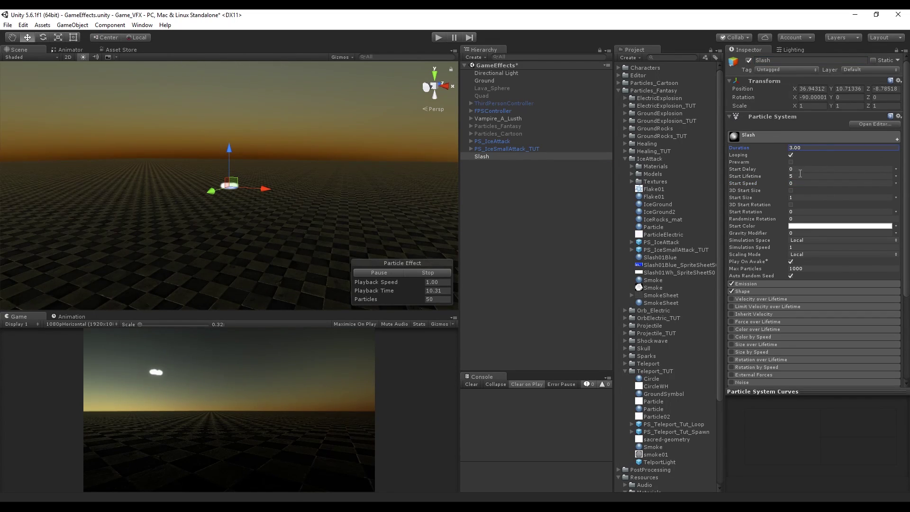
Make Slash's Start Lifetime random between 0.8 and 1.2, and set Max Particles to 1
click(896, 175)
click(832, 206)
click(815, 176)
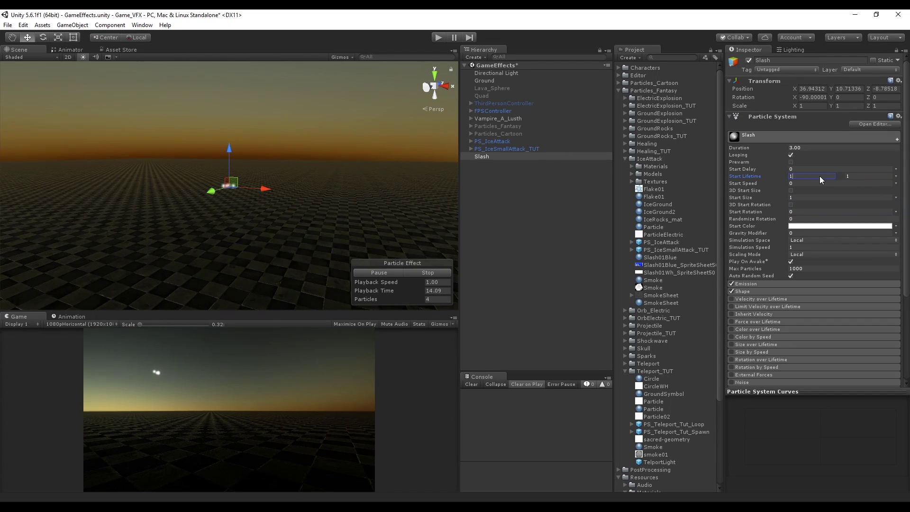
mouse_move(745, 162)
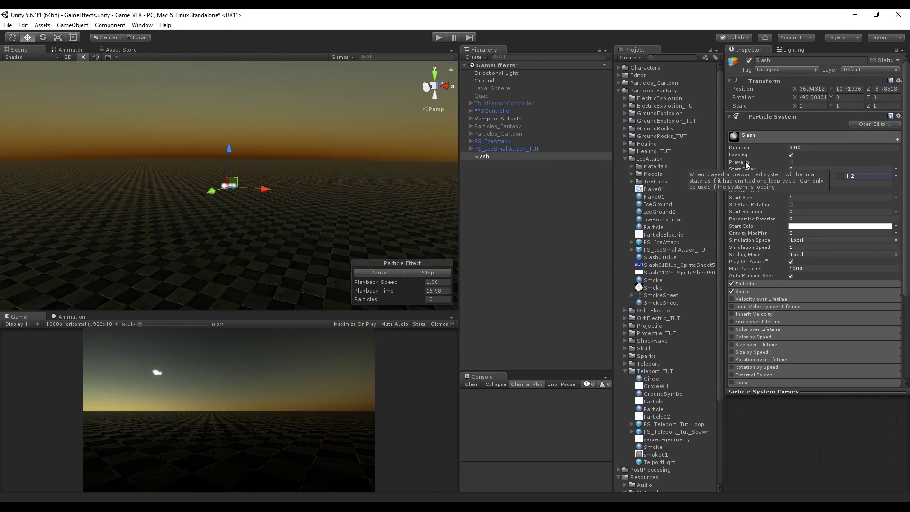
click(811, 269)
text(1)
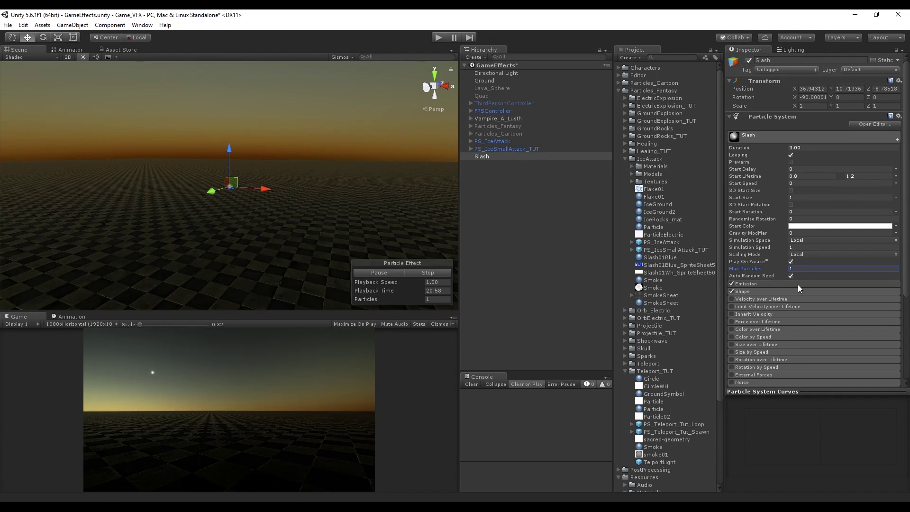
Set the emission Rate over Time to 0 and add a single burst with Min and Max of 1
click(797, 284)
click(813, 294)
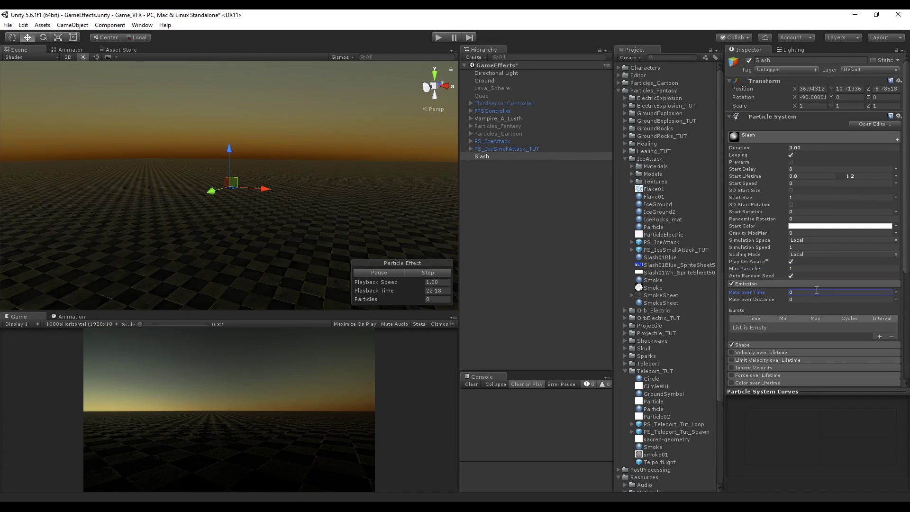
click(880, 336)
click(880, 335)
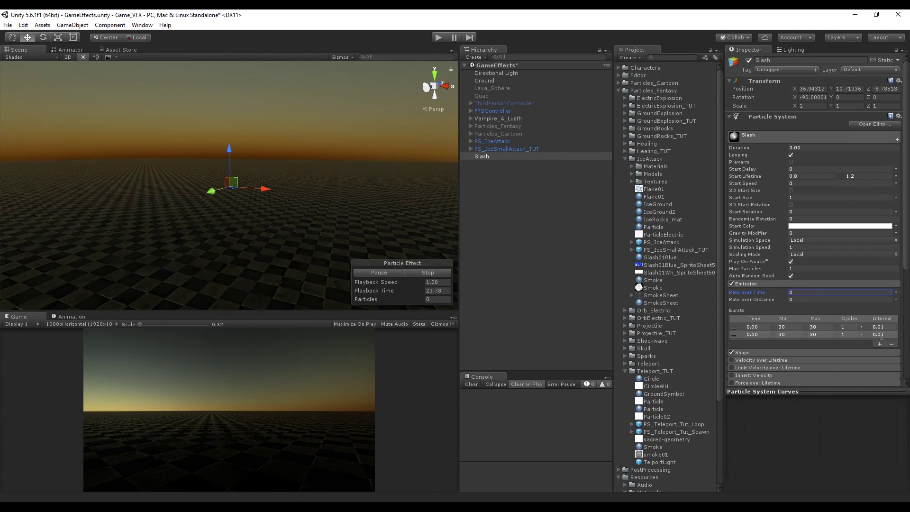
click(891, 344)
click(816, 327)
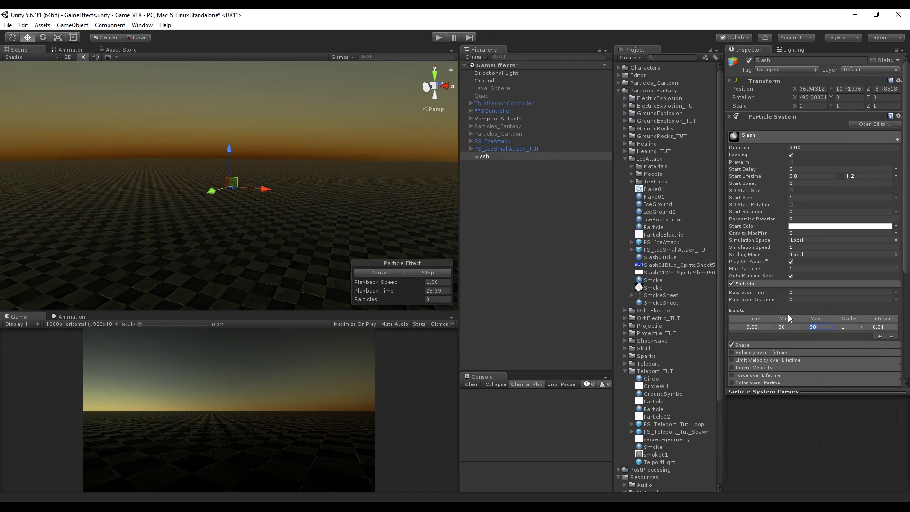
text(1)
key(Tab)
text(1)
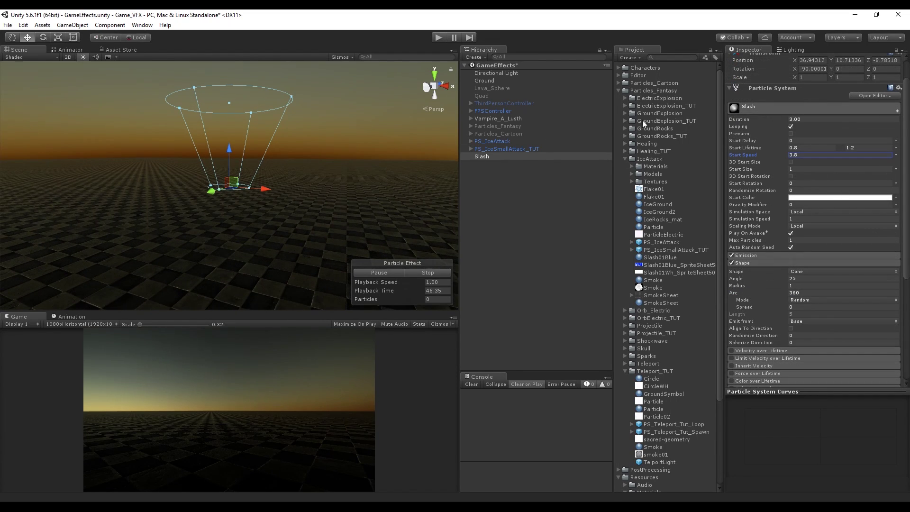
Set Slash's X rotation to 0 and its Start Speed to 14.24
click(811, 69)
text(0)
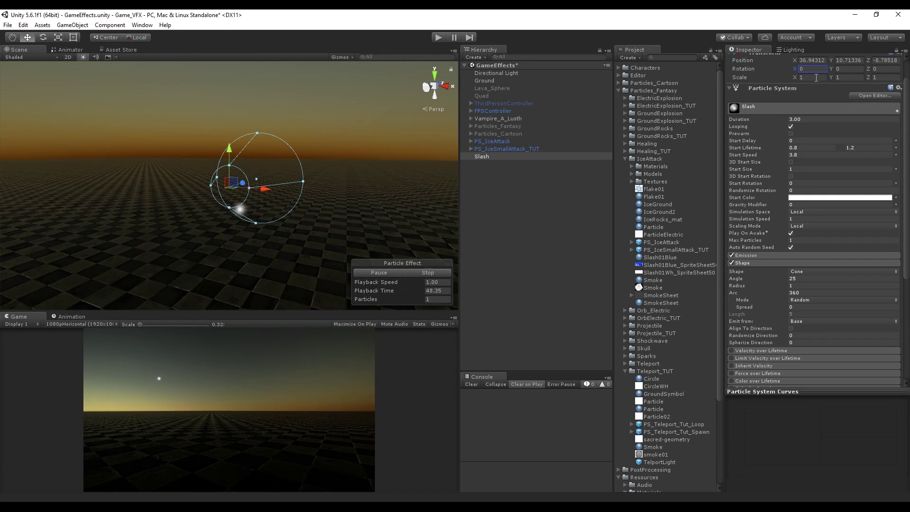
right_drag(346, 213, 128, 204)
key(d)
drag(784, 154, 54, 167)
scroll(250, 189, down, 12)
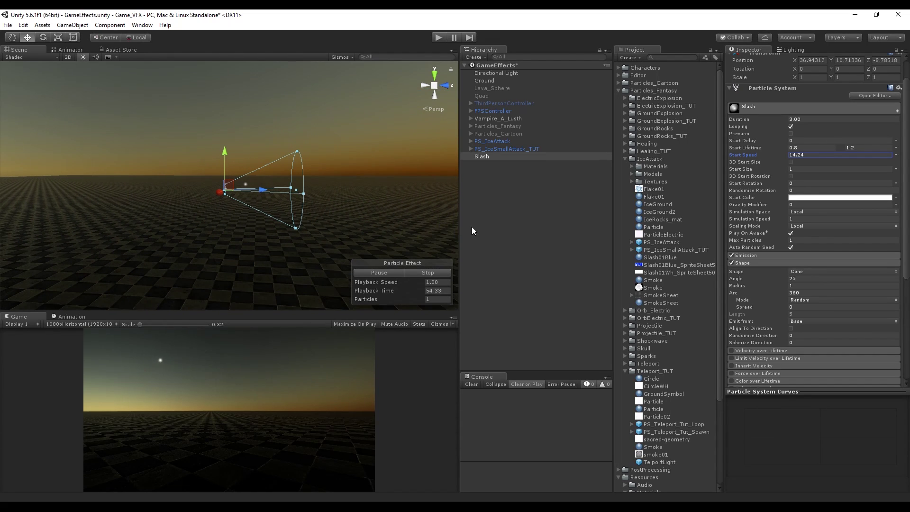
Narrow the emitter's cone shape to an Angle of 2.47 and a Radius of 0.3
drag(788, 278, 604, 287)
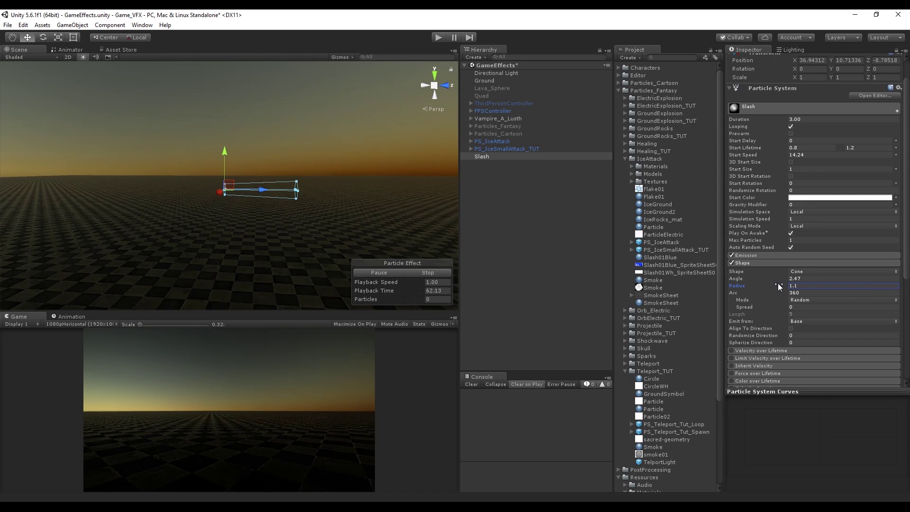
click(792, 285)
scroll(782, 277, down, 4)
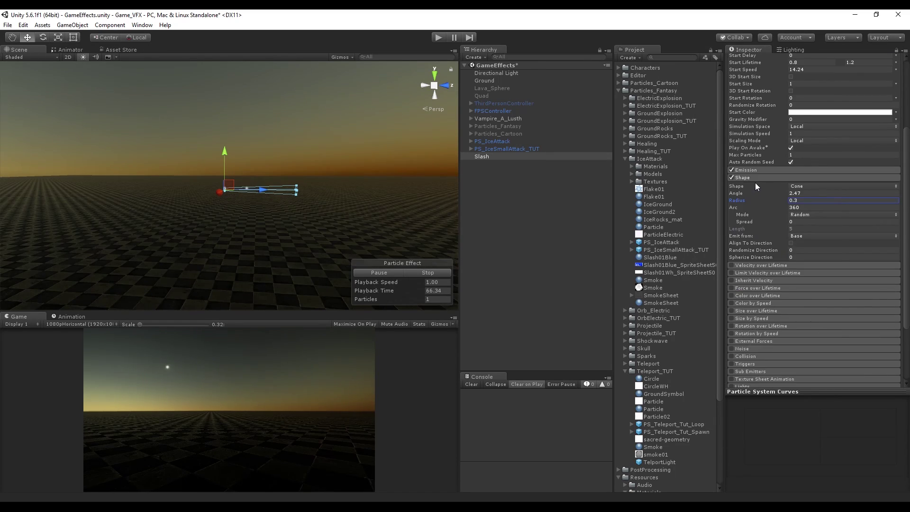
Collapse the Shape settings, then enable Slash's Texture Sheet Animation module and expand its settings
click(755, 183)
click(732, 293)
click(754, 292)
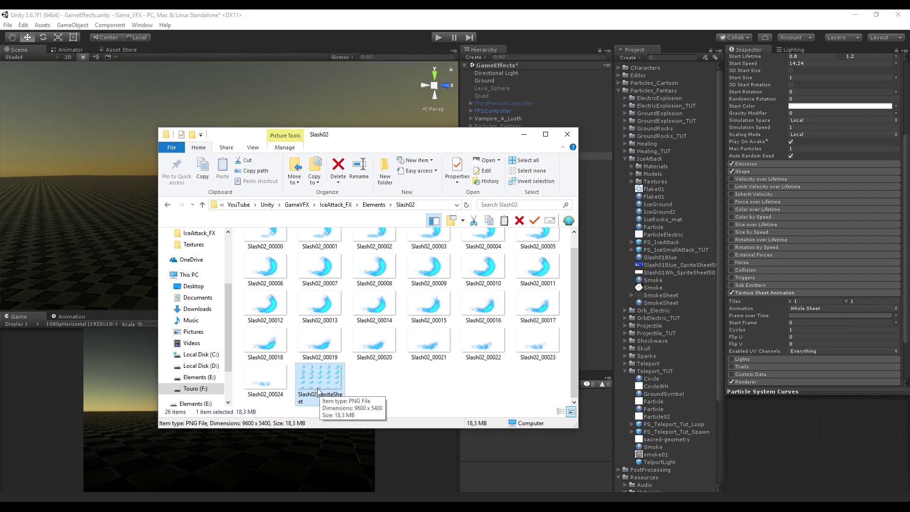
Open Slash02_SpriteSheet.png in Photoshop and resize the image to 50 percent in width and height
double_click(320, 381)
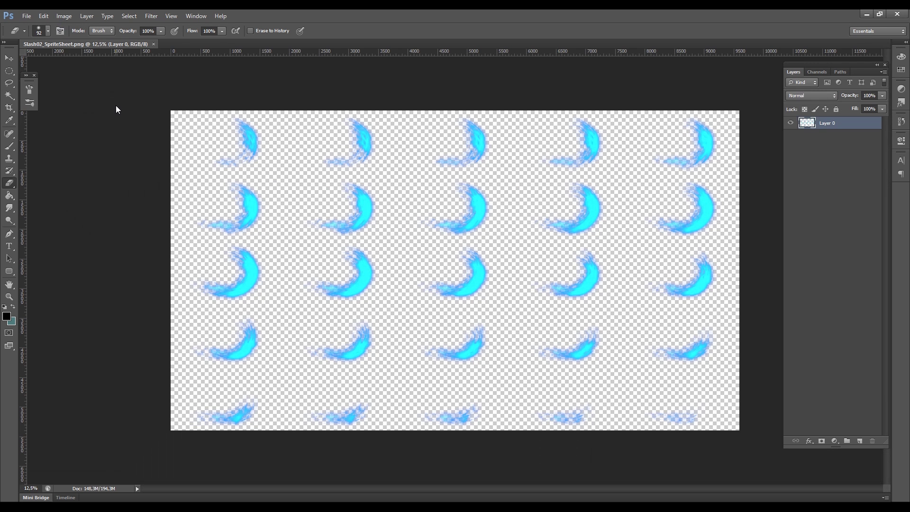
click(64, 15)
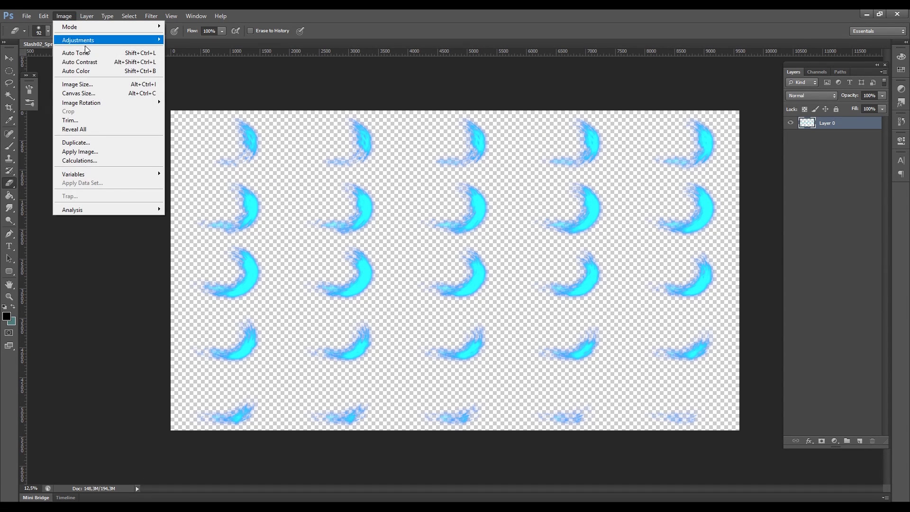
click(112, 84)
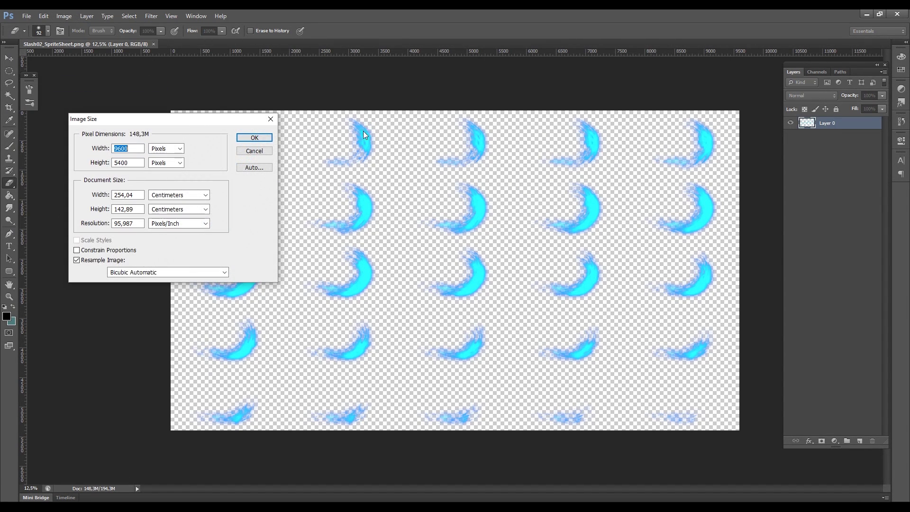
click(156, 149)
click(157, 157)
drag(126, 149, 29, 89)
text(50)
key(Tab)
key(Tab)
text(50)
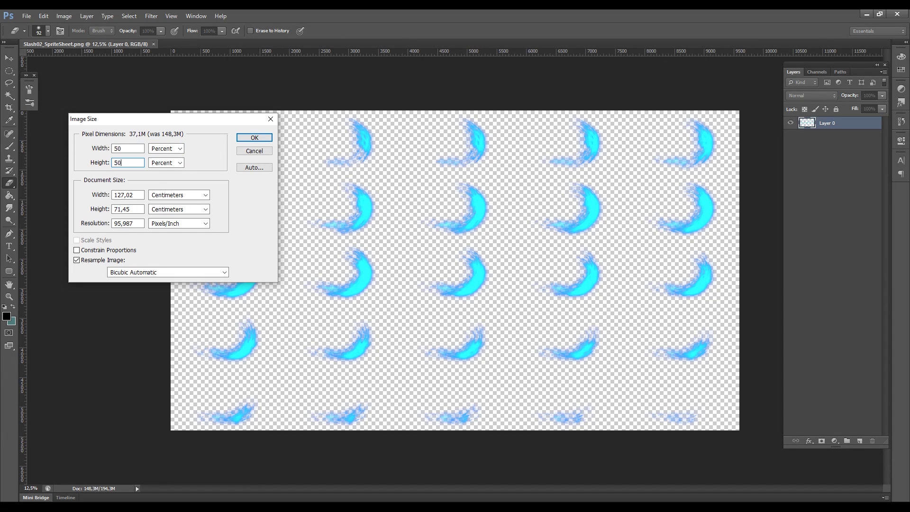
click(255, 138)
Save the reduced sheet as a PNG copy named Slash02_SpriteSheet50 and minimize Photoshop
key(shift+ctrl+s)
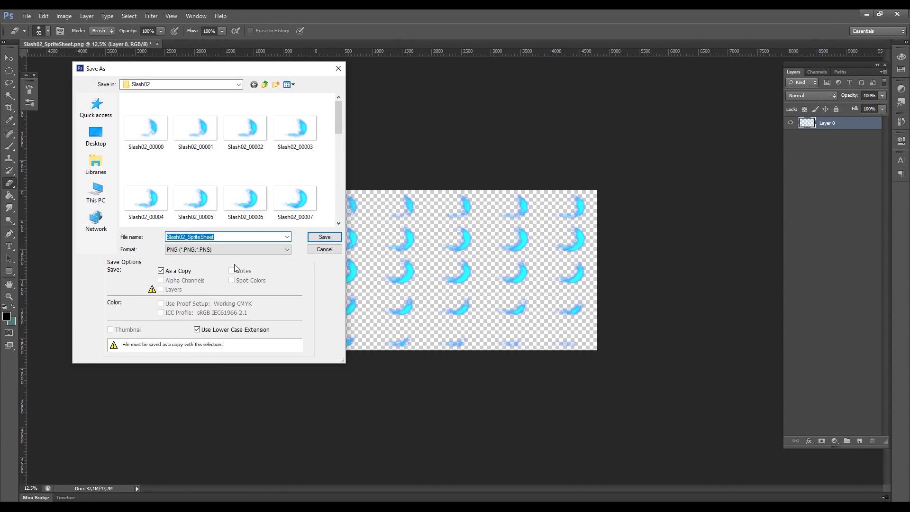
click(244, 236)
key(Return)
key(Return)
click(866, 14)
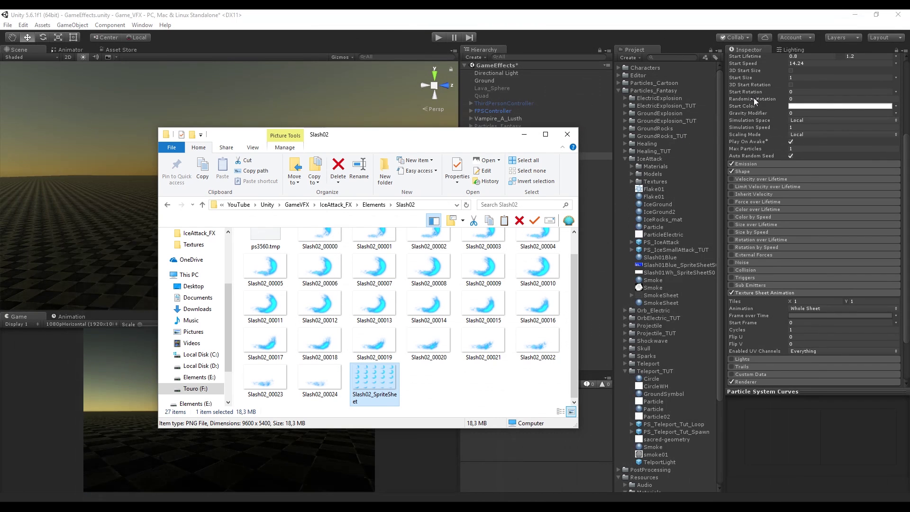
Import the reduced Slash02 sprite sheet into Unity's IceAttack folder and create a material named Slash02 there
drag(374, 379, 657, 160)
right_click(649, 159)
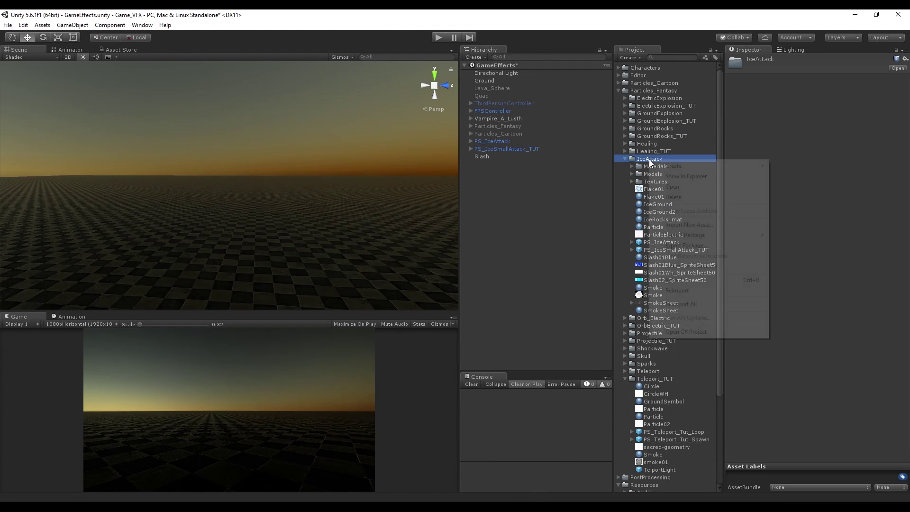
mouse_move(722, 166)
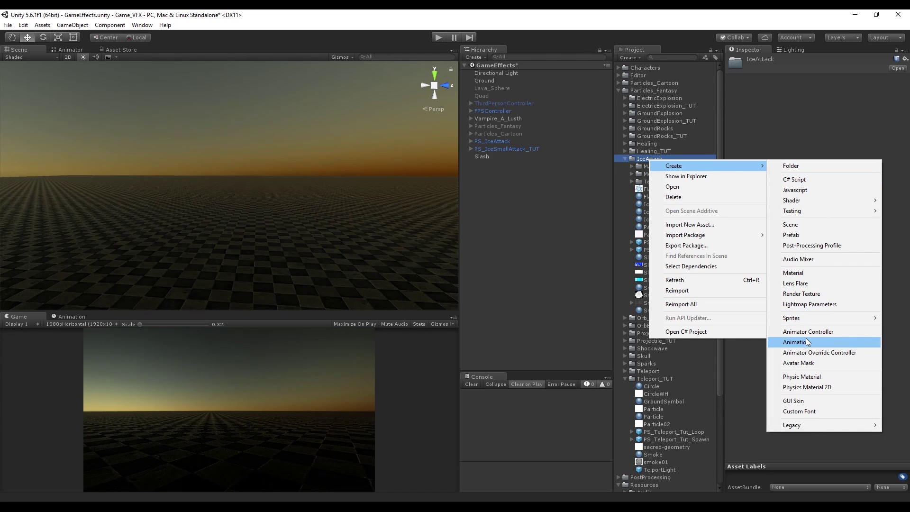
click(813, 274)
text(Slash02)
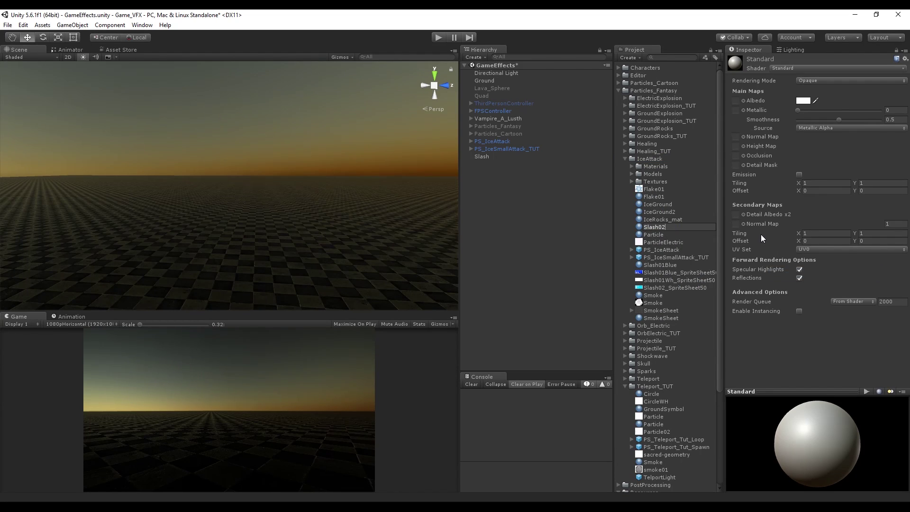
key(Return)
Set the Slash02 material's shader to Particles/Additive and assign Slash02_SpriteSheet50 as its particle texture
click(802, 68)
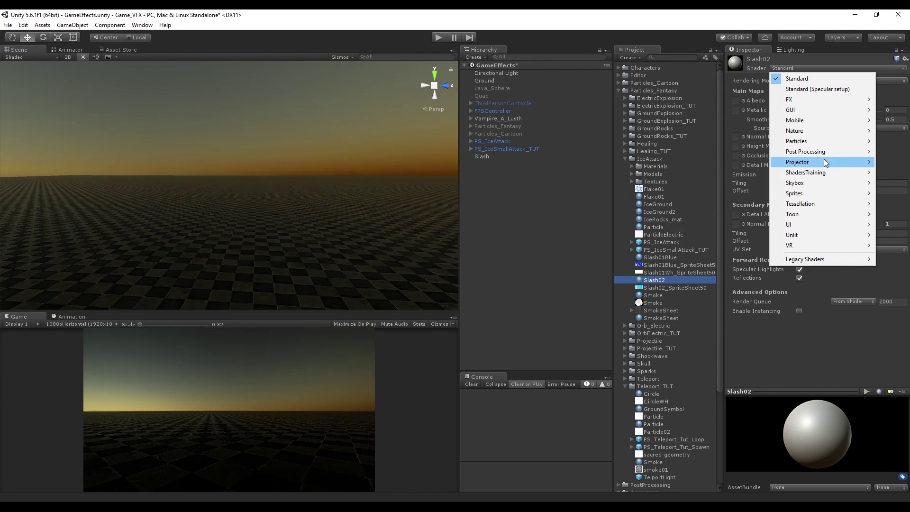
mouse_move(827, 141)
click(708, 141)
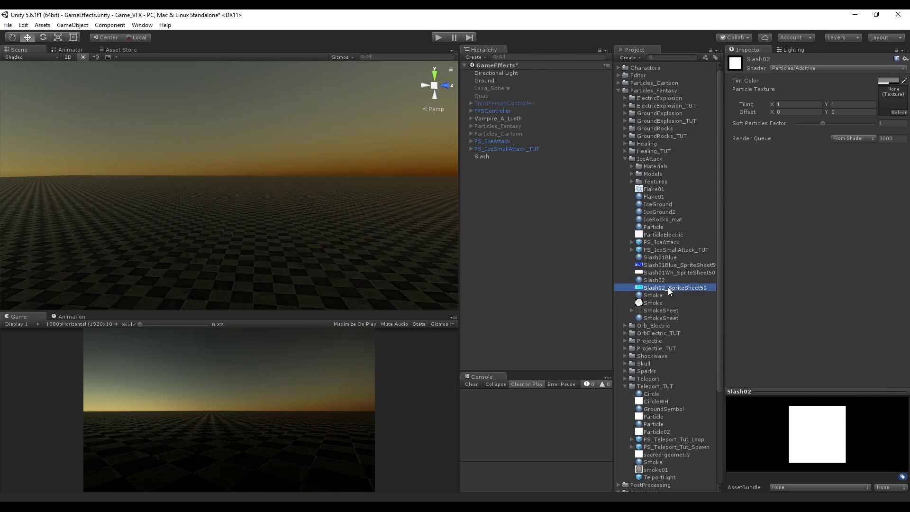
drag(667, 287, 892, 105)
Apply the Slash02 material to the Slash particle system and select that particle system
drag(652, 281, 480, 157)
click(481, 157)
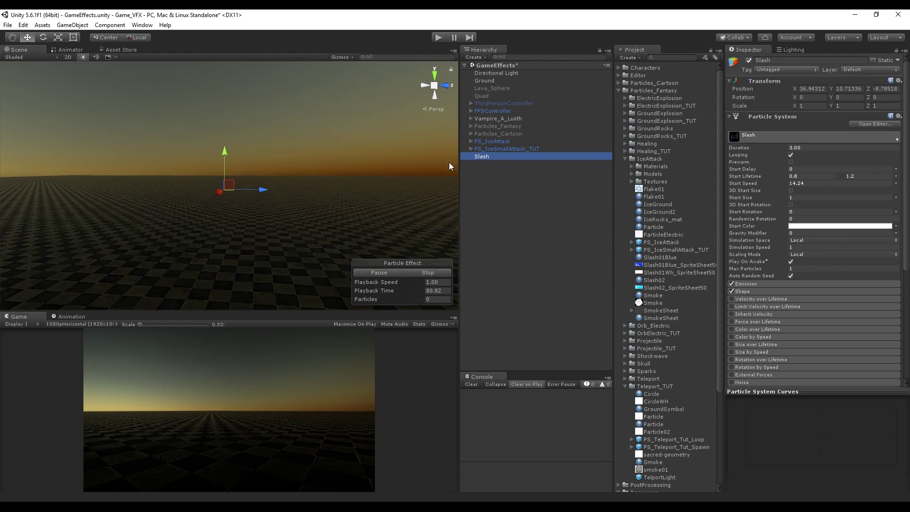
Set the Slash particle system's Start Size to a random value between constants 15 and 20
scroll(263, 193, up, 8)
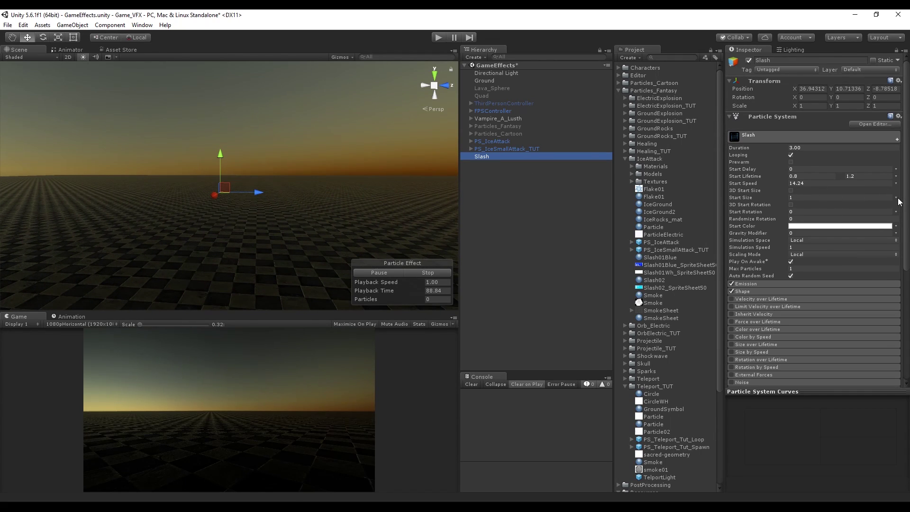
click(895, 197)
click(829, 227)
click(818, 197)
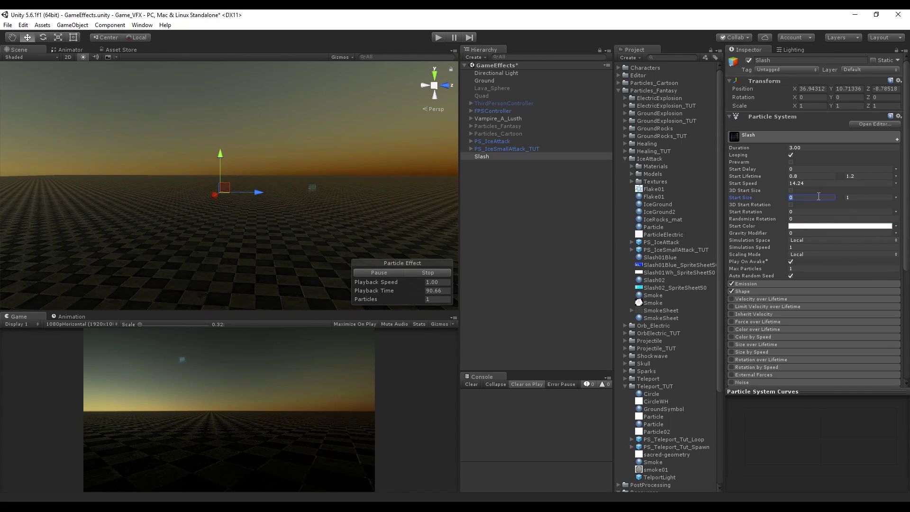
text(15)
key(Tab)
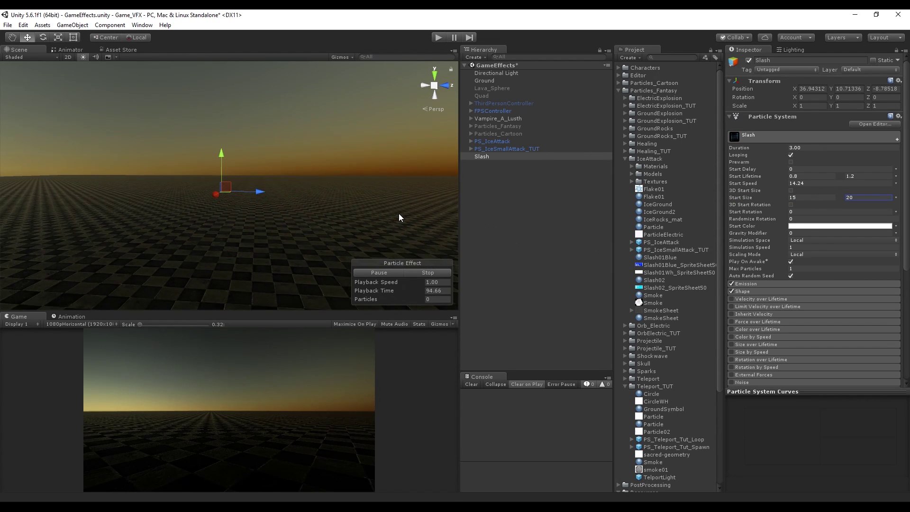
Enable Texture Sheet Animation on the Slash particle system and open Slash02_SpriteSheet50 to check its rows and columns
scroll(398, 214, down, 1)
scroll(782, 237, down, 3)
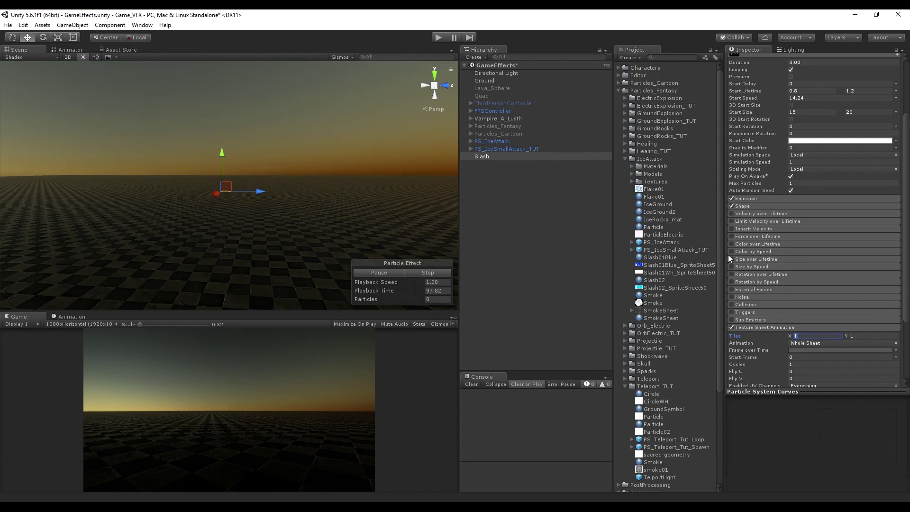
double_click(675, 288)
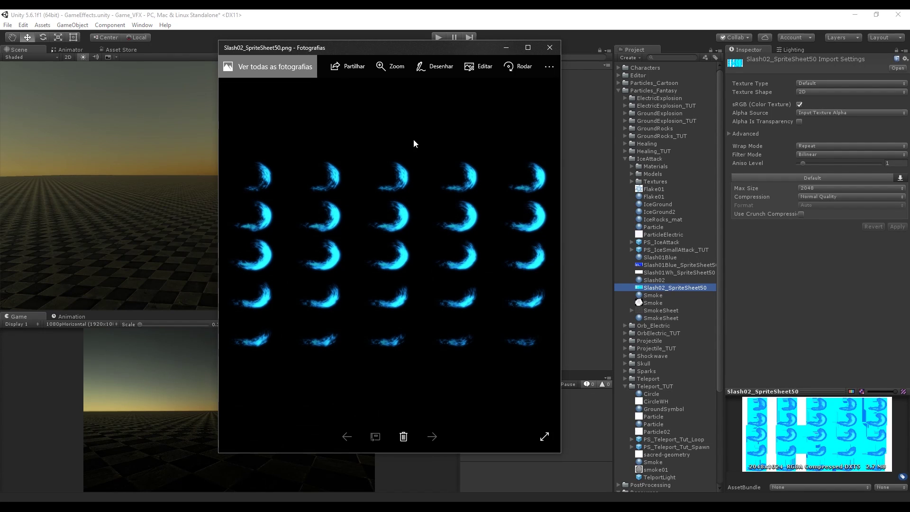
click(550, 48)
click(502, 156)
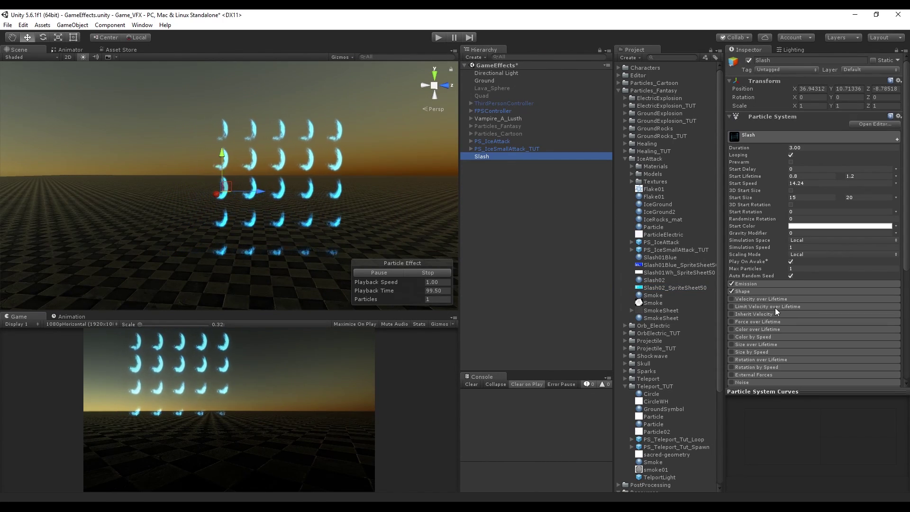
Set the Texture Sheet Animation tiles to X 5 and Y 5 and replay the Slash effect from the start
scroll(777, 312, down, 5)
drag(802, 308, 754, 299)
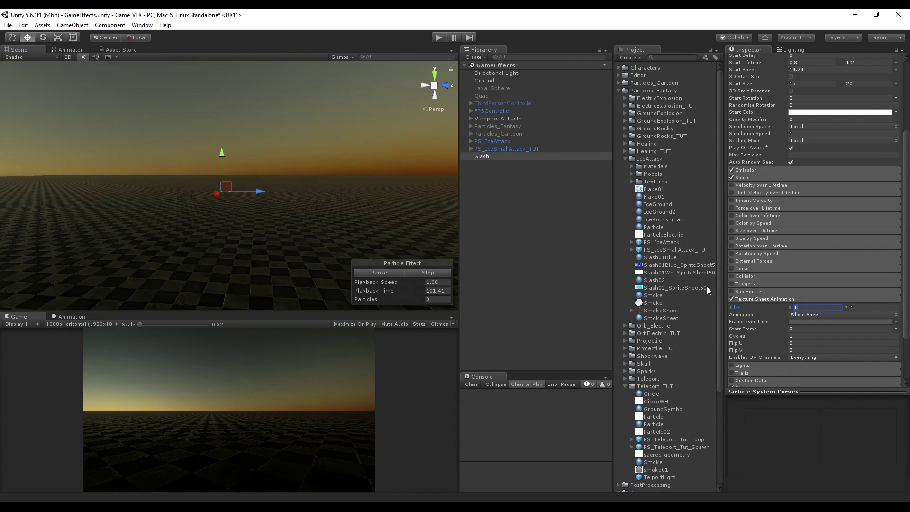
text(5)
key(Tab)
text(5)
click(391, 273)
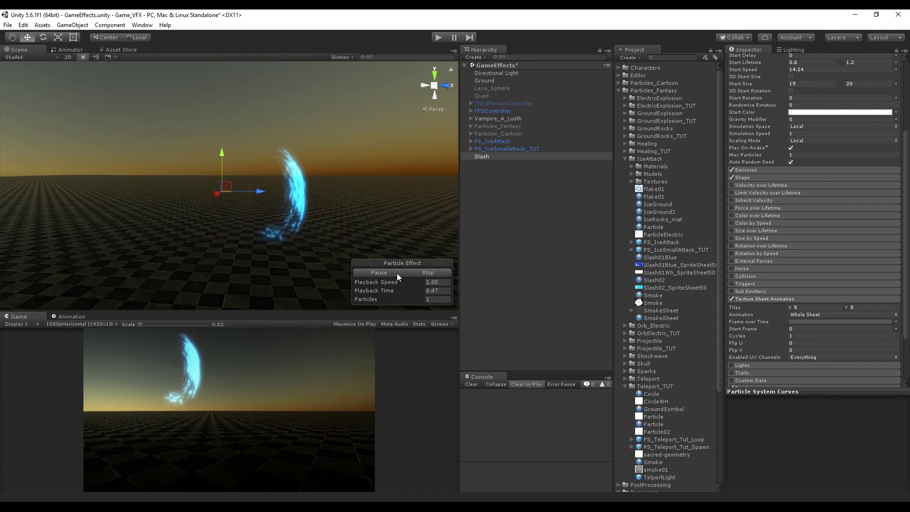
click(418, 272)
click(801, 322)
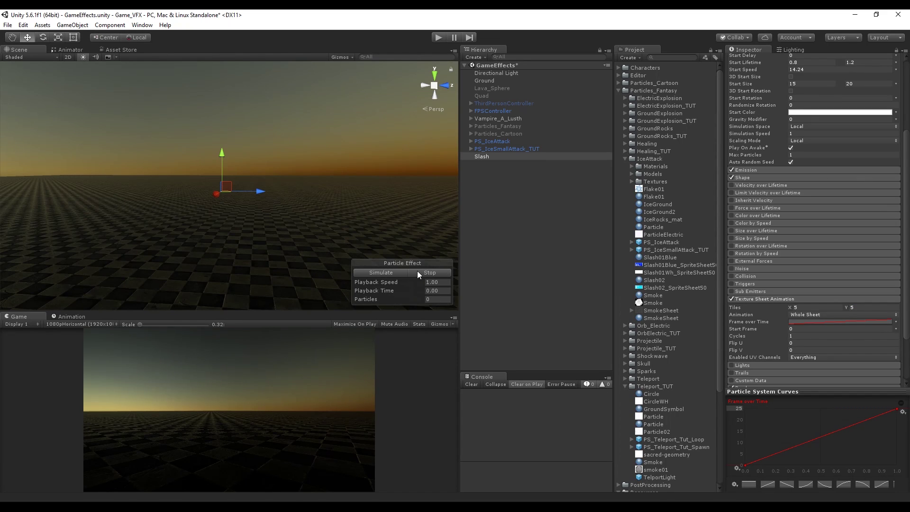
click(387, 272)
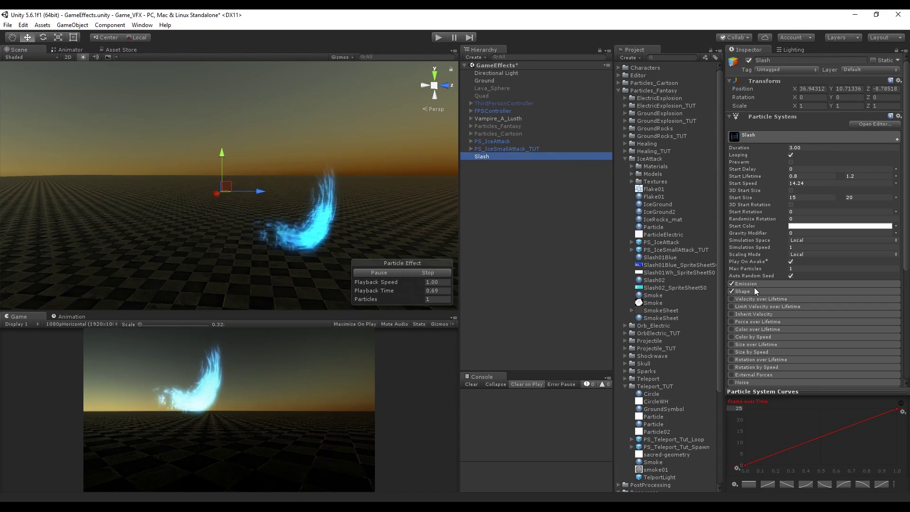
Rotate the Slash emitter to about -7.3° on X, set Start Speed randomly between 50 and 60, and replay the effect
key(e)
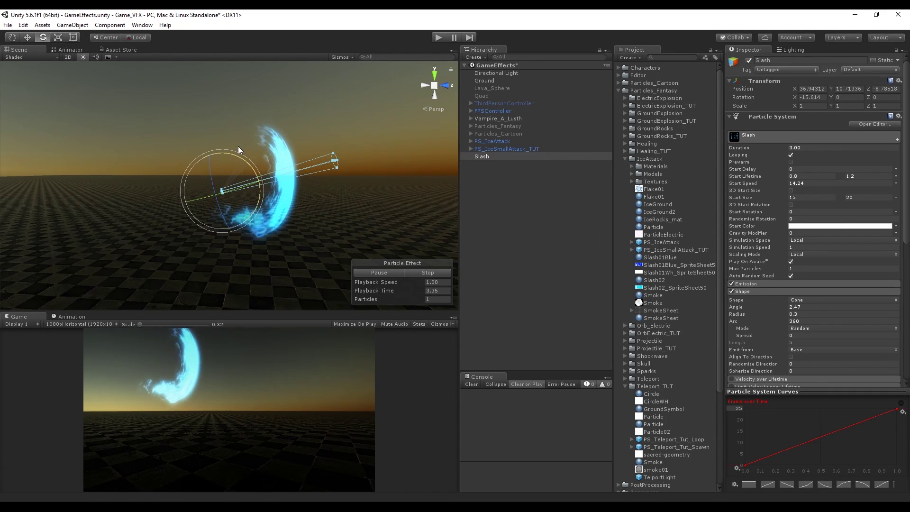
drag(238, 148, 242, 157)
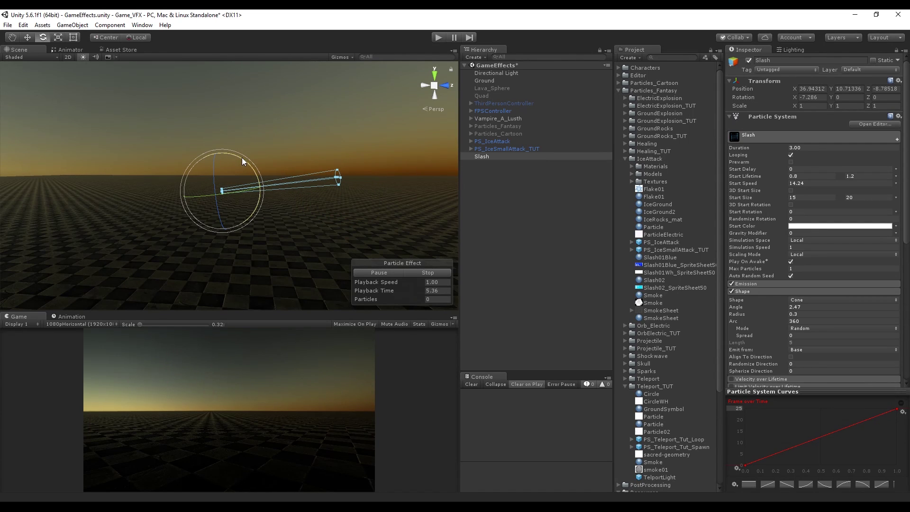
click(896, 182)
click(815, 210)
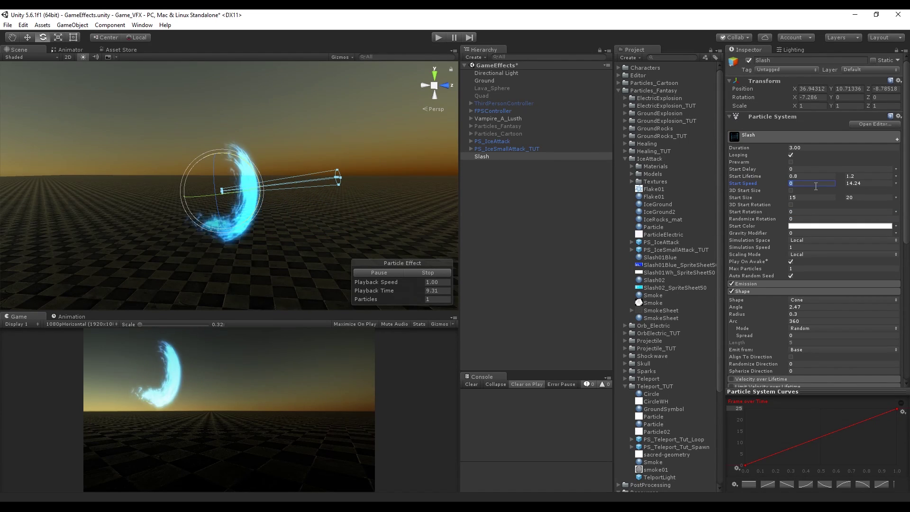
text(60)
scroll(360, 178, down, 6)
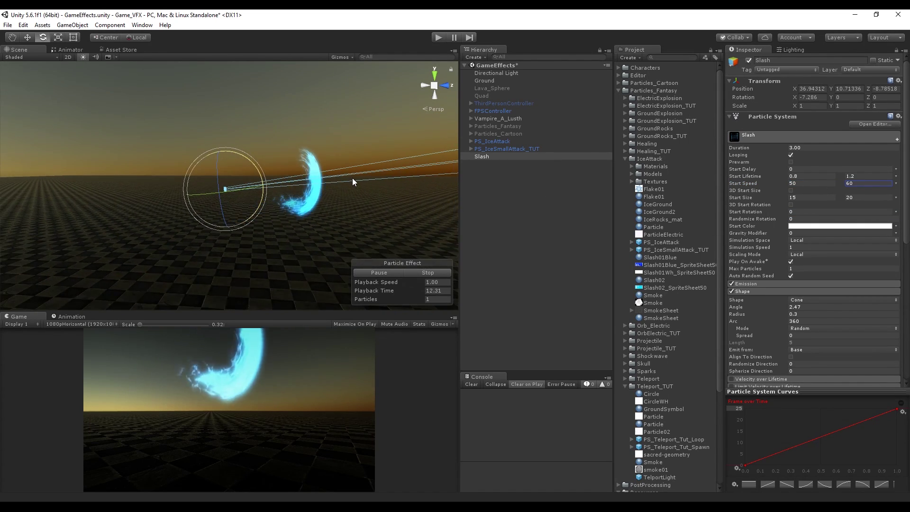
middle_drag(370, 161, 313, 172)
click(427, 274)
click(370, 274)
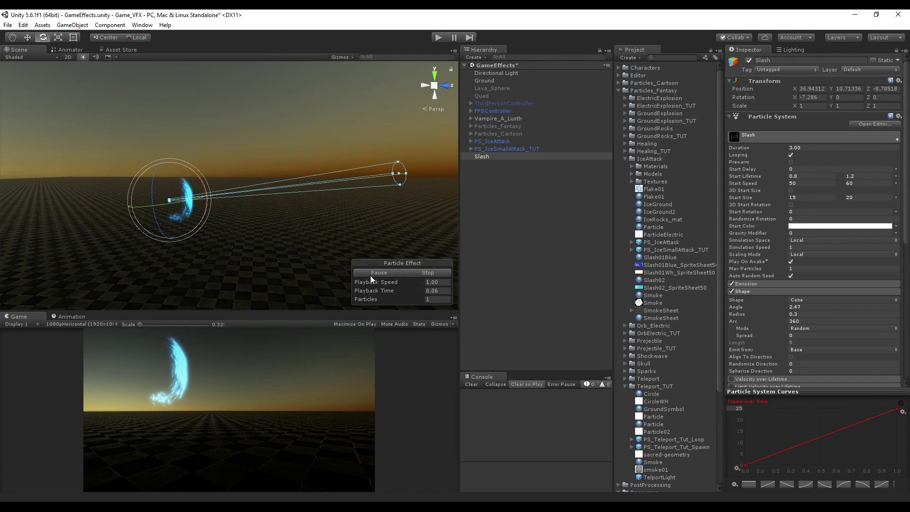
click(417, 274)
click(374, 274)
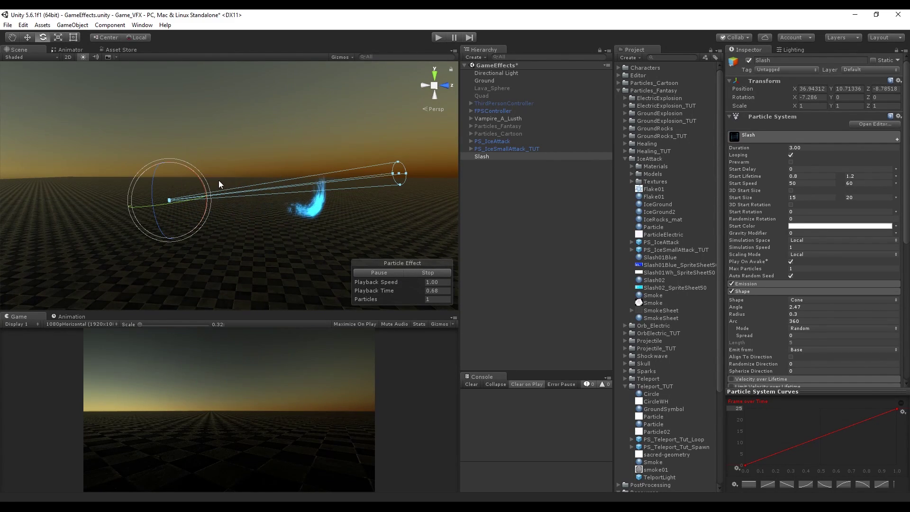
Rotate the Slash emitter to about -4.8° on X and set the minimum Start Speed to 55 and maximum Start Lifetime to 1
drag(197, 178, 198, 181)
click(417, 273)
click(389, 272)
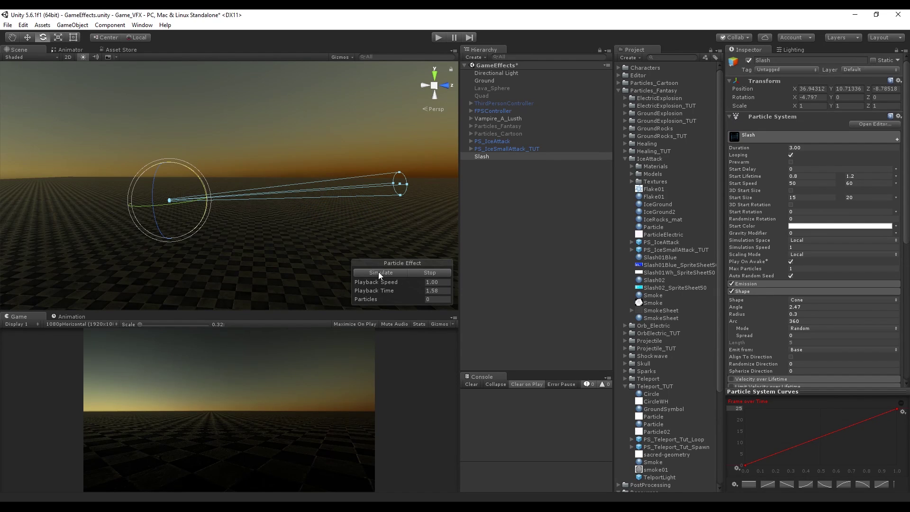
click(771, 292)
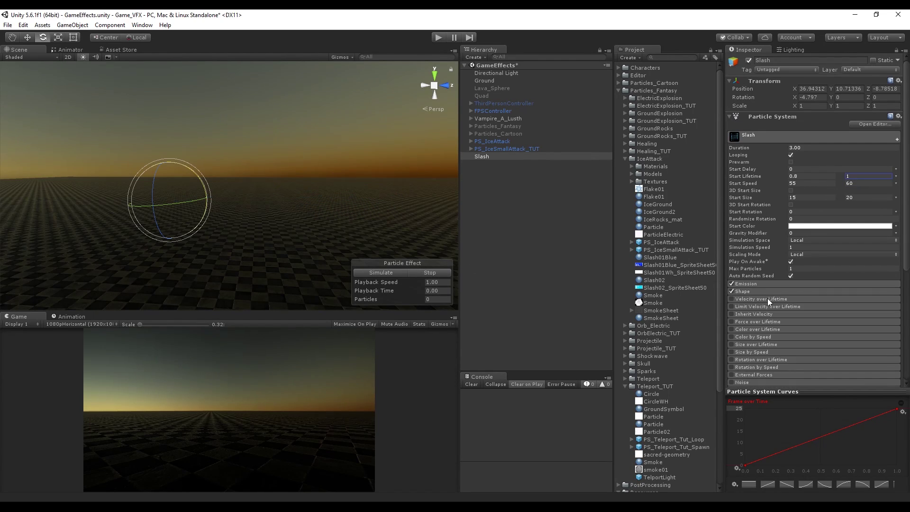
Enable Color over Lifetime with a white gradient fading in and out, placing the 255 alpha key at 15%
click(747, 327)
click(815, 337)
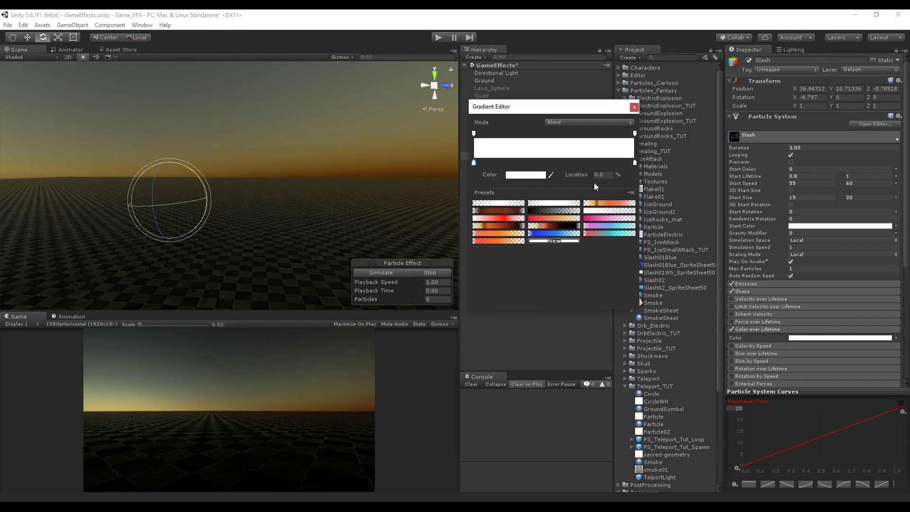
click(514, 203)
drag(552, 133, 499, 140)
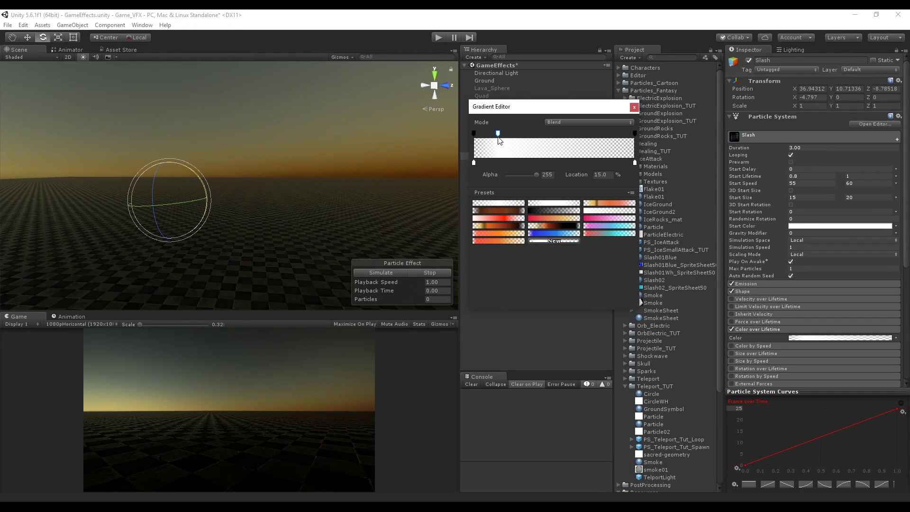
click(397, 274)
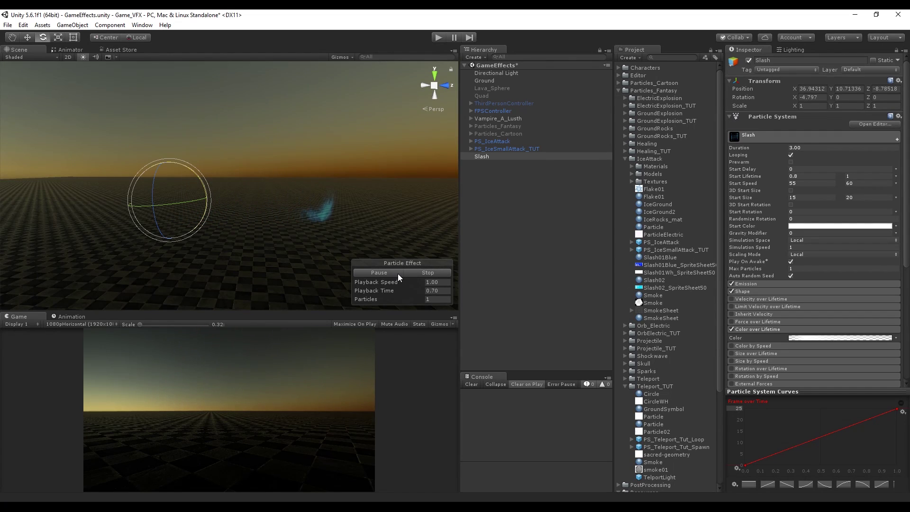
Enable Size over Lifetime and apply a plateau curve preset that drops off at the end, adjusting its keys
click(761, 329)
click(758, 344)
click(732, 344)
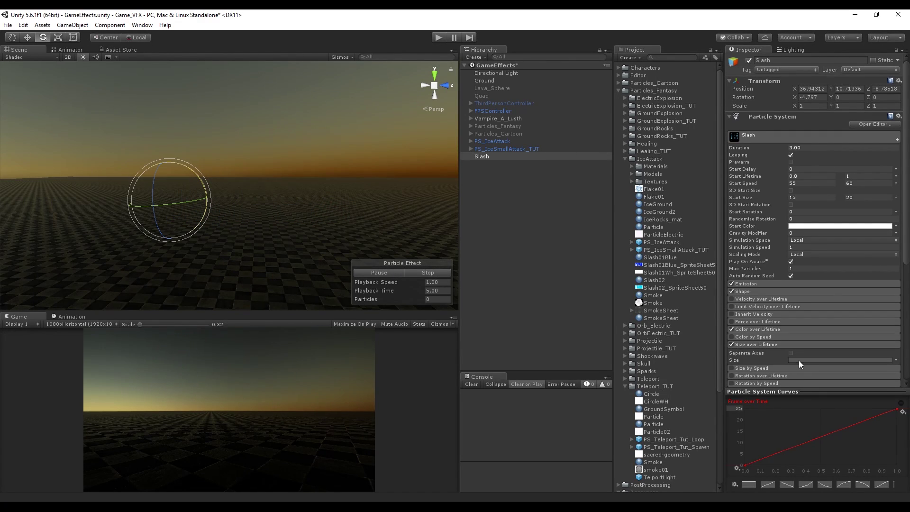
click(734, 483)
click(819, 403)
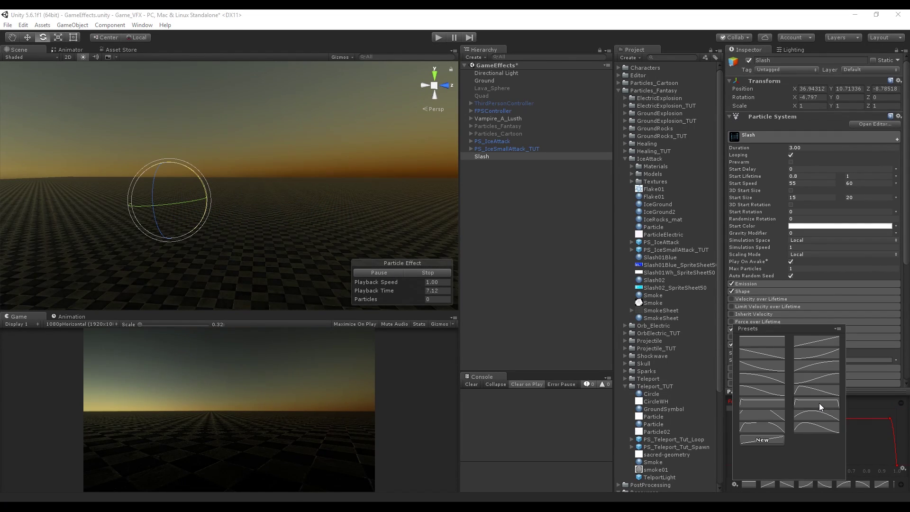
click(872, 436)
right_click(851, 419)
click(870, 426)
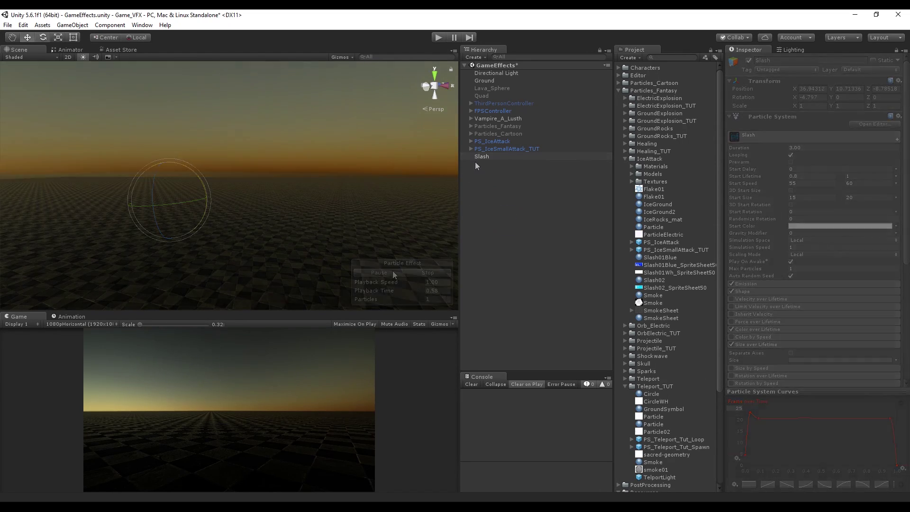
Move Slash to Y 6 and Z -8.4, and set Max Particles to 3 with single-particle bursts at 0.00, 0.20 and 0.30
click(482, 157)
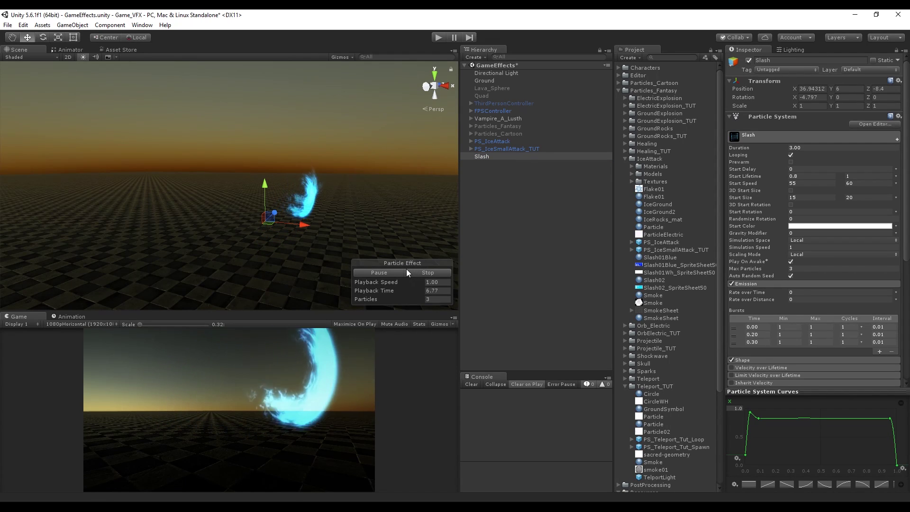
click(391, 272)
click(391, 273)
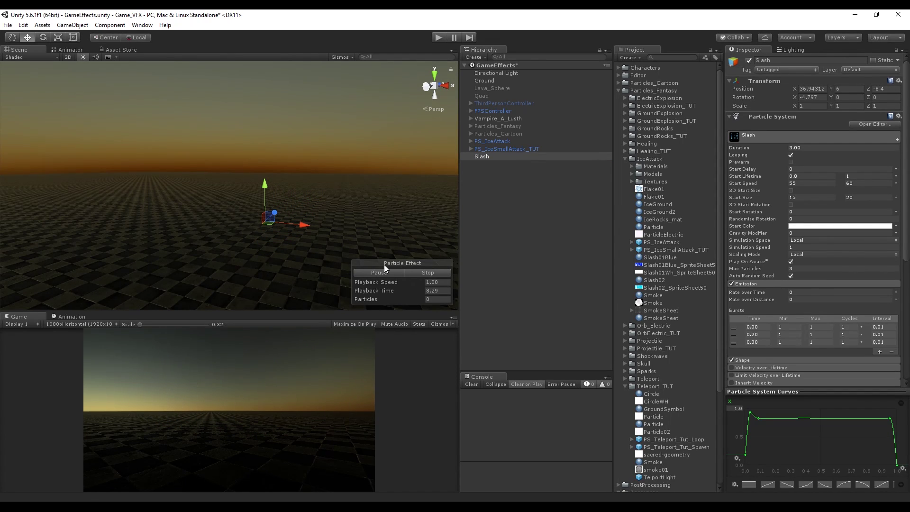
Set the Slash renderer's Billboard Alignment to Local and replay the effect from an angled view
alt+drag(400, 241, 364, 246)
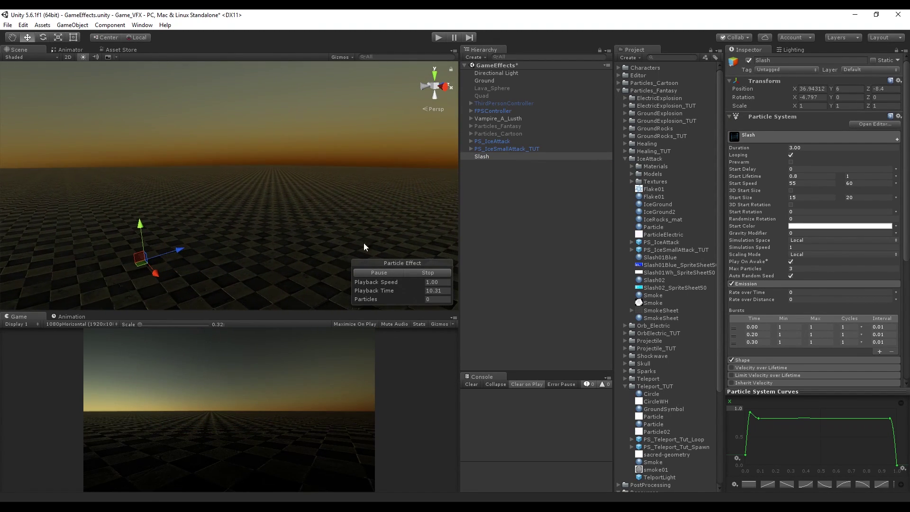
scroll(782, 321, down, 10)
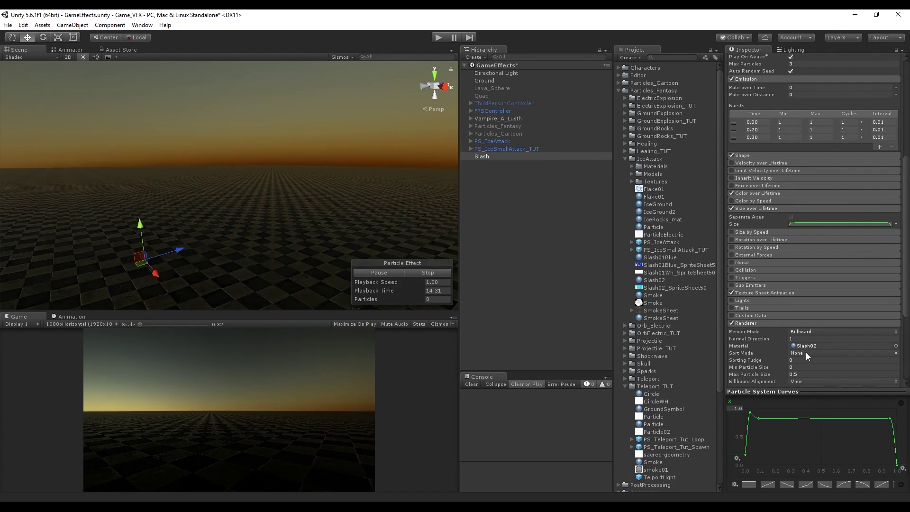
scroll(806, 351, down, 2)
click(806, 353)
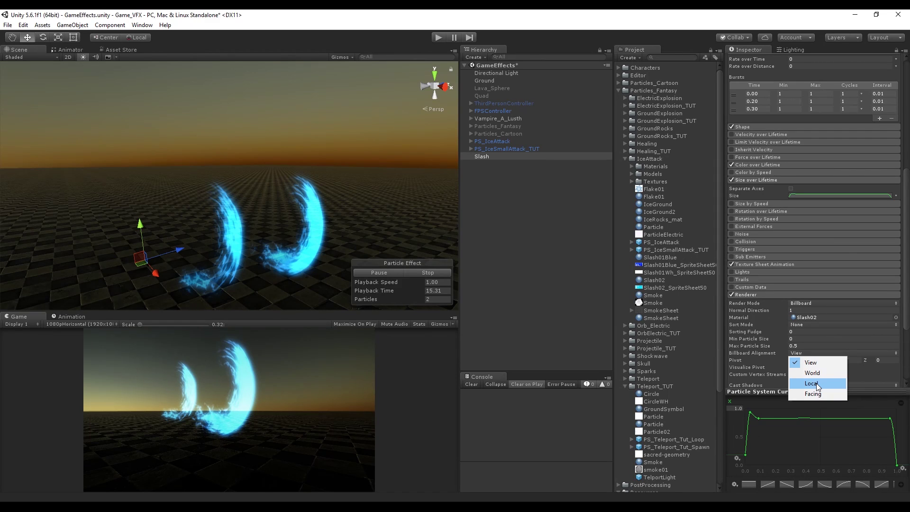
click(816, 382)
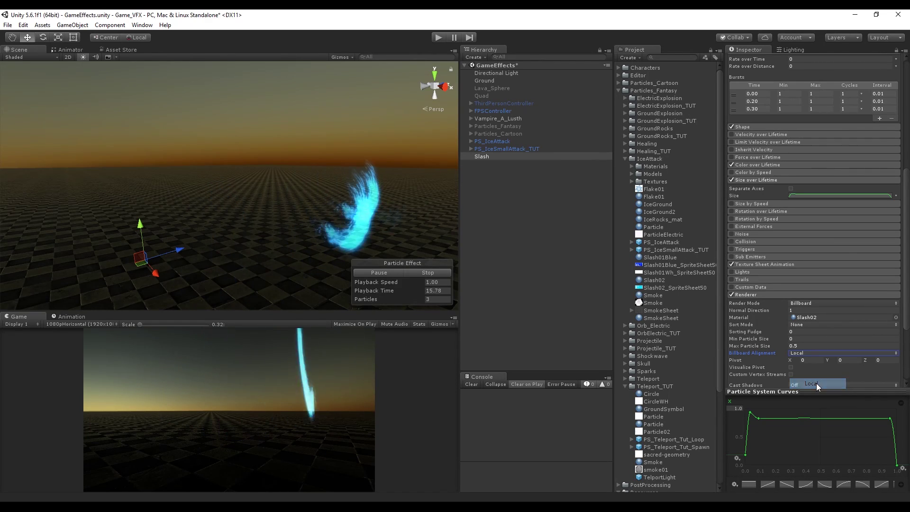
click(432, 278)
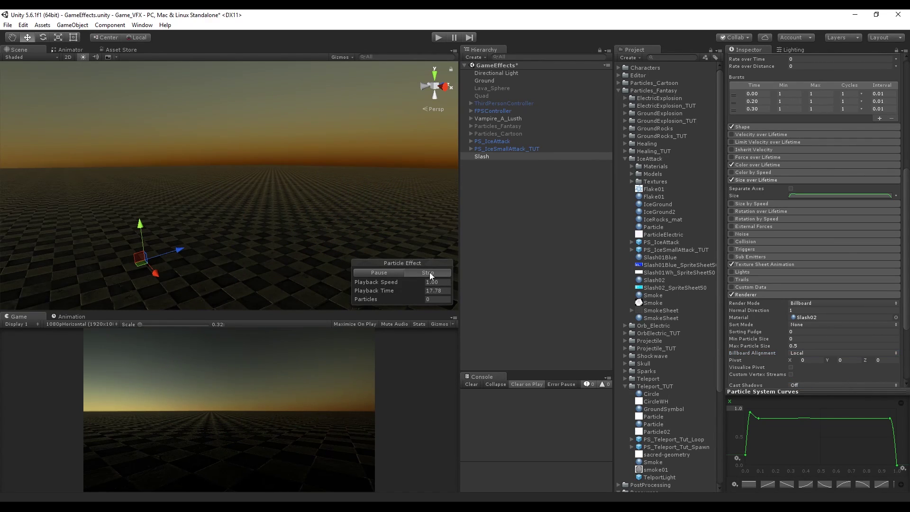
click(382, 271)
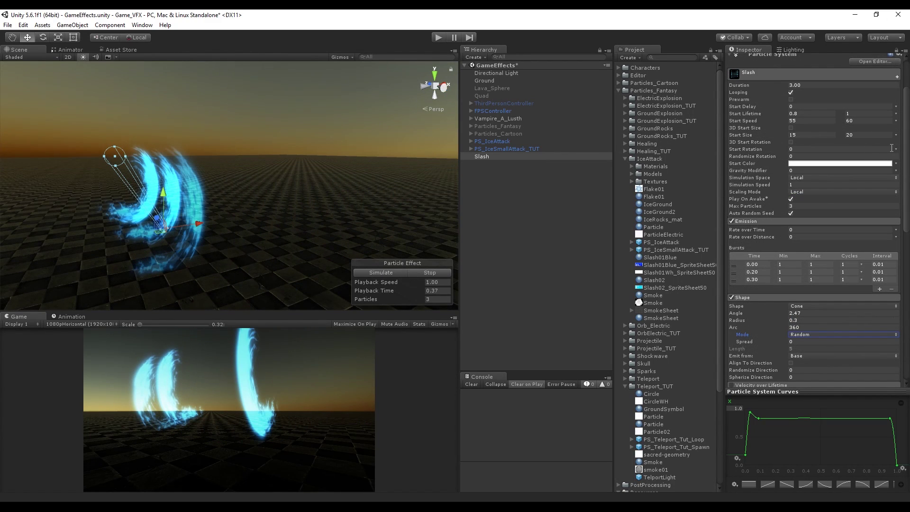
Enable 3D Start Rotation for Slash as random between two constants, with Y ranging from 80 to 100
click(896, 150)
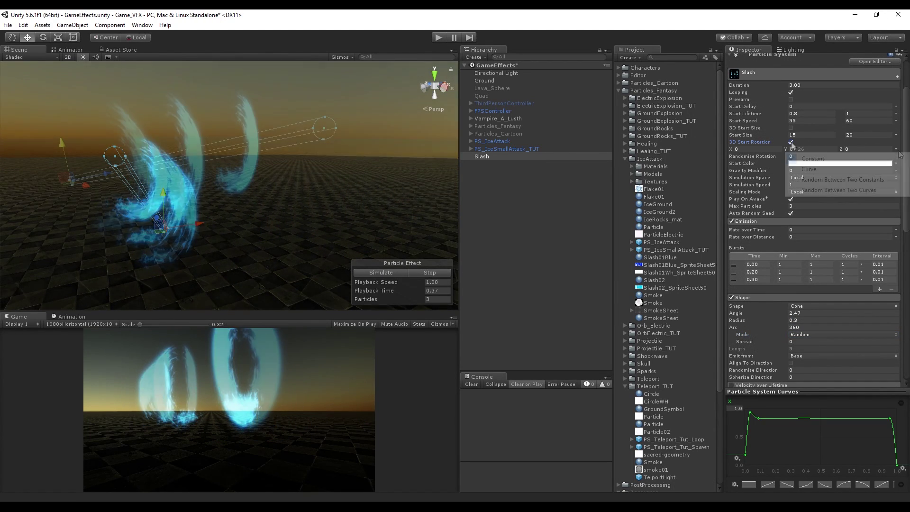
click(876, 180)
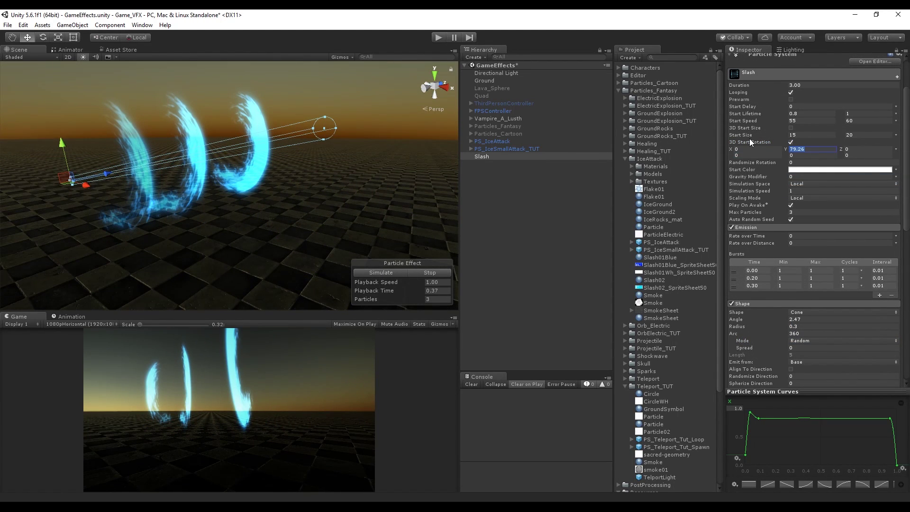
text(80)
key(Tab)
text(100)
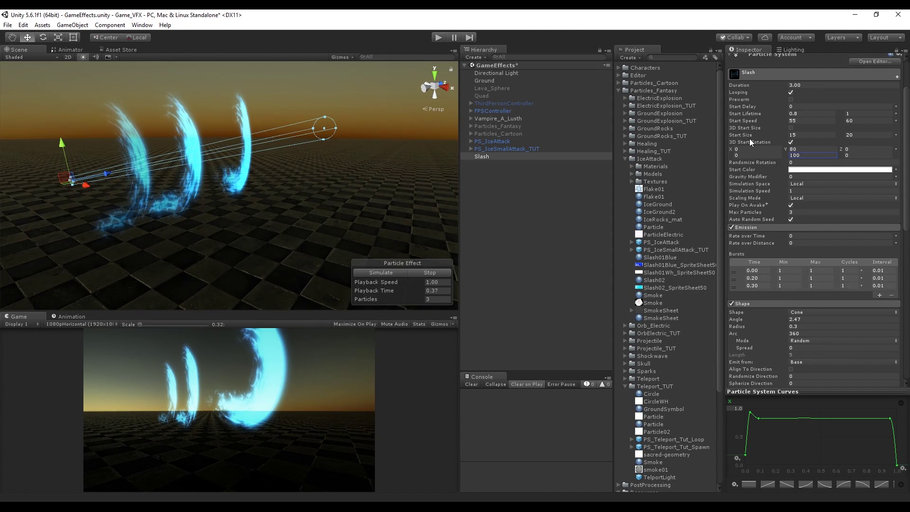
Replay the Slash effect several times and examine the spacing and tilt of its slashes from side and angled views
alt+drag(289, 127, 876, 104)
key(s)
key(d)
right_drag(870, 100, 120, 110)
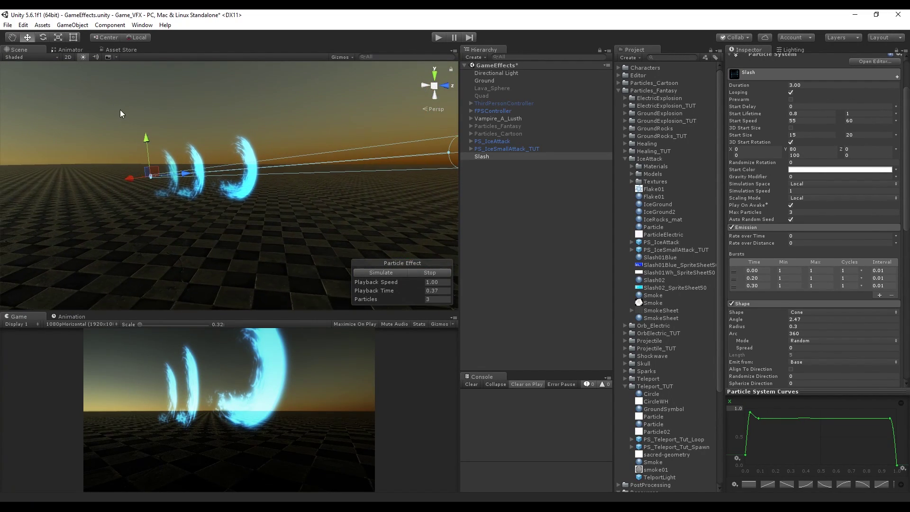
click(436, 282)
click(422, 272)
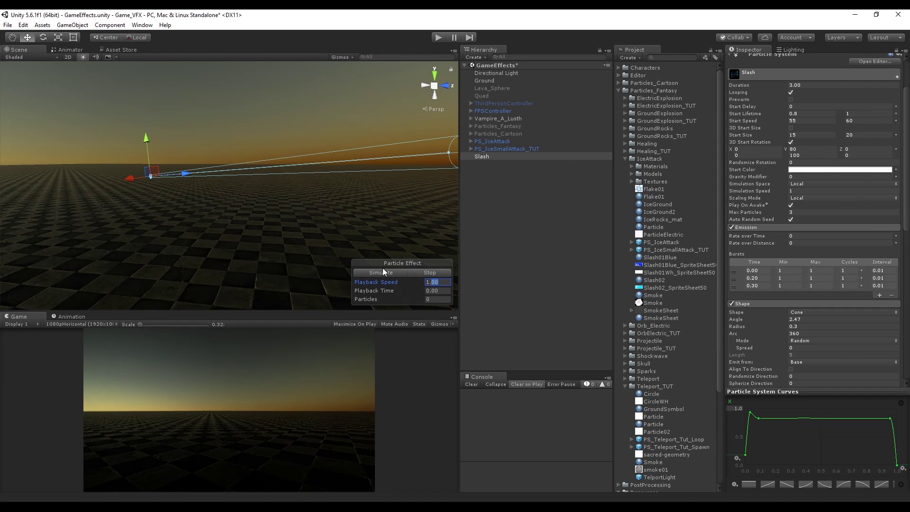
click(383, 270)
click(411, 275)
click(387, 272)
right_drag(354, 228, 267, 214)
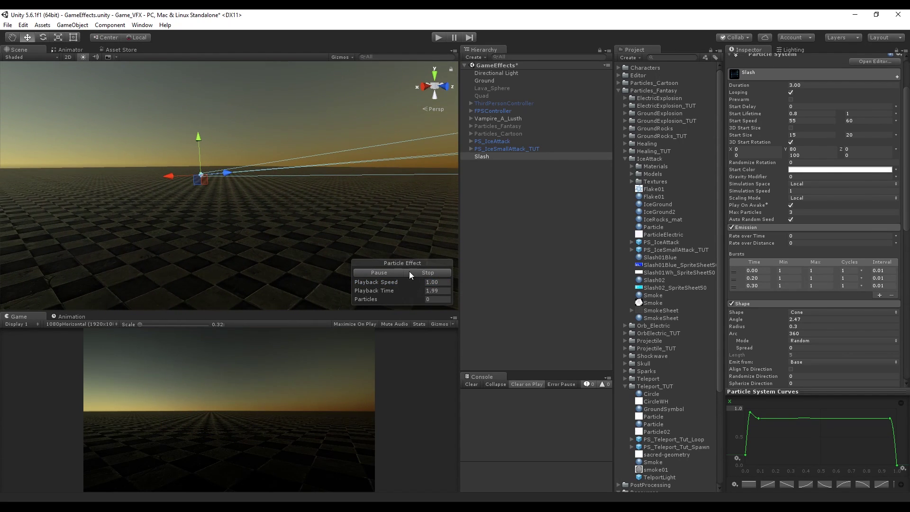
click(387, 272)
click(419, 272)
click(392, 274)
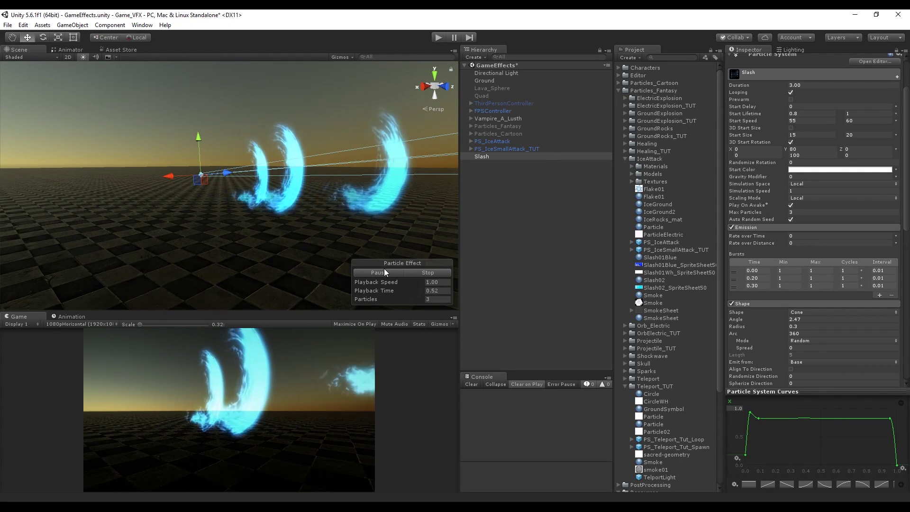
click(432, 273)
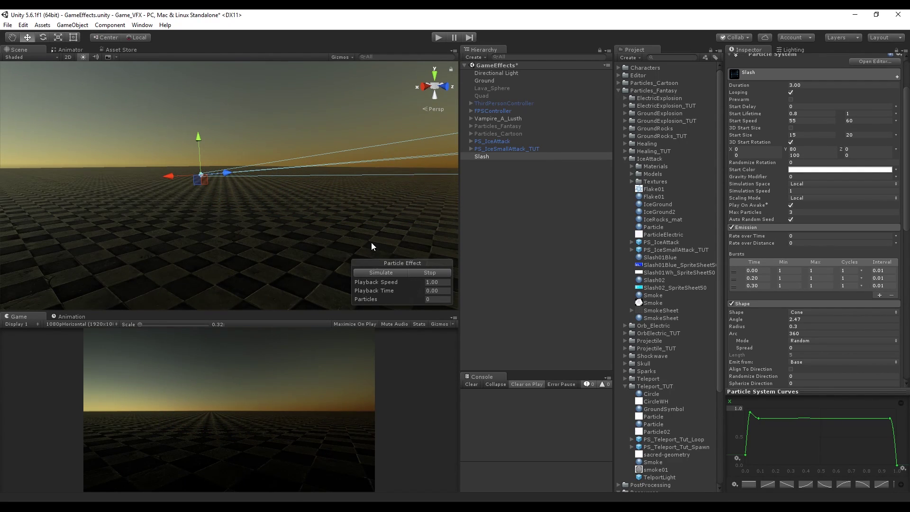
Duplicate the Slash particle system, activate the Rotate tool on the copy's Y axis, and bring up the copy's object commands
right_click(483, 159)
click(504, 198)
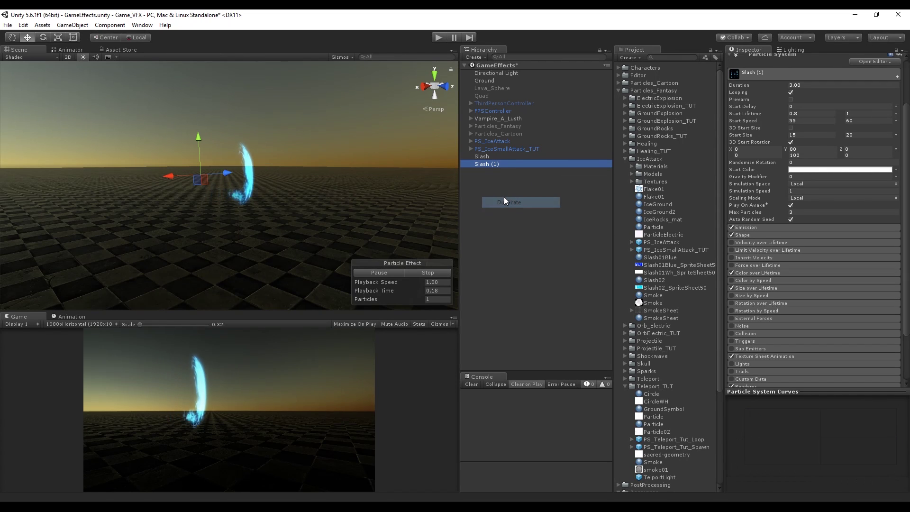
key(e)
click(216, 173)
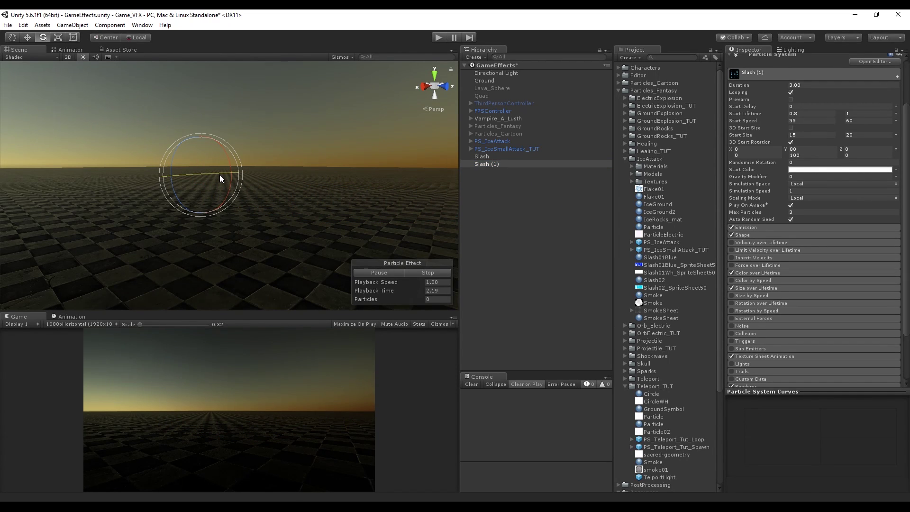
right_click(488, 164)
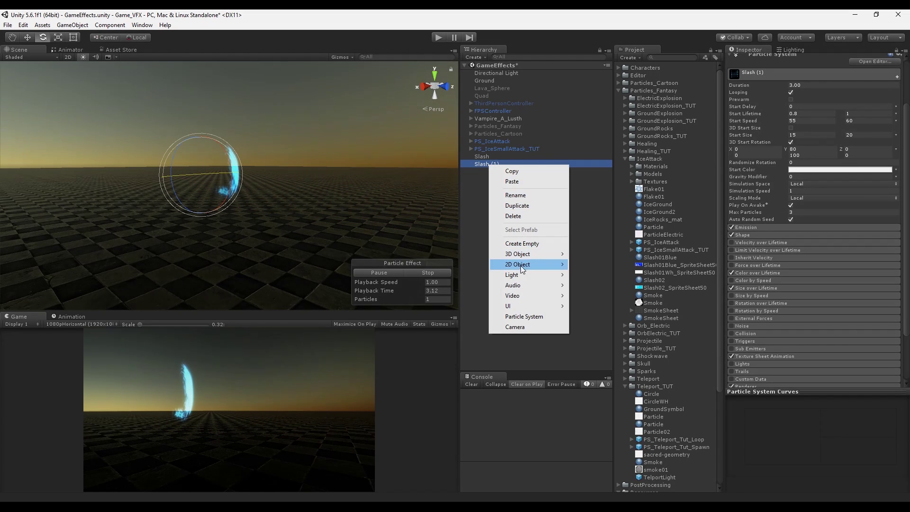